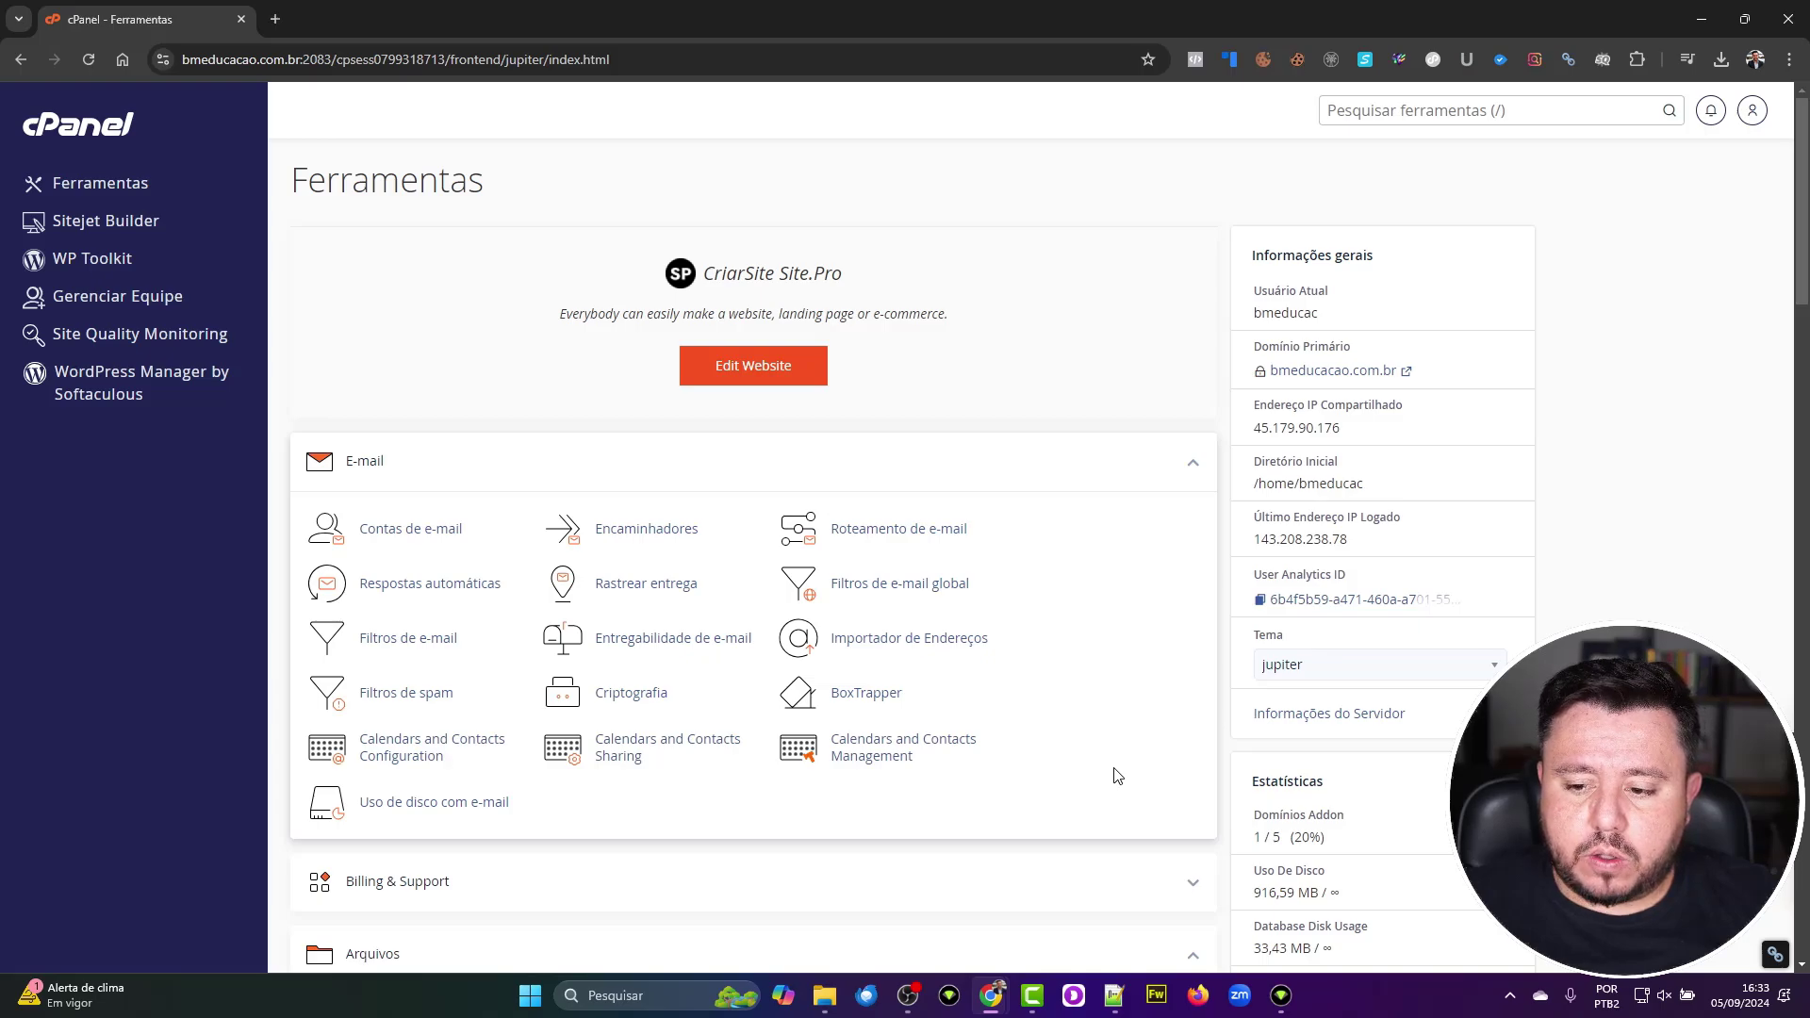
Step: Scroll down to the Software section and launch Softaculous Apps Installer from cPanel
scroll(1116, 775, "down", 8)
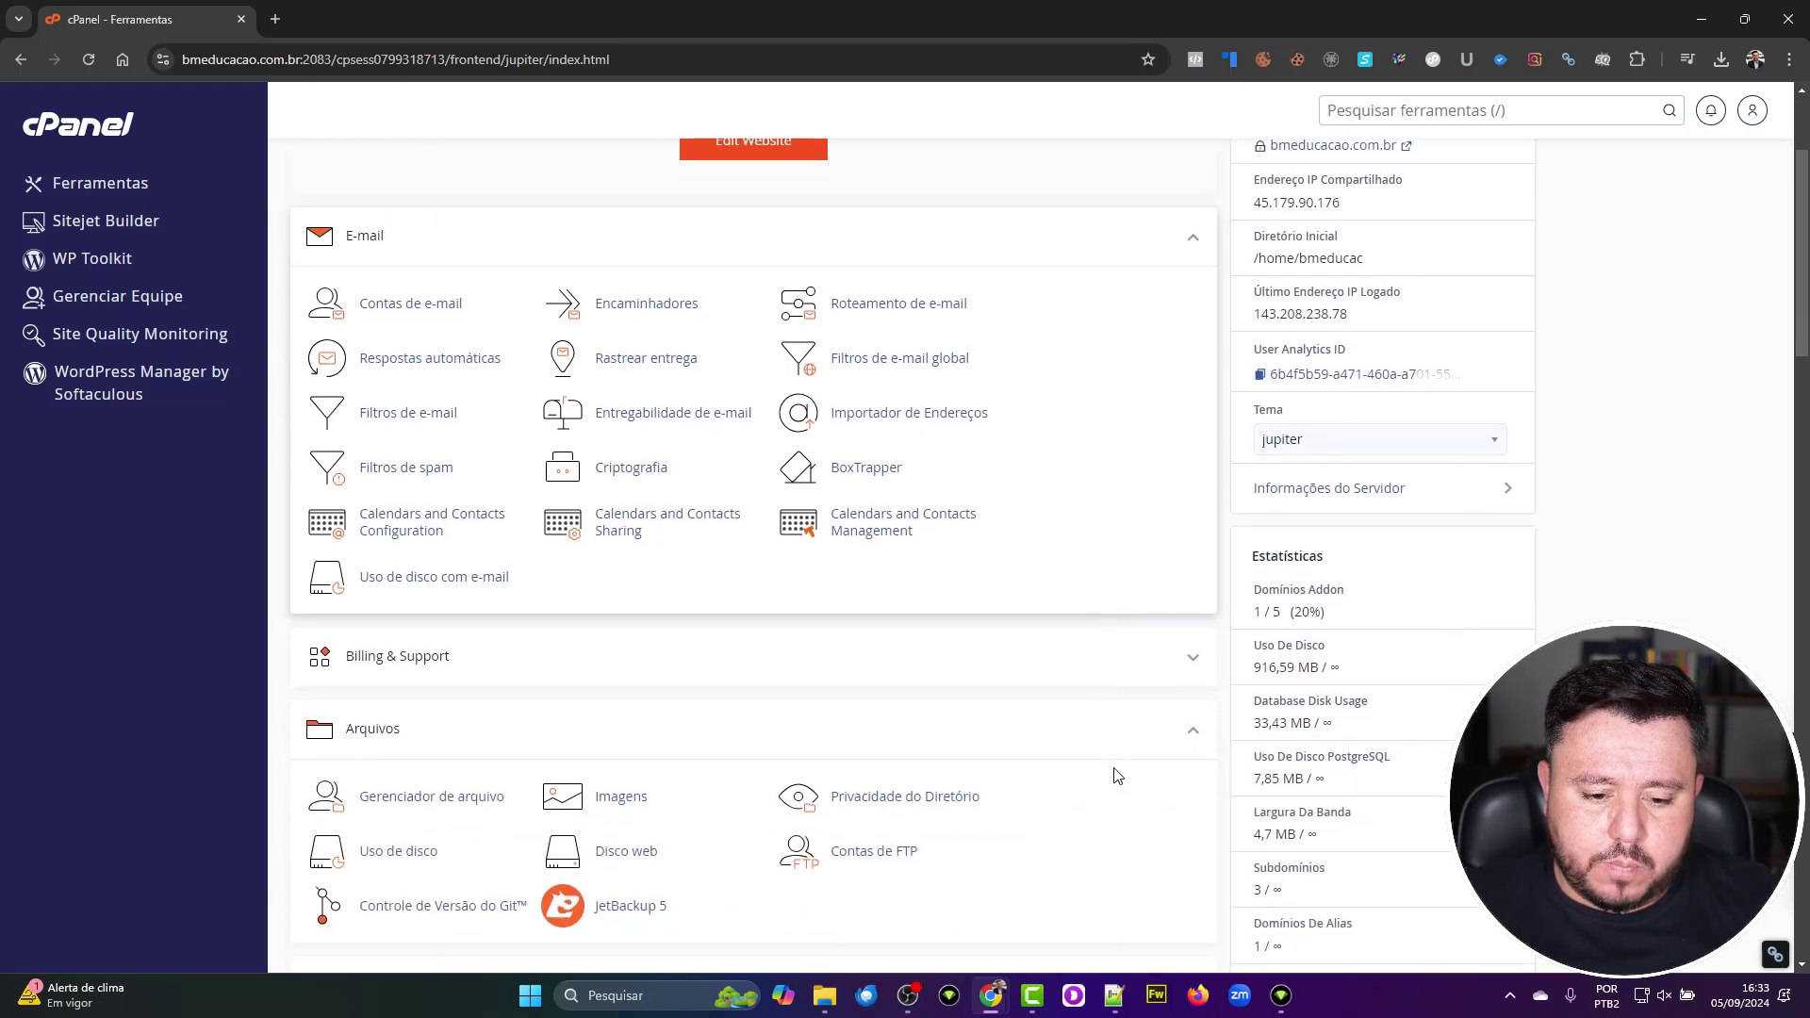
scroll(1116, 775, "down", 3)
scroll(1116, 775, "down", 6)
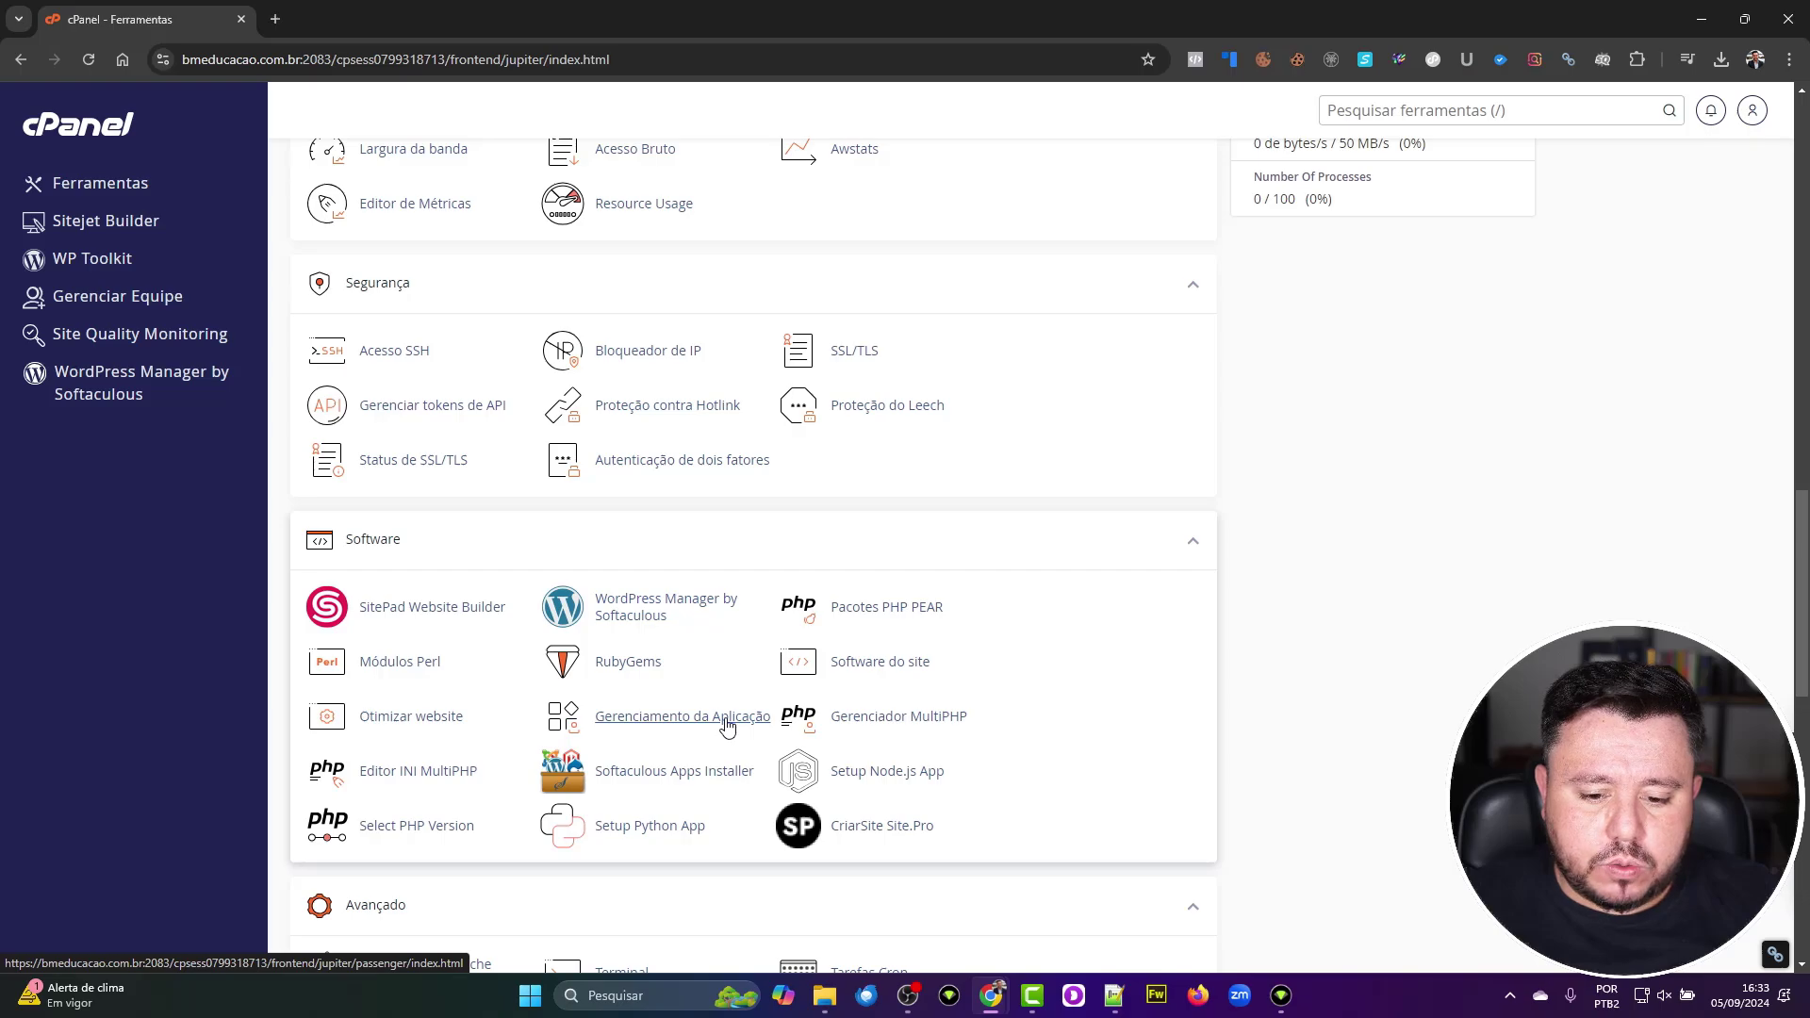
left_click(726, 776)
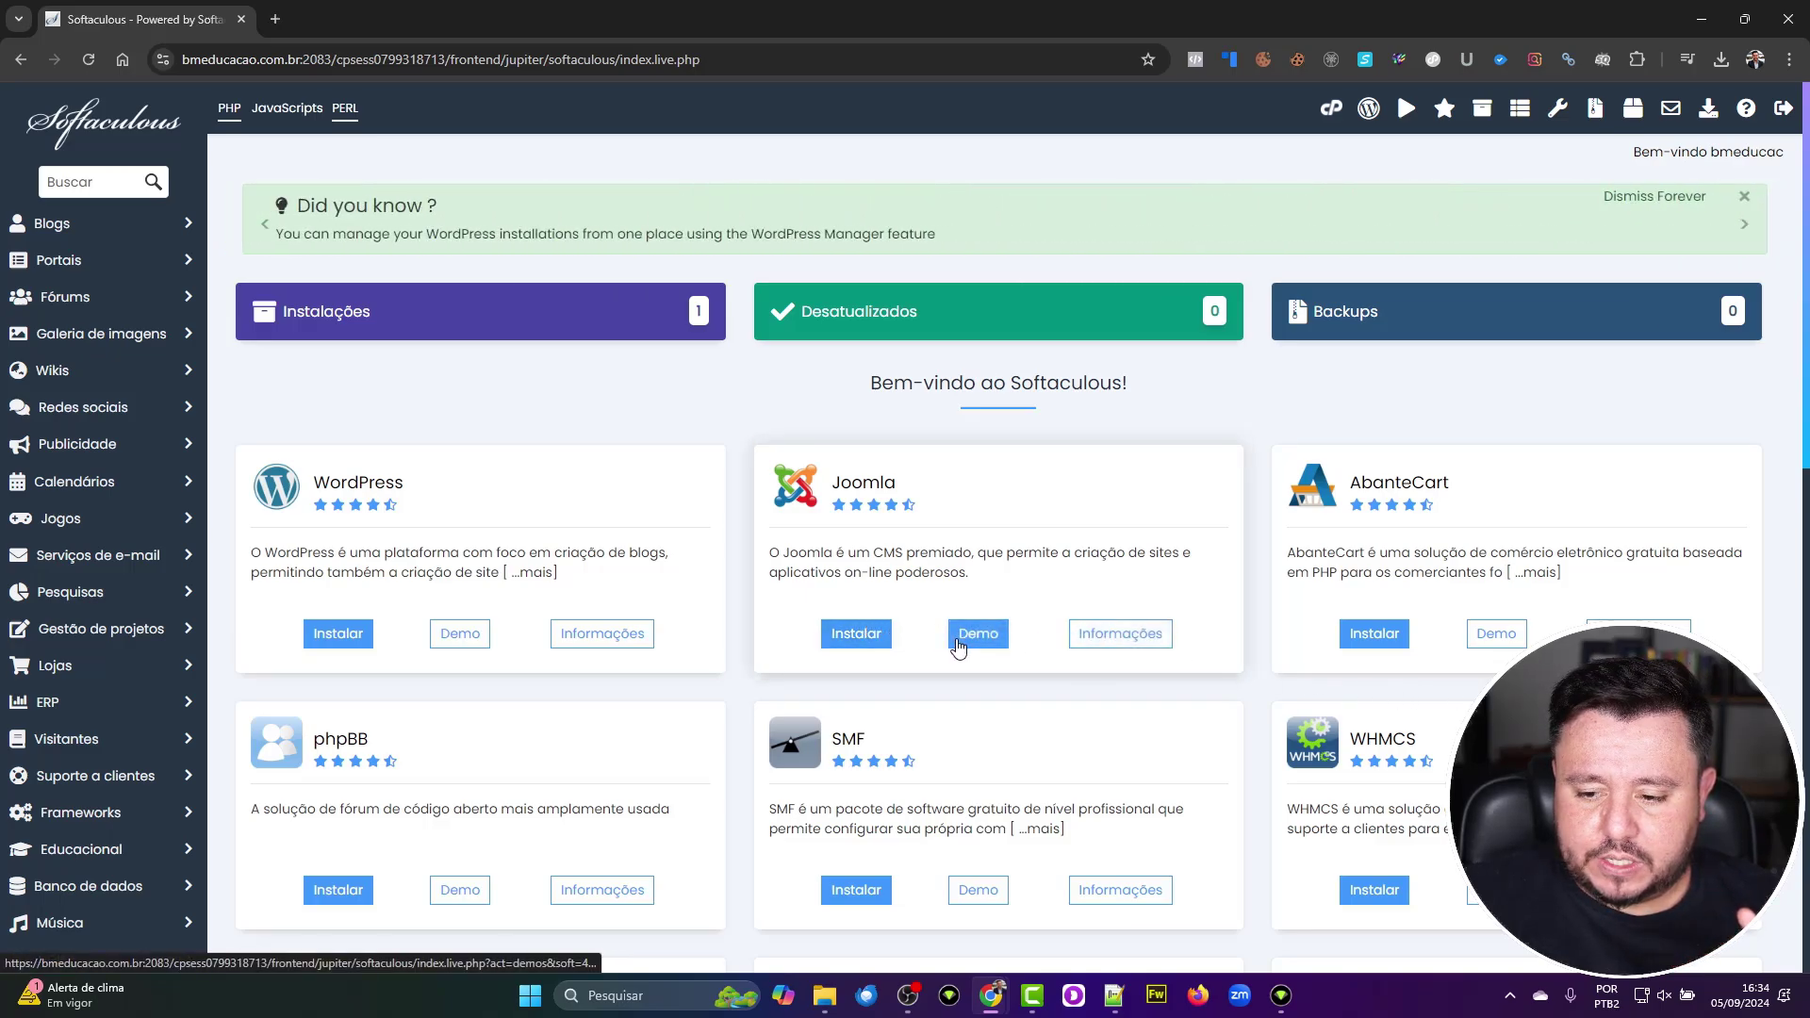
scroll(900, 664, "down", 5)
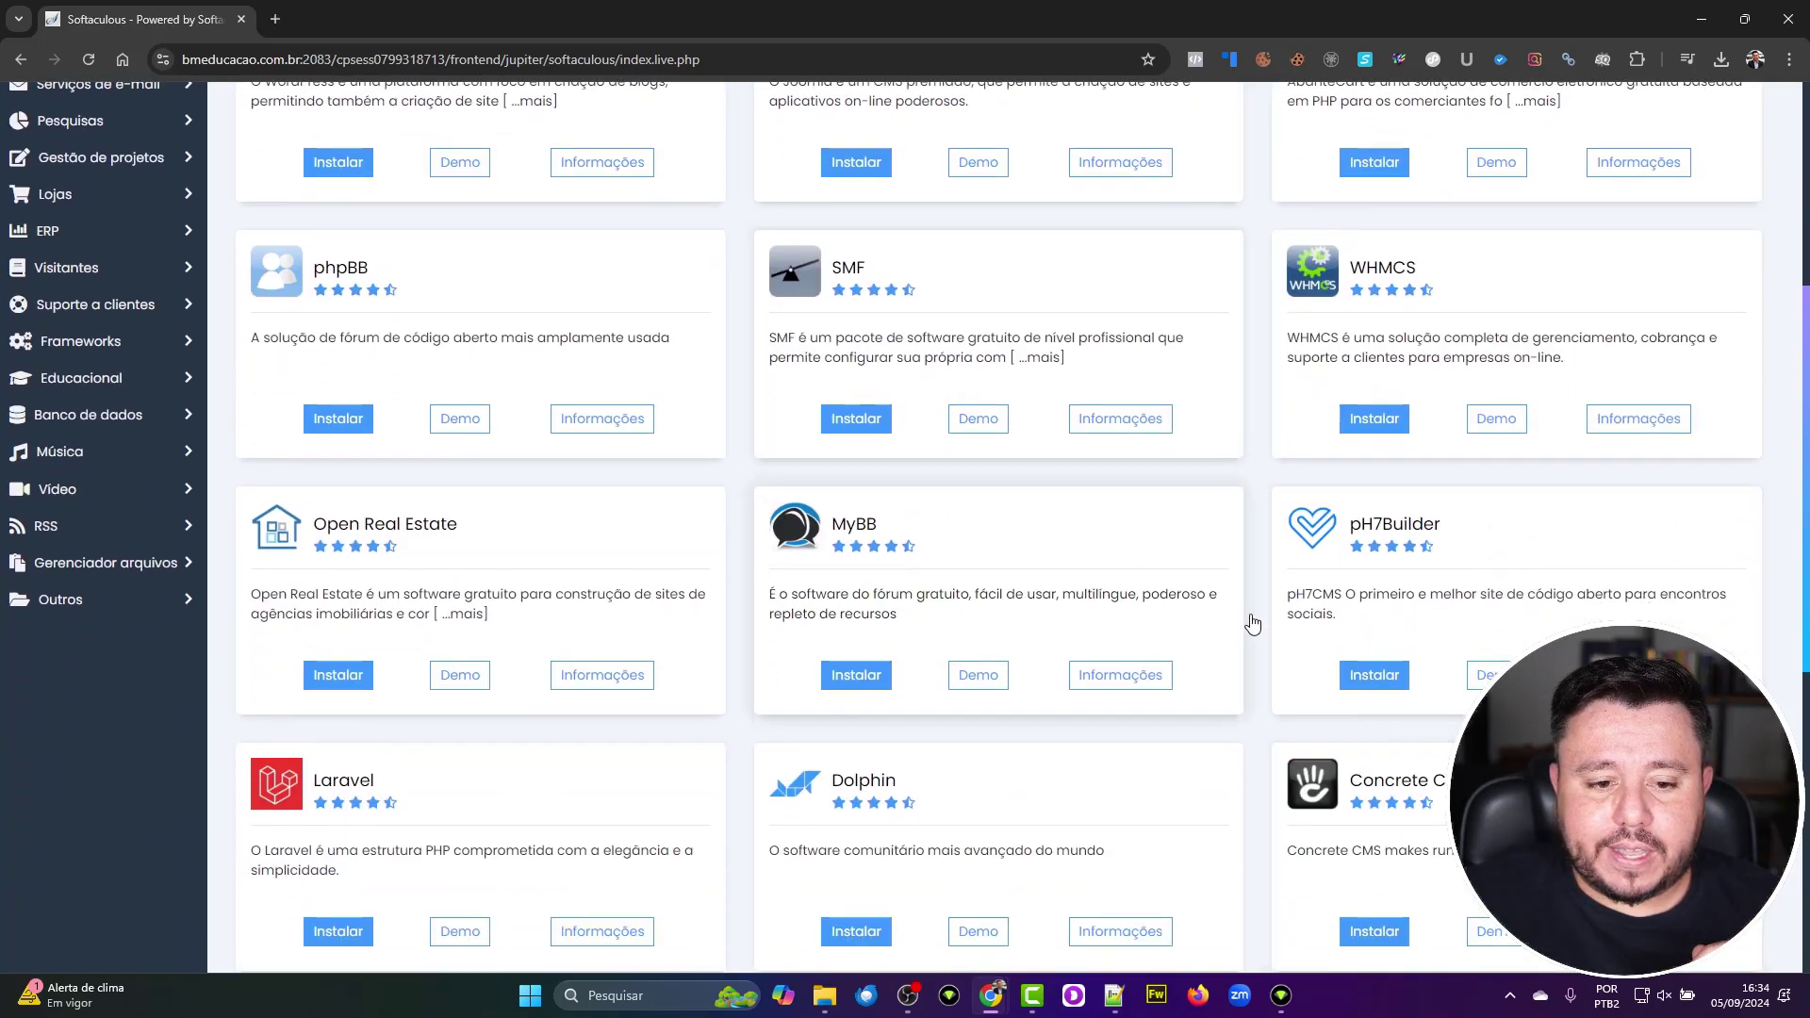
scroll(1452, 693, "down", 6)
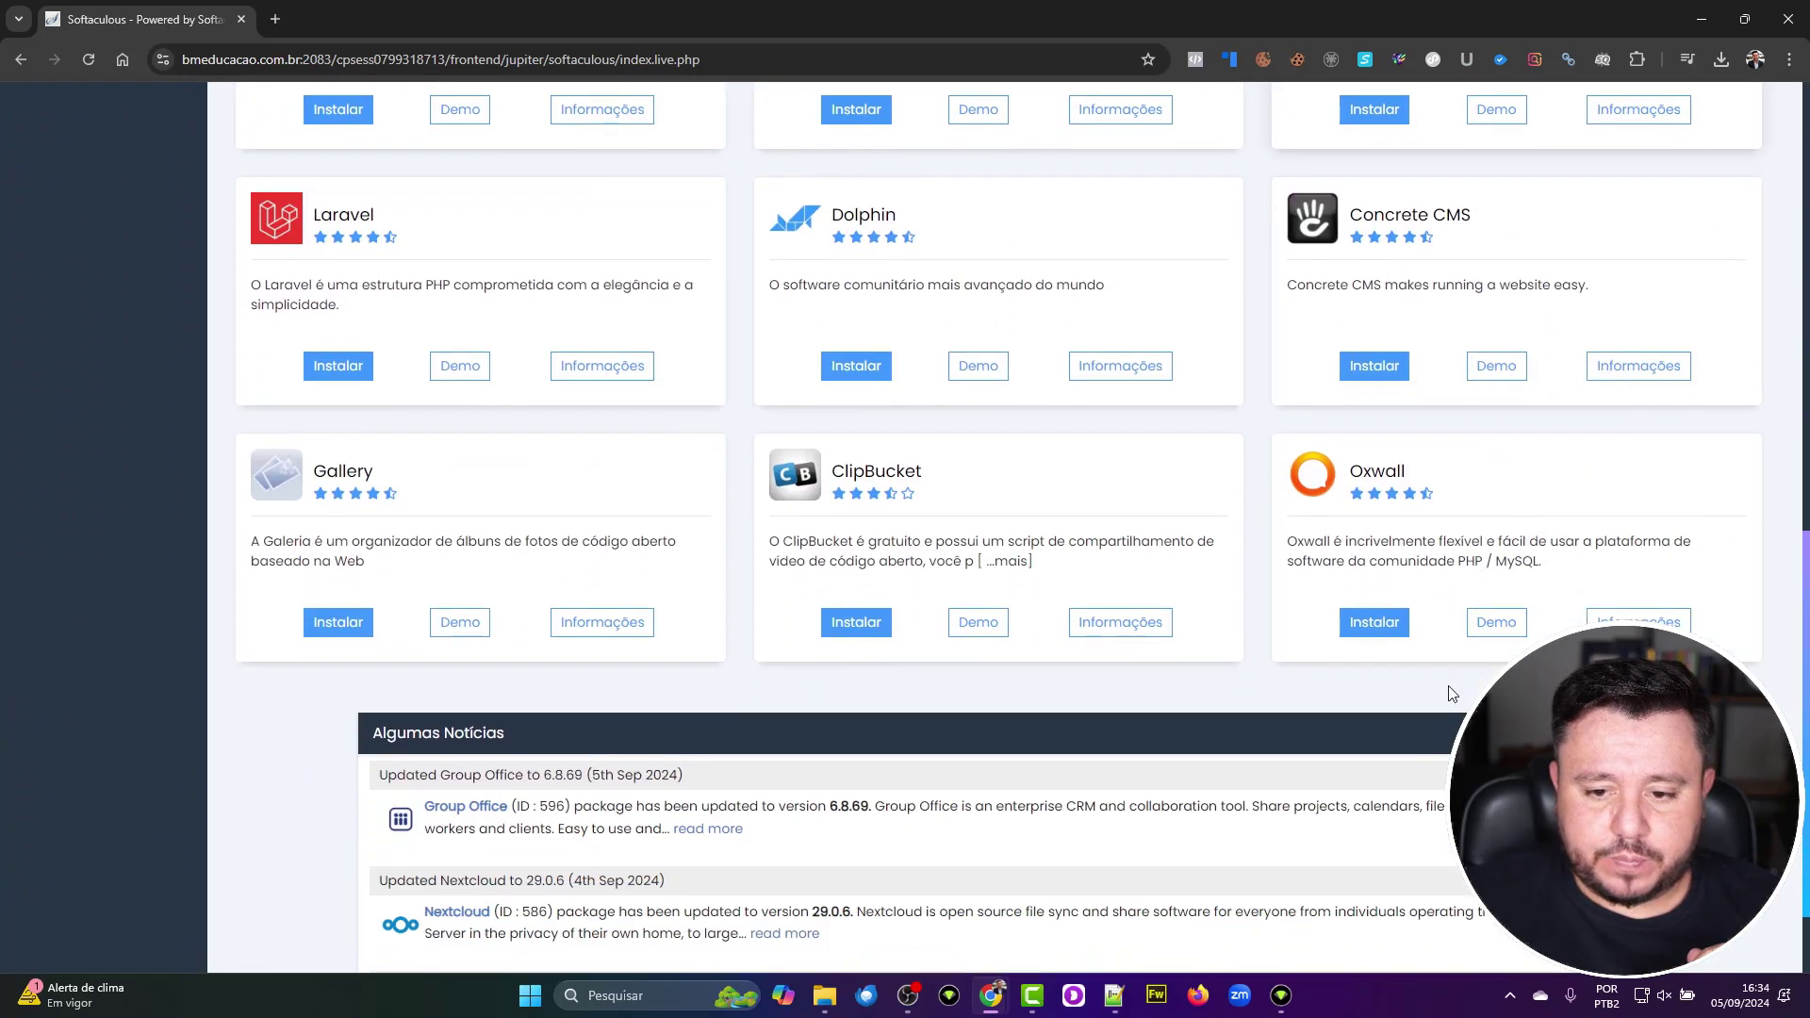
scroll(1452, 694, "up", 11)
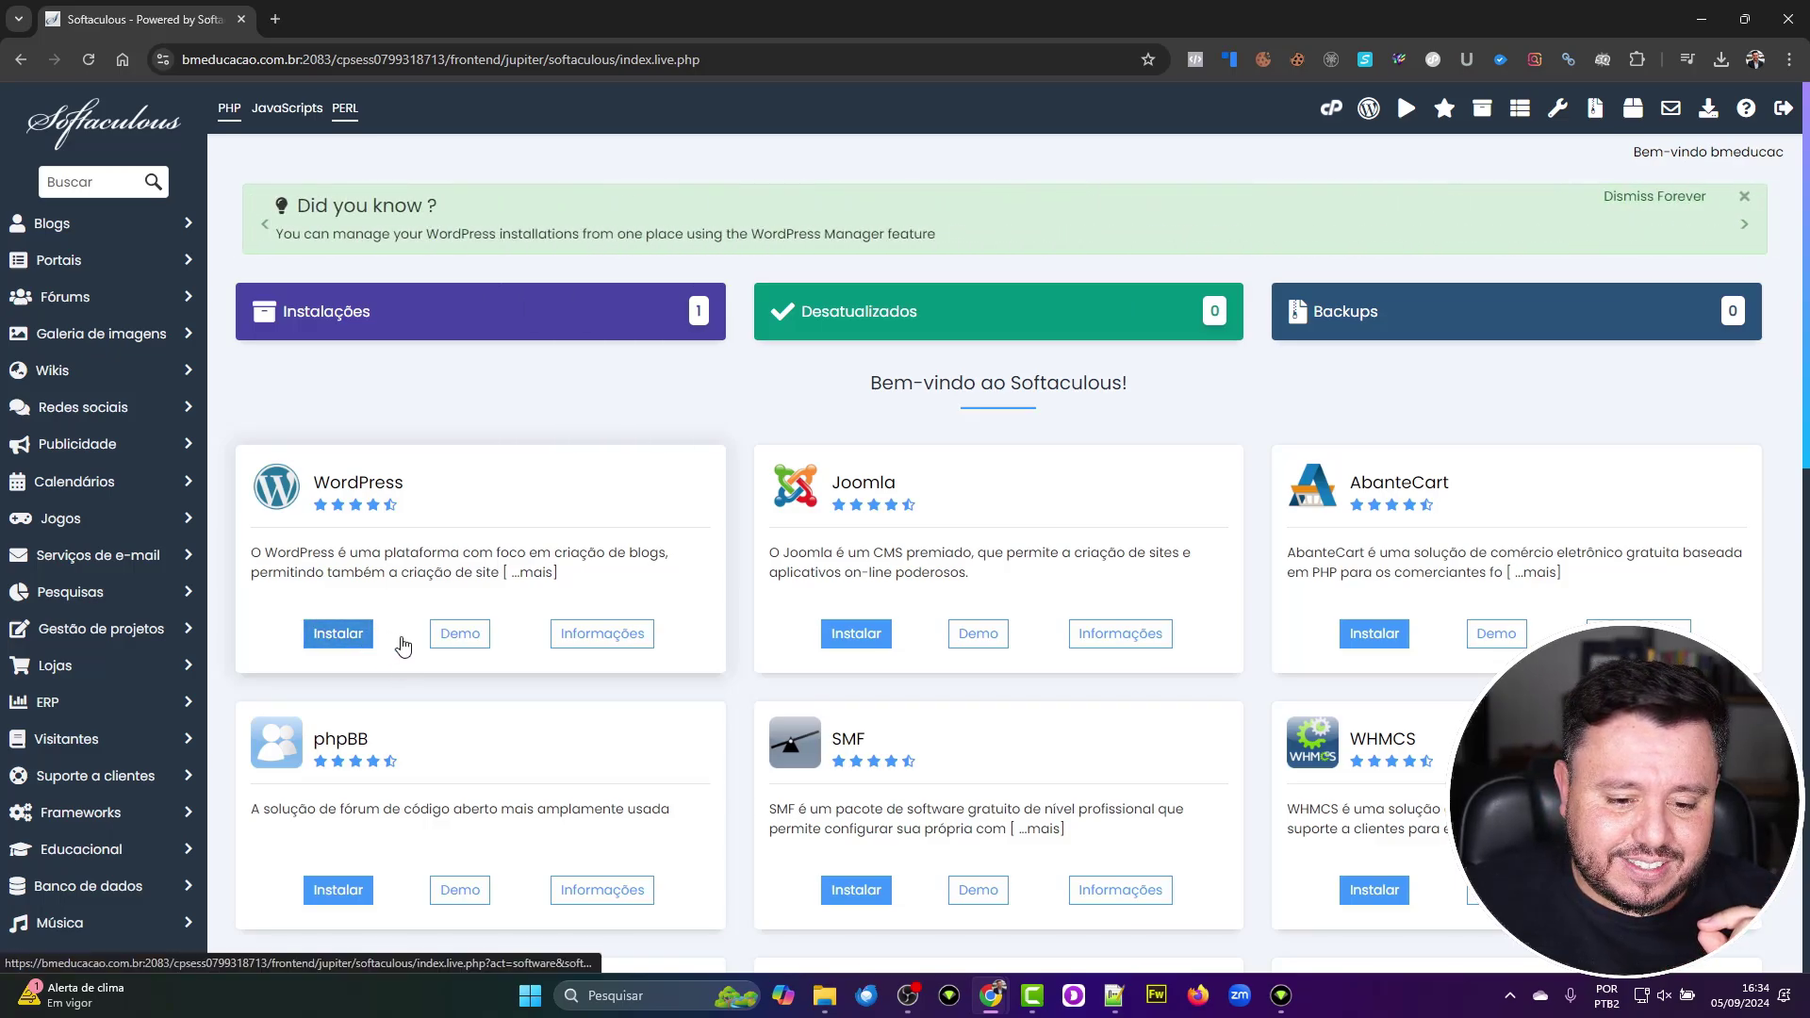
Step: Open WordPress's Informações page and review the existing installations listed under Instalações atuais
left_click(579, 651)
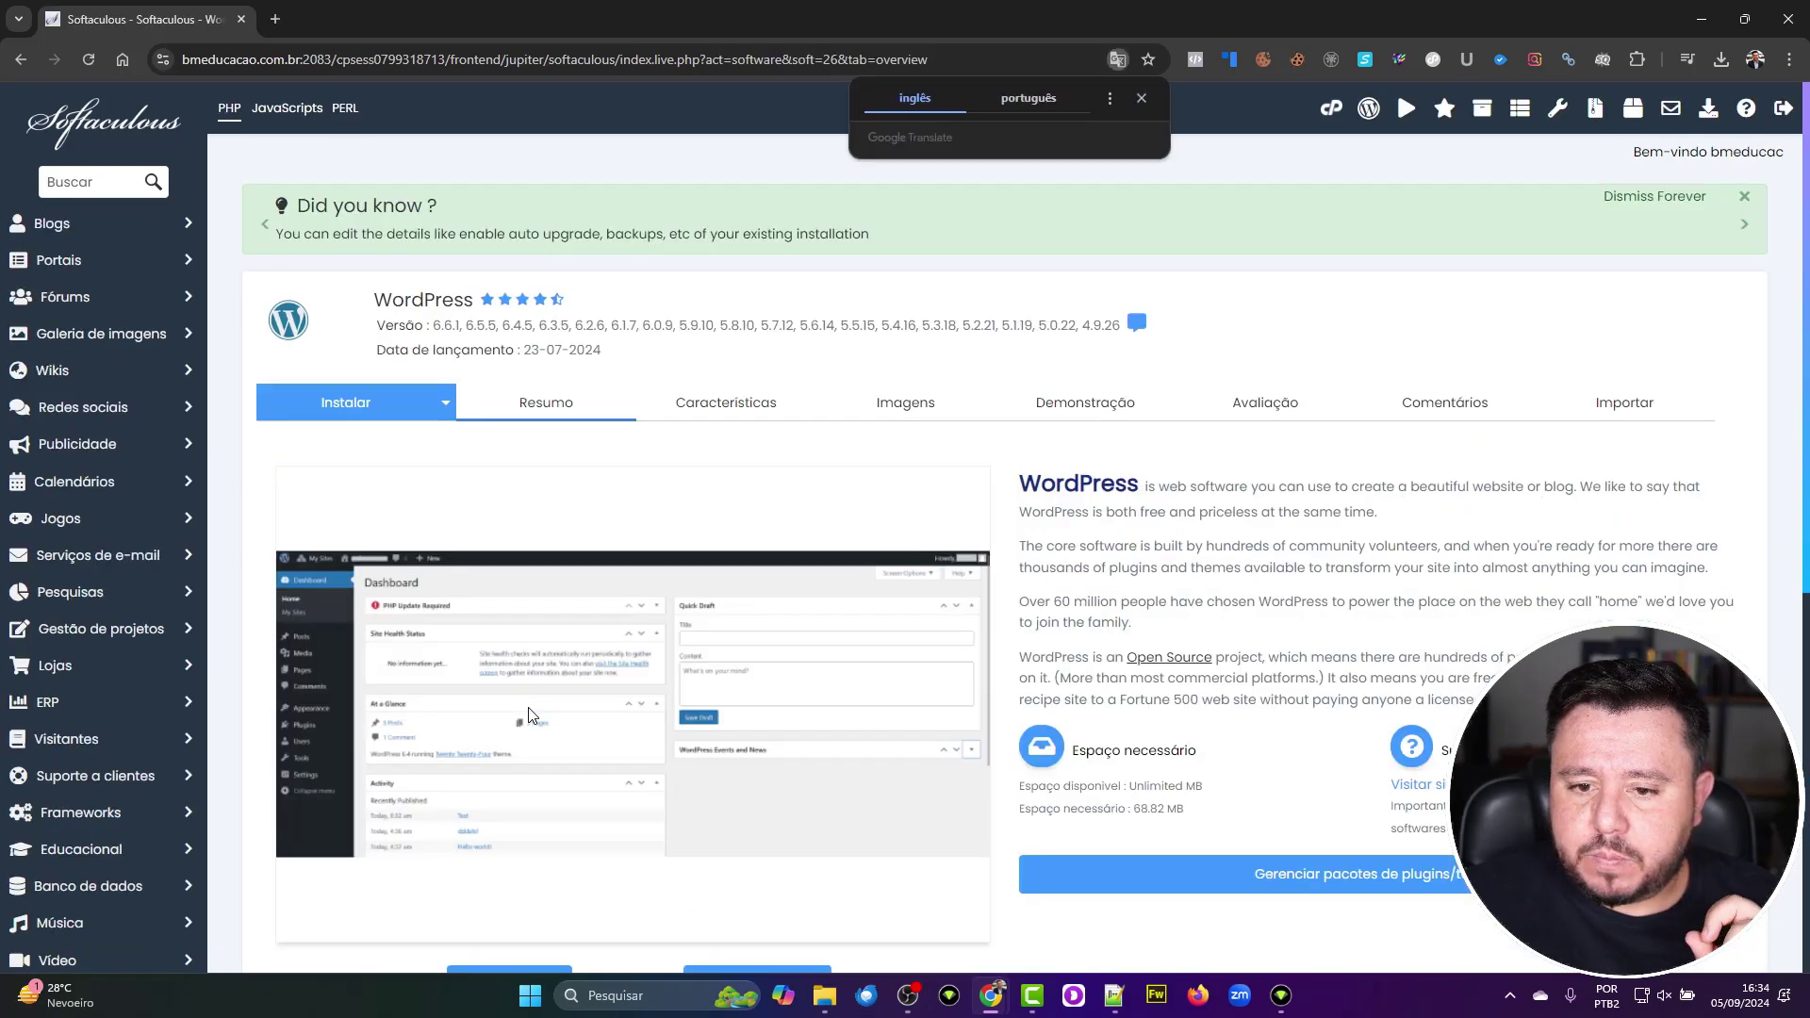
scroll(1136, 768, "down", 3)
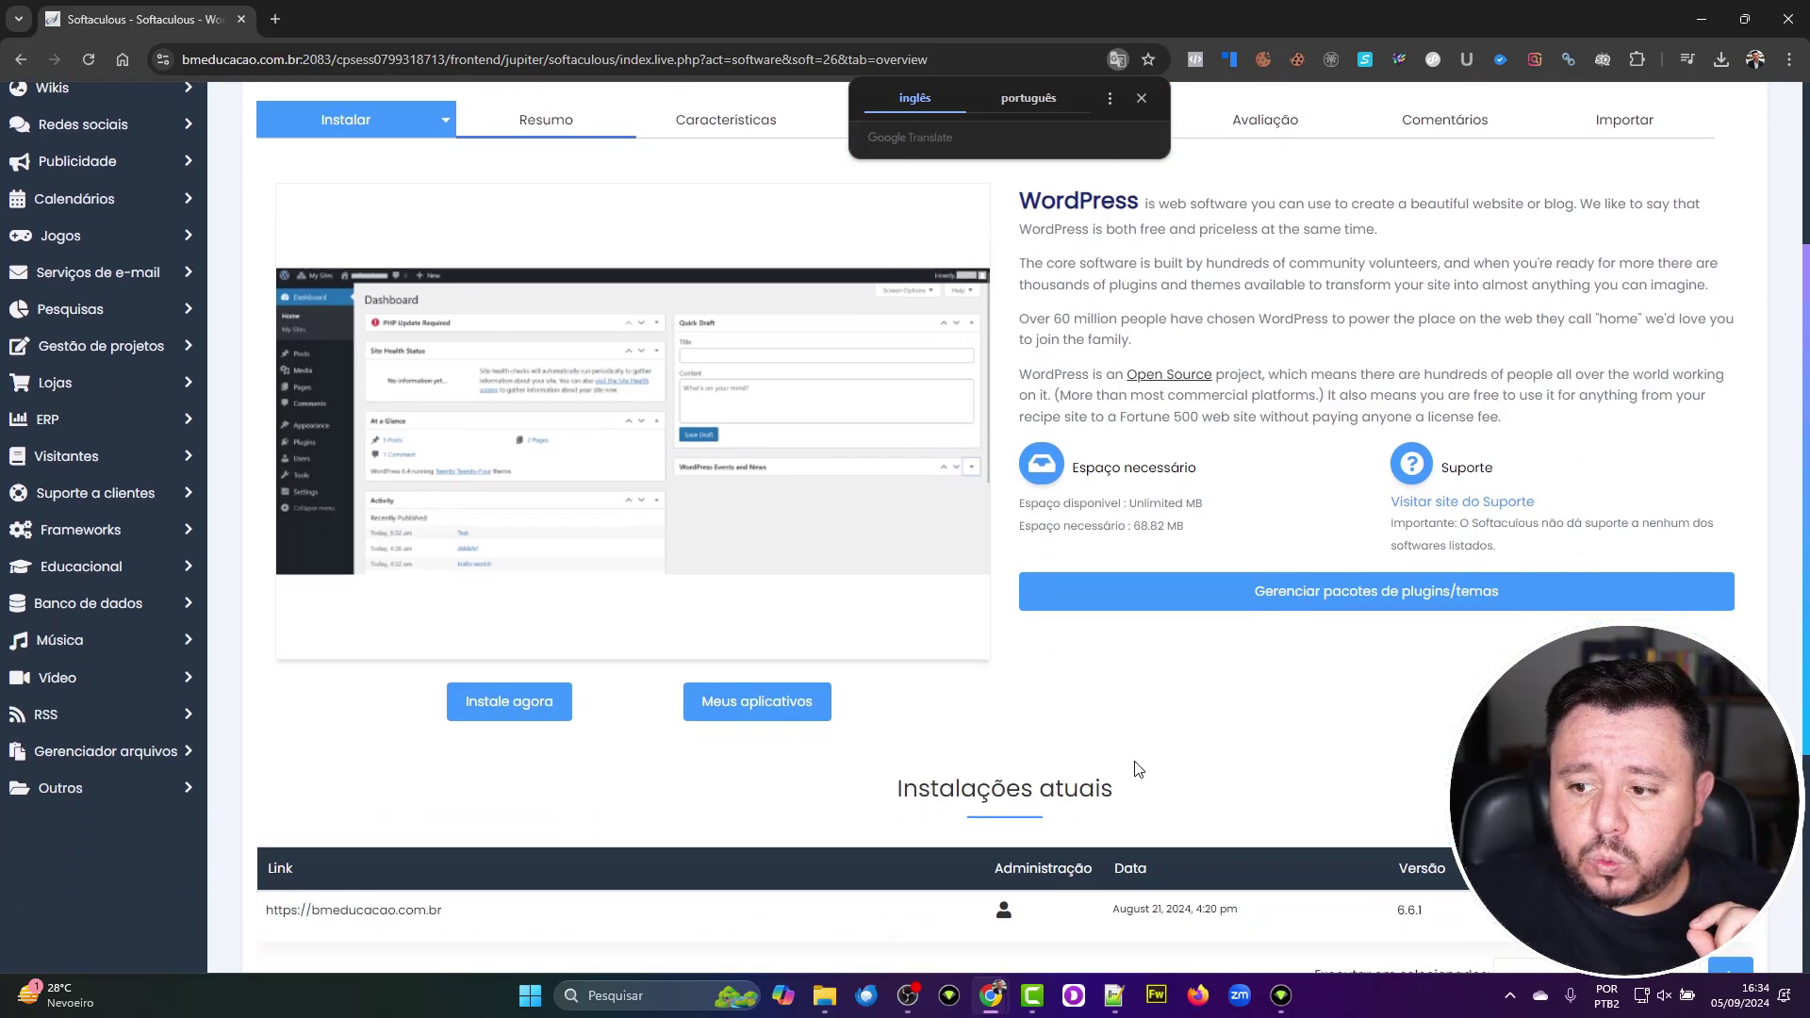
scroll(1136, 768, "down", 2)
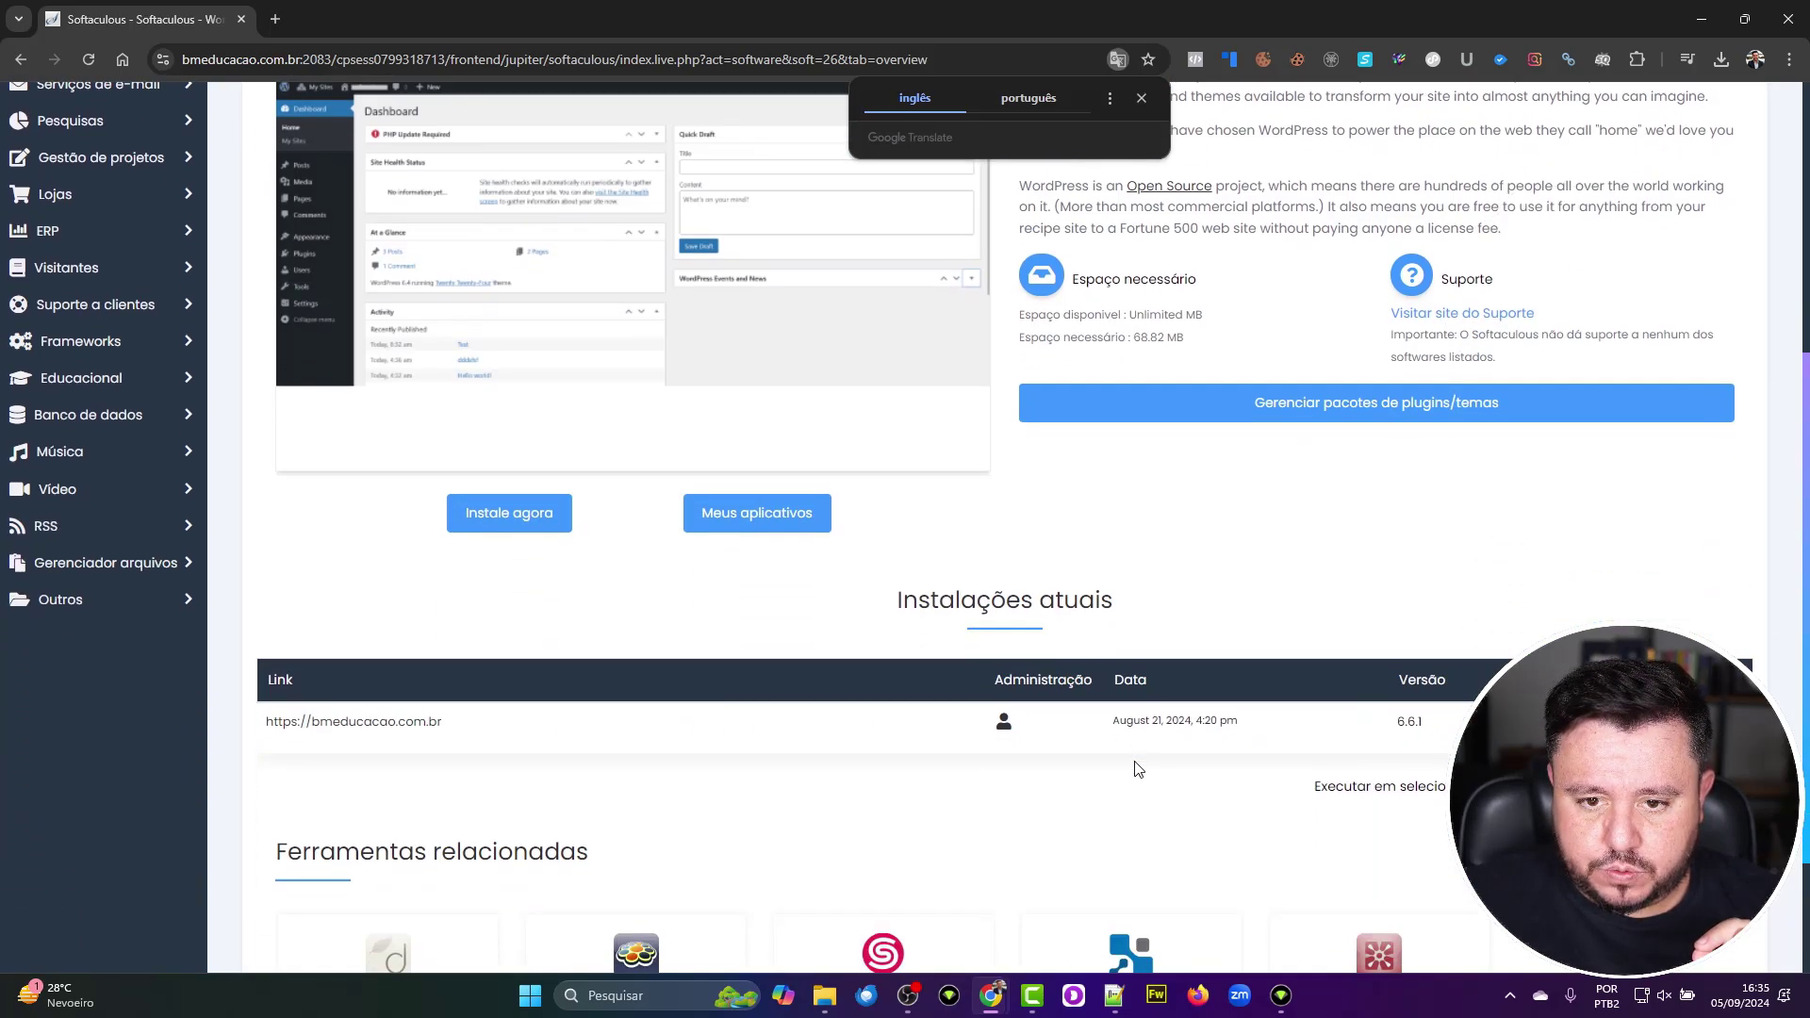
scroll(1137, 768, "up", 4)
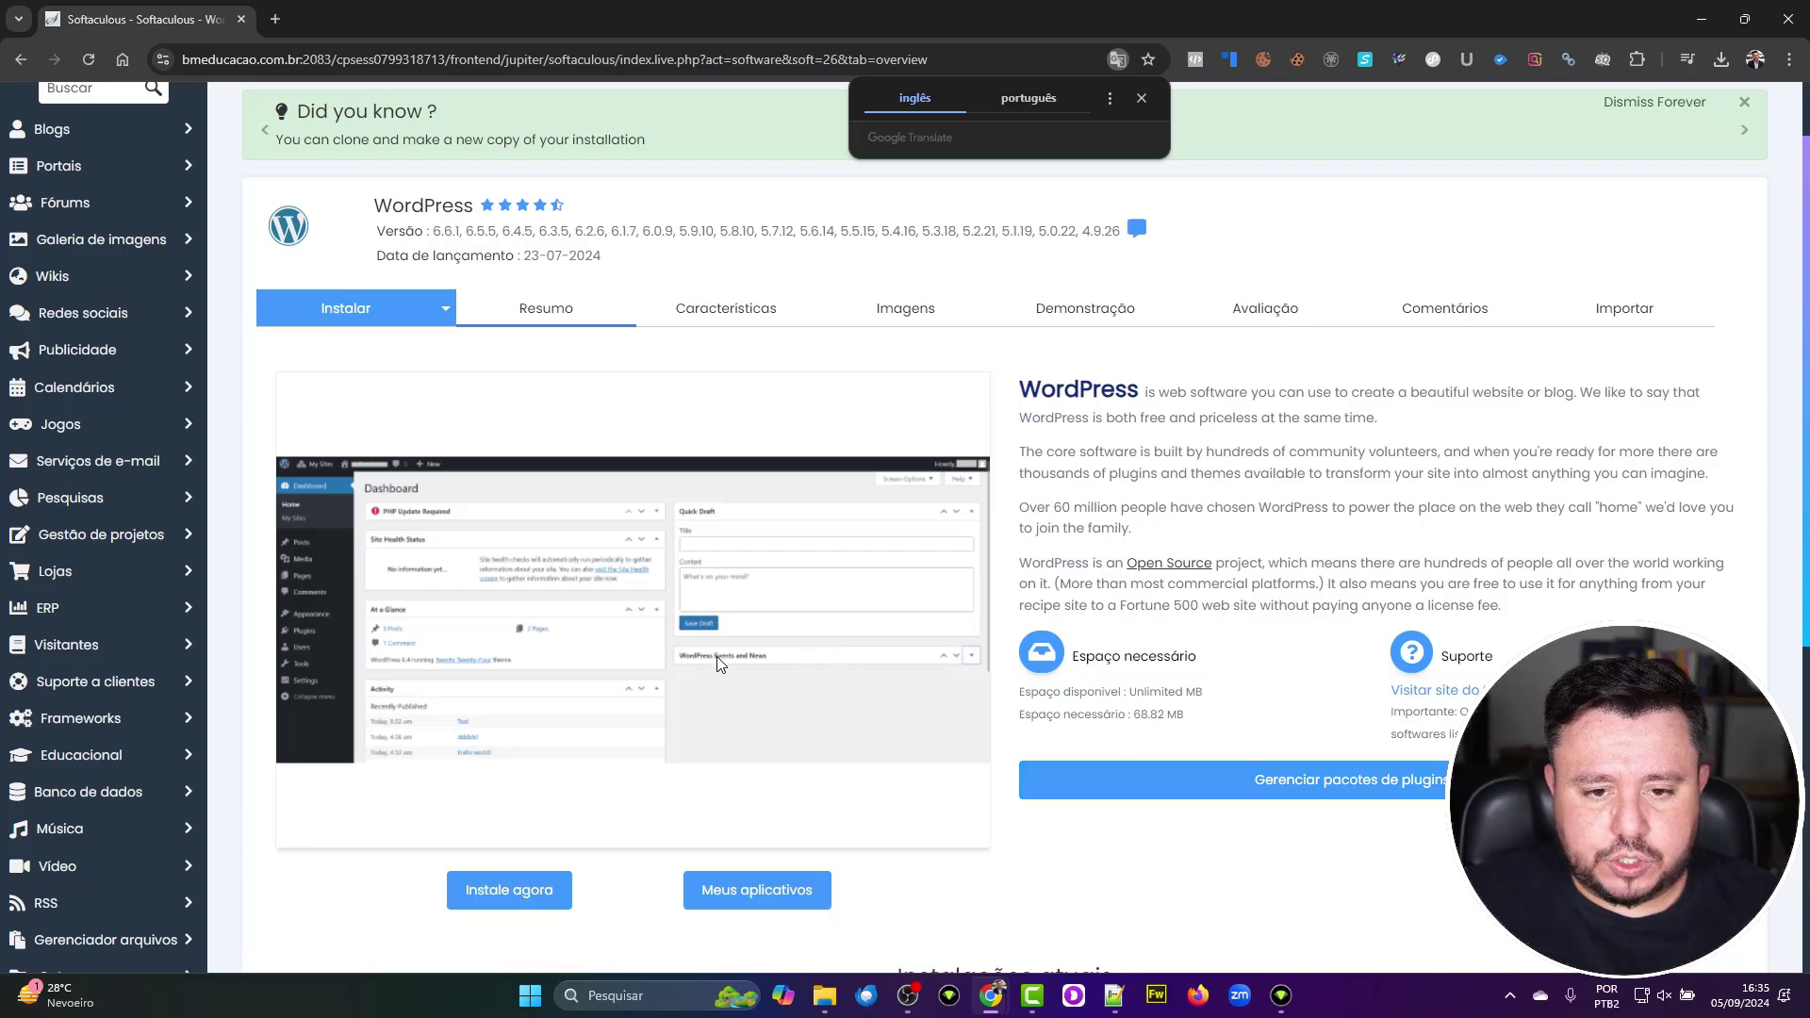
left_click(692, 328)
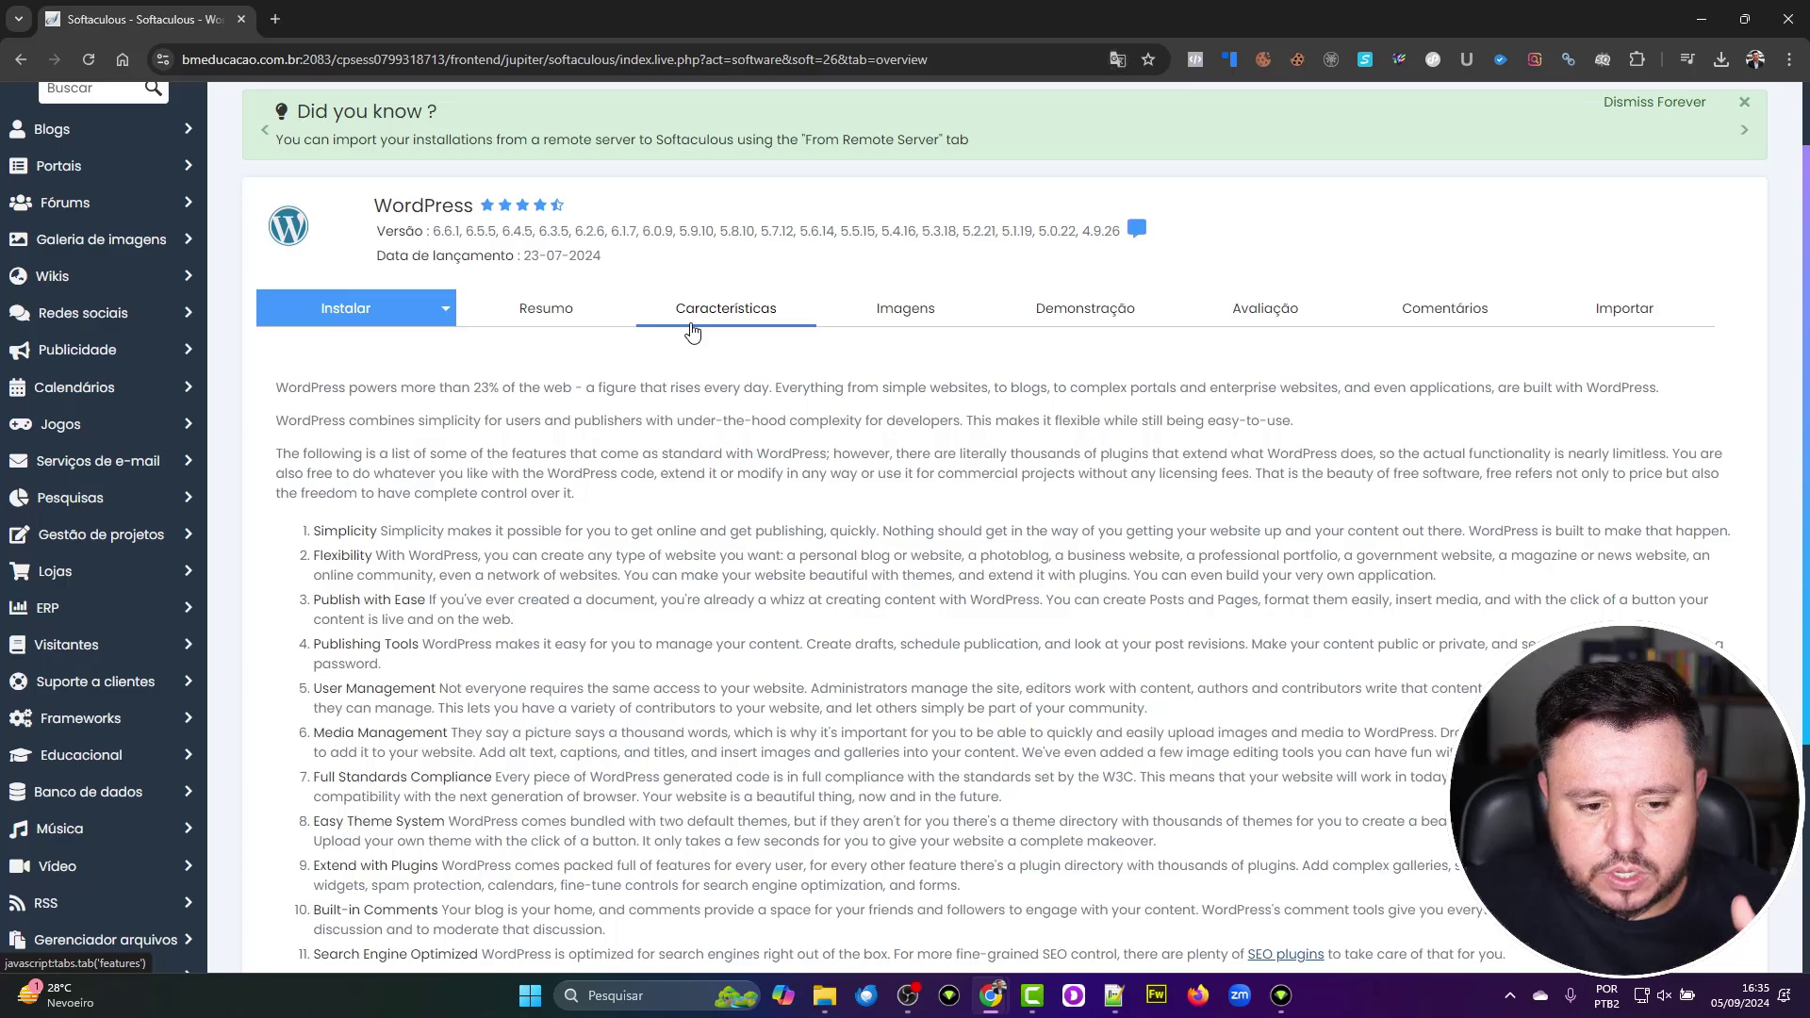
left_click(859, 311)
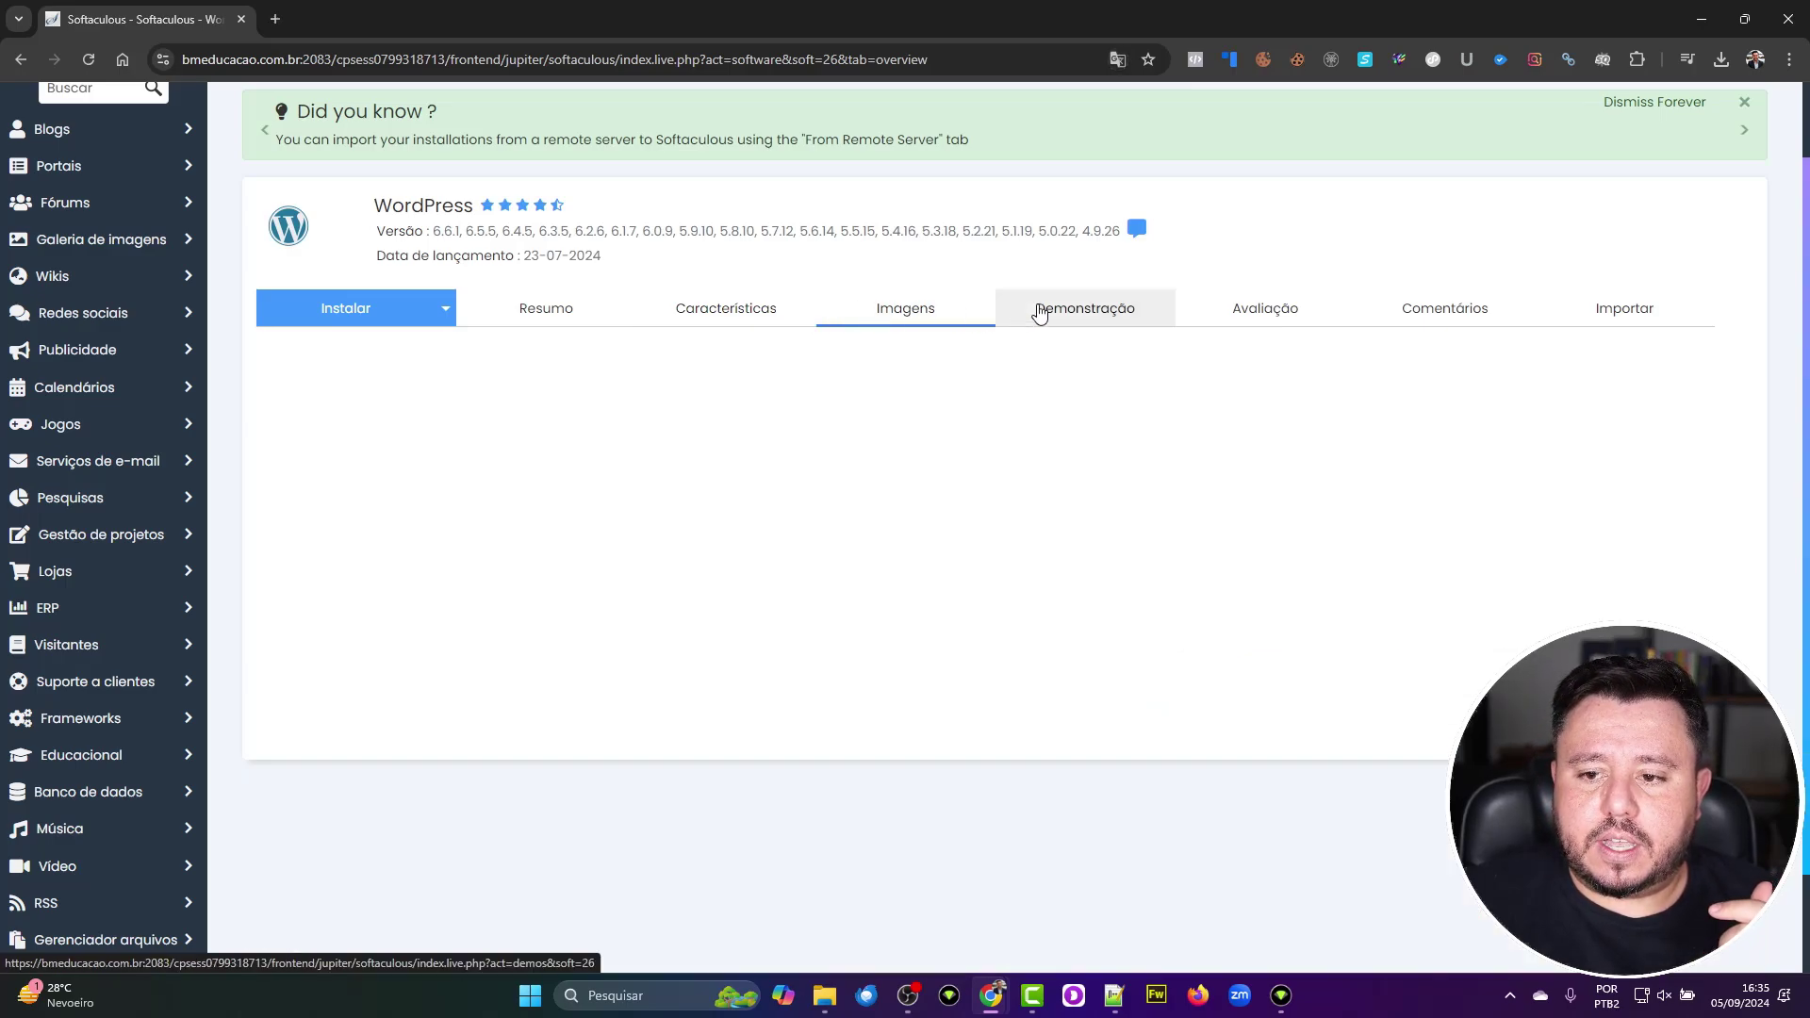
left_click(1036, 308)
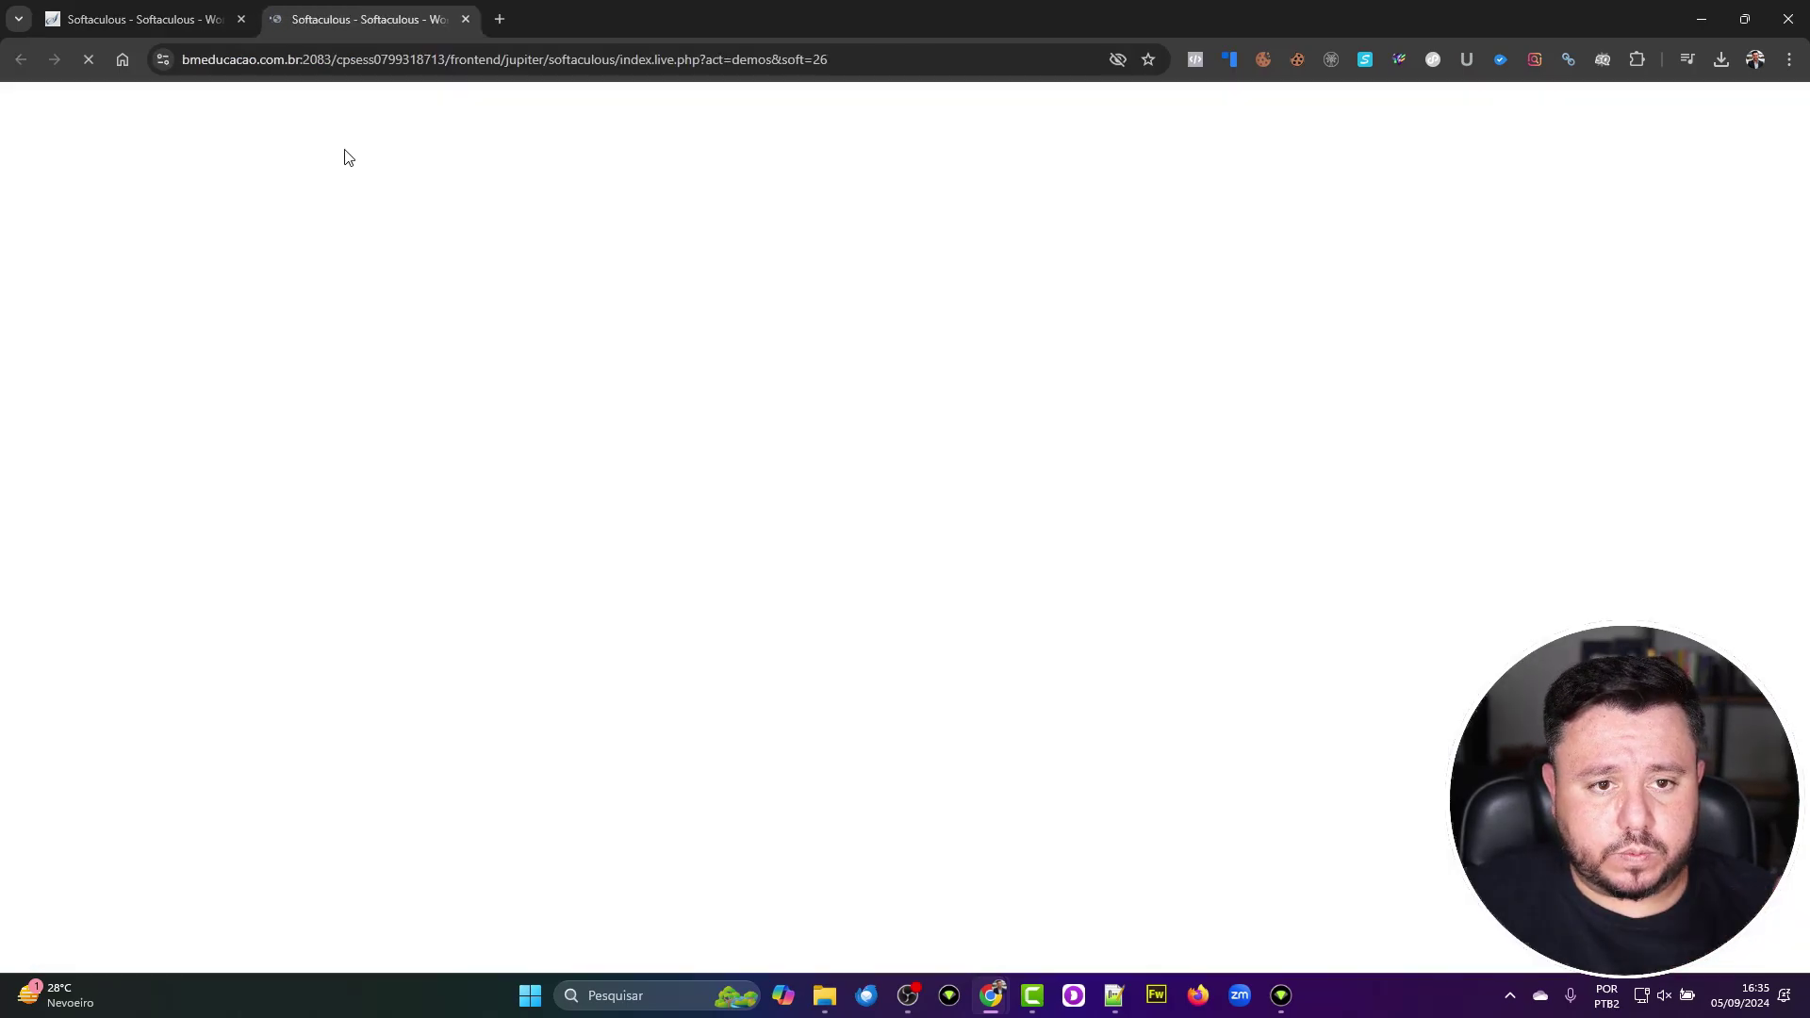
left_click(465, 20)
left_click(1236, 310)
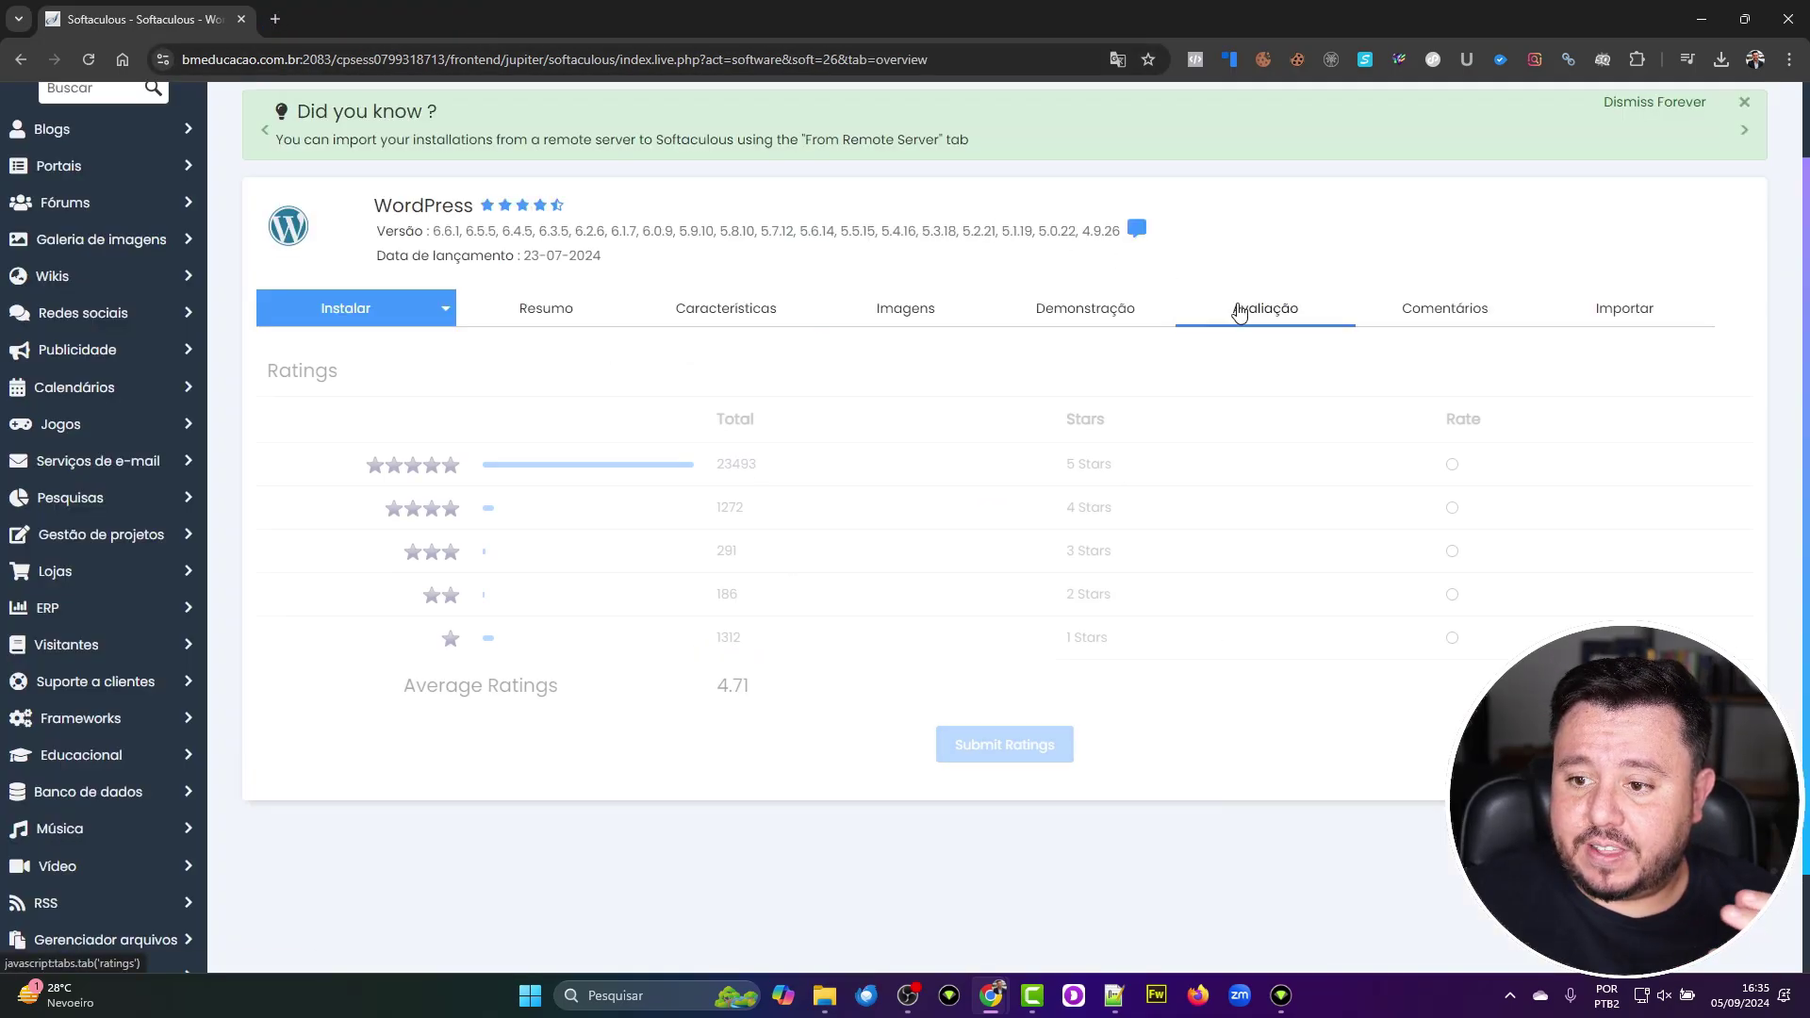
left_click(1401, 304)
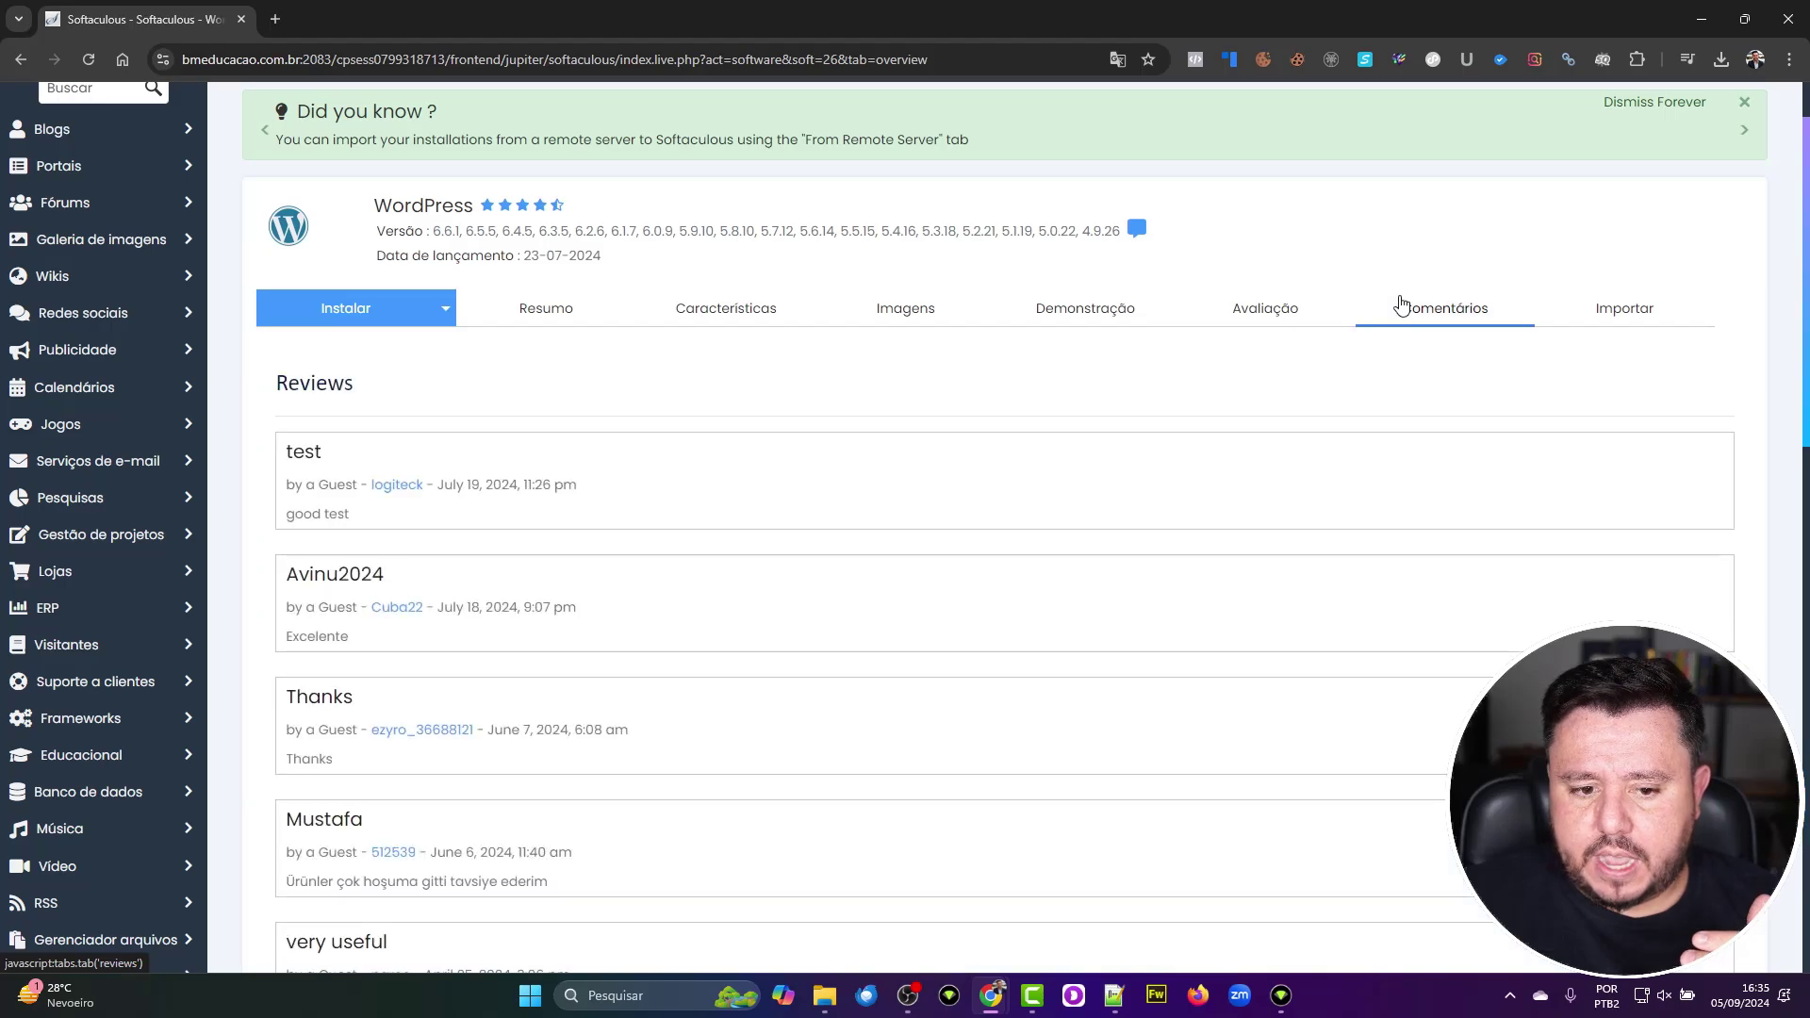
left_click(1568, 319)
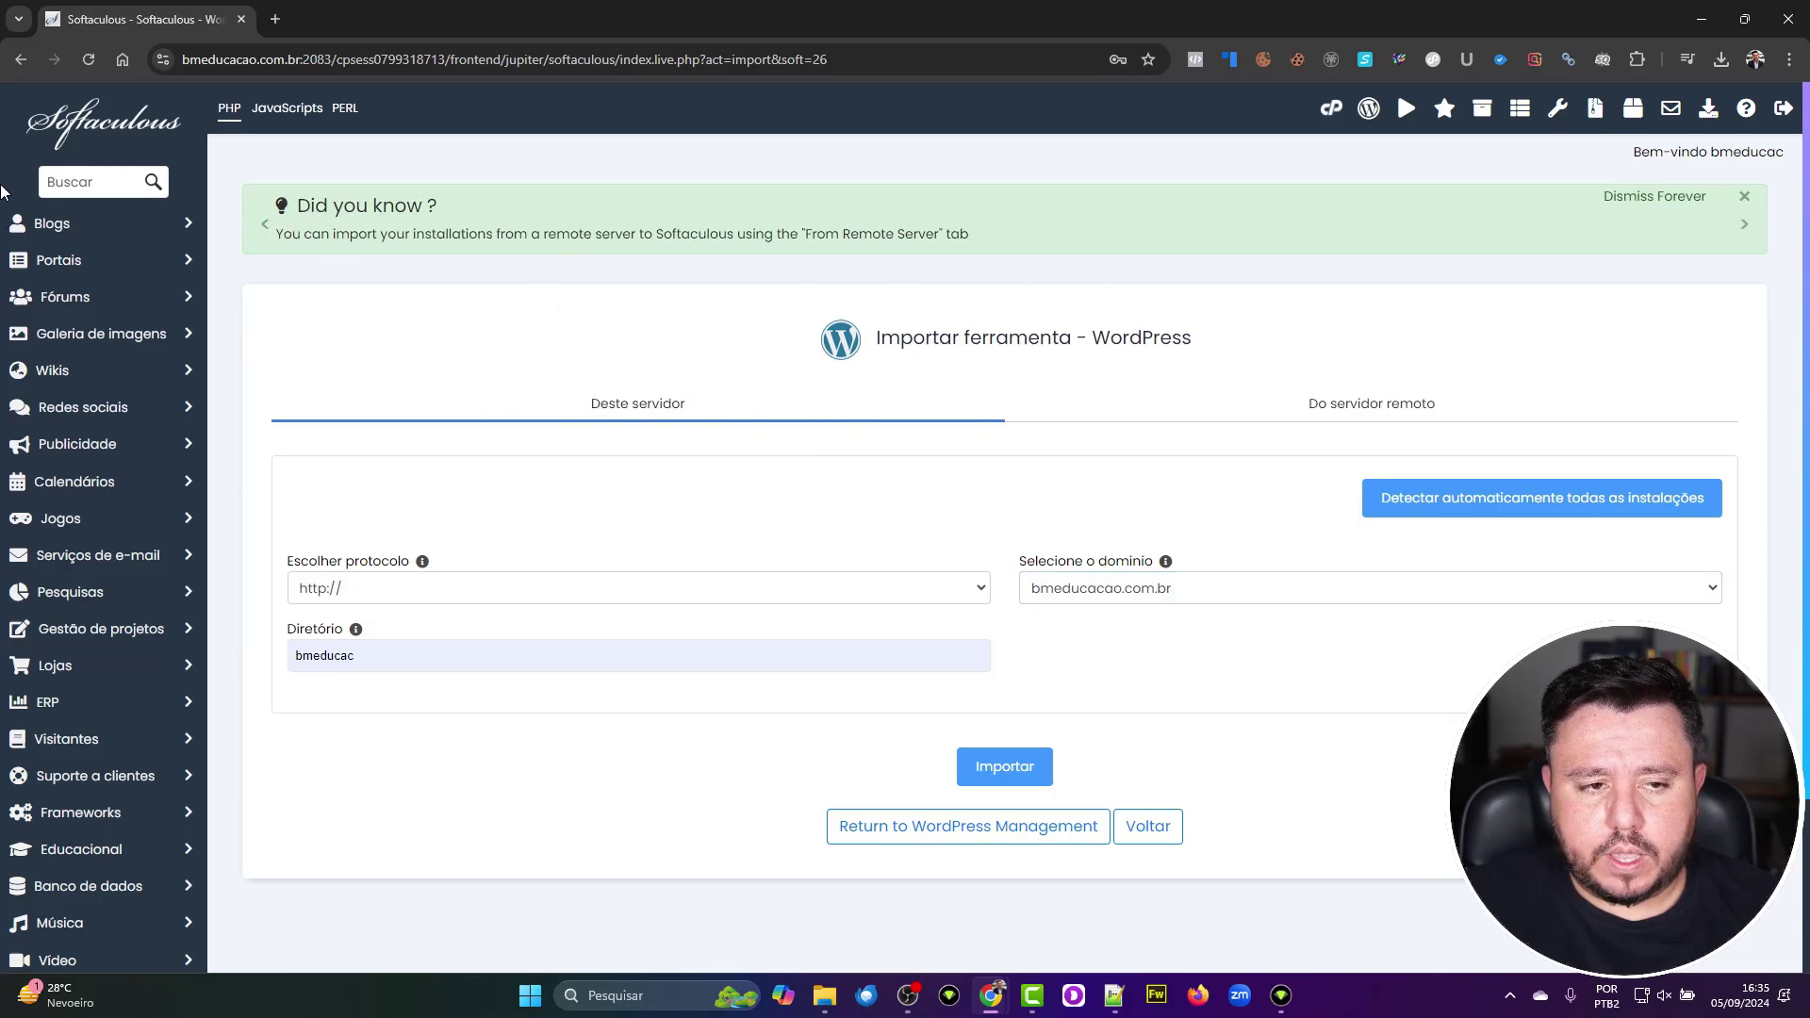
left_click(20, 66)
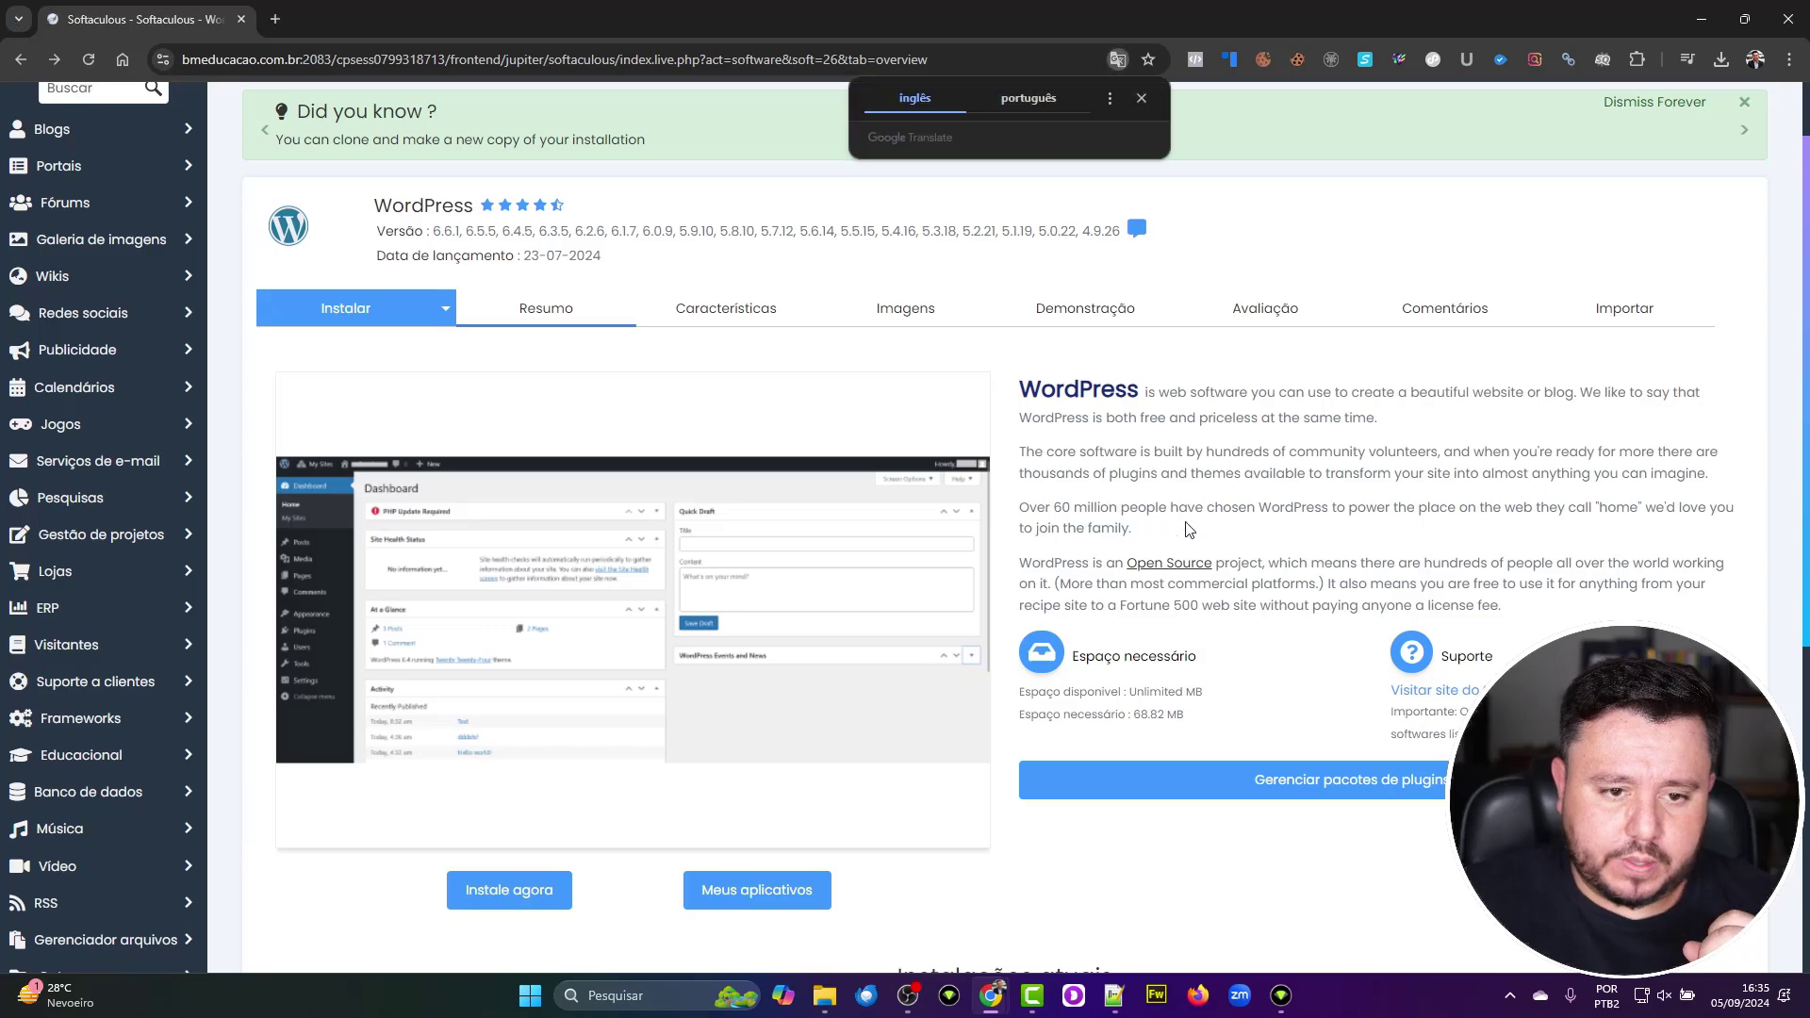
left_click(1140, 98)
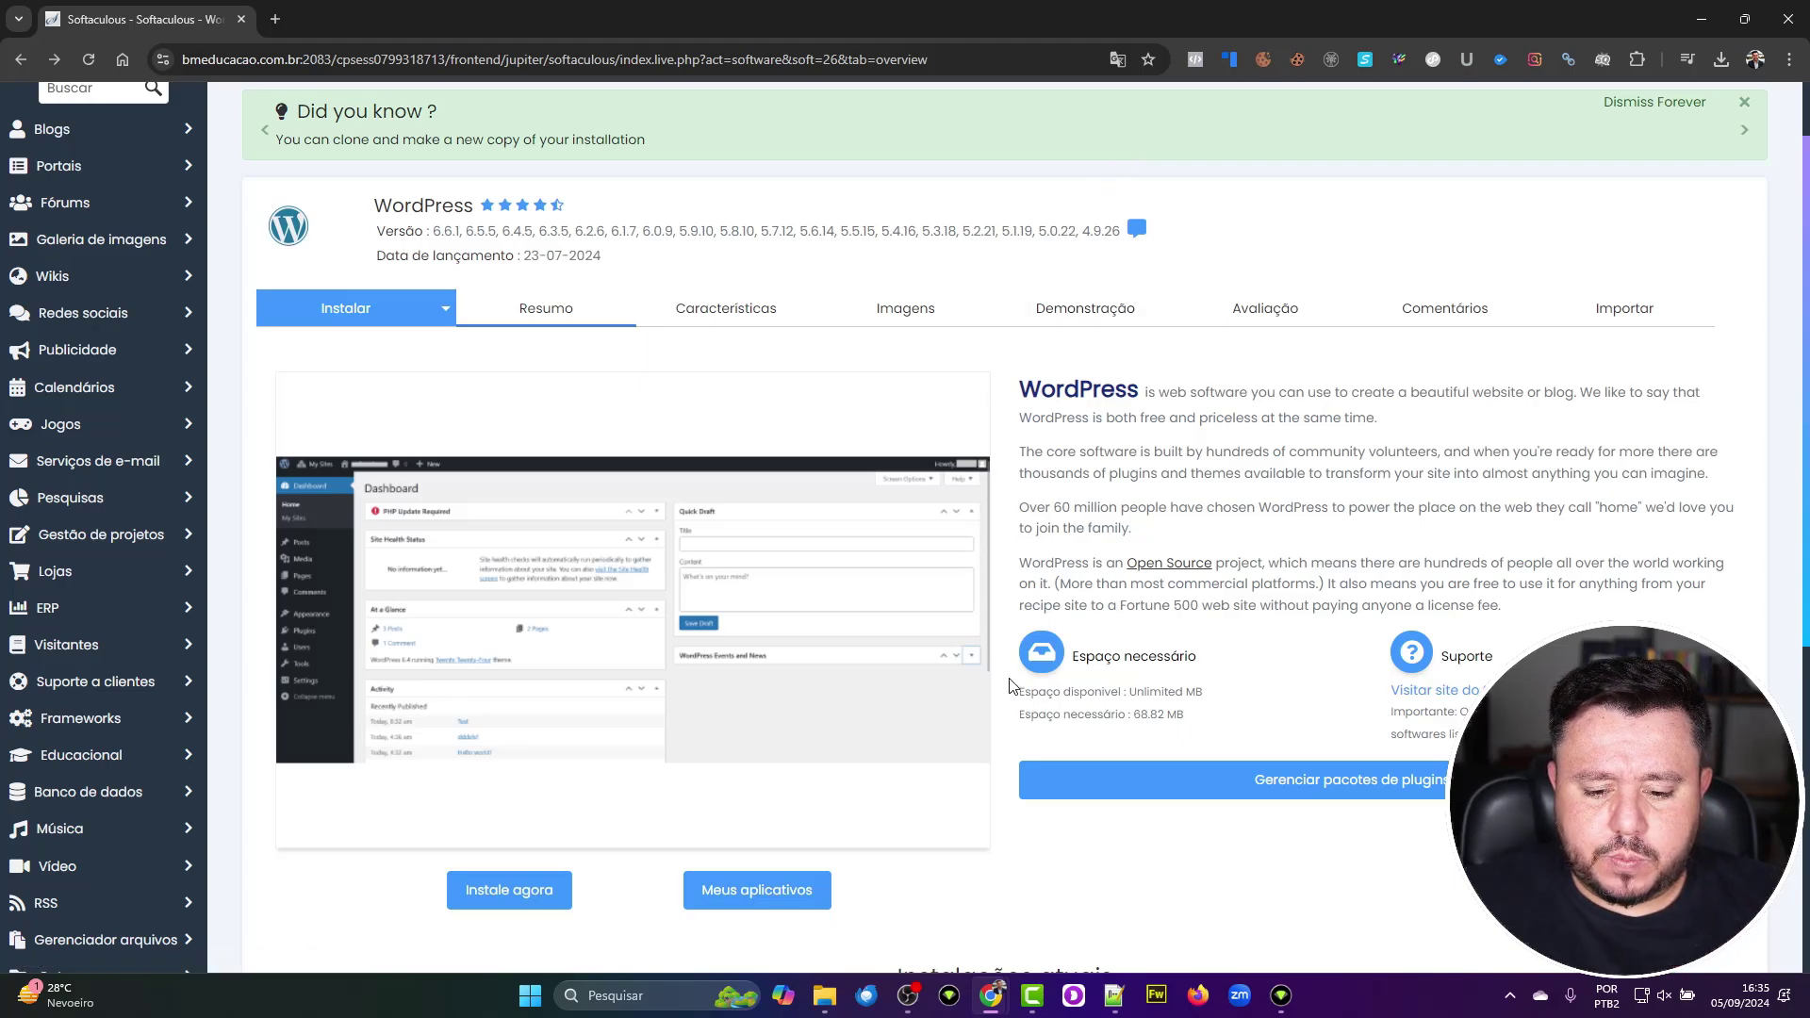
scroll(1010, 688, "down", 3)
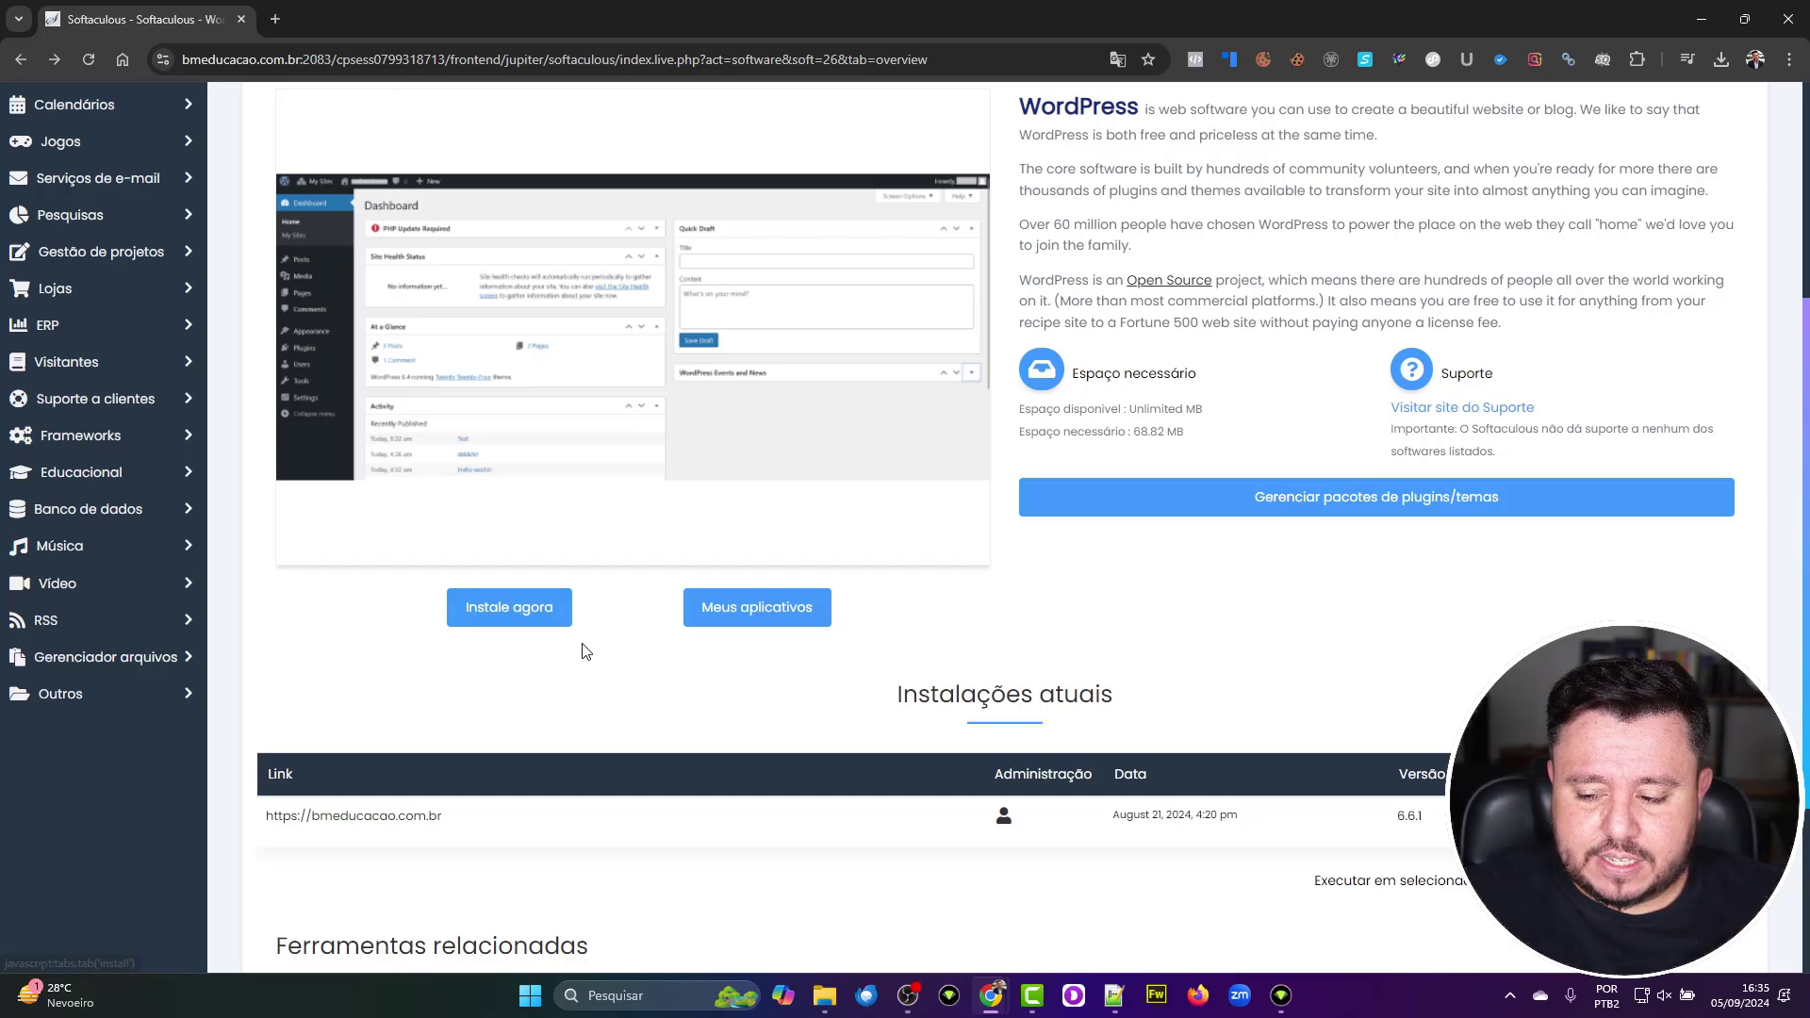
scroll(1341, 519, "down", 2)
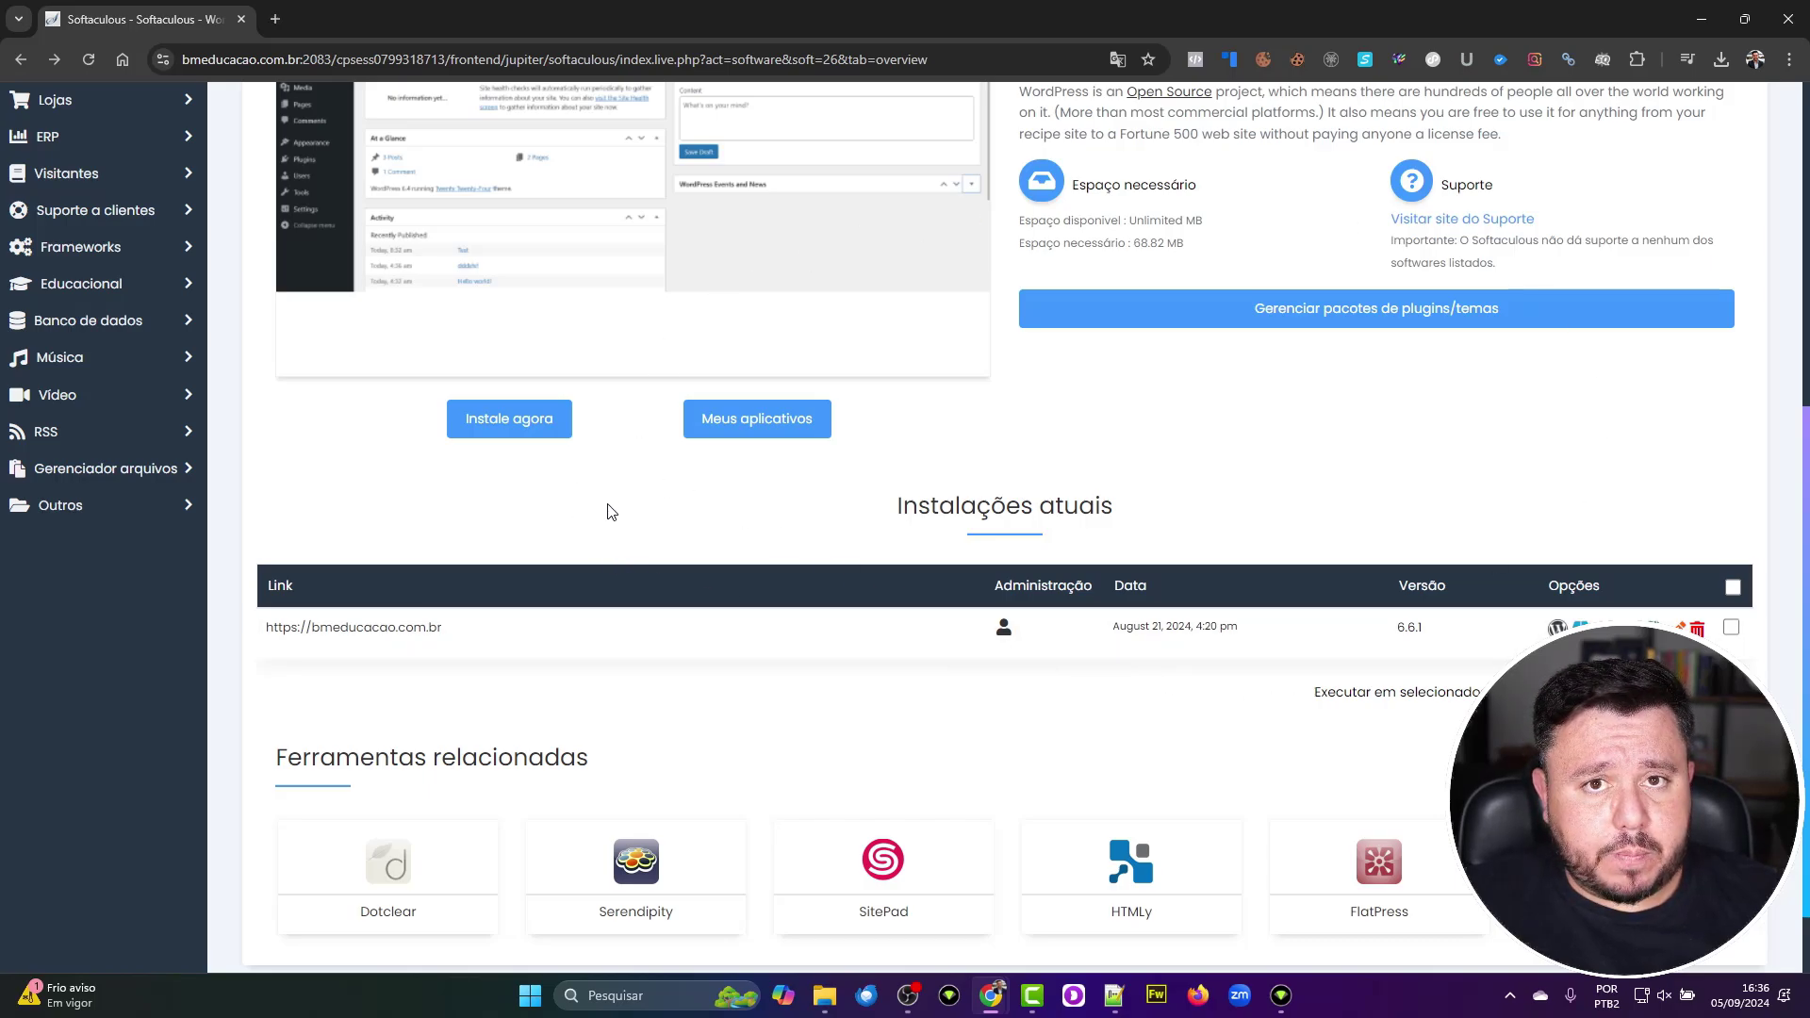
scroll(801, 615, "up", 6)
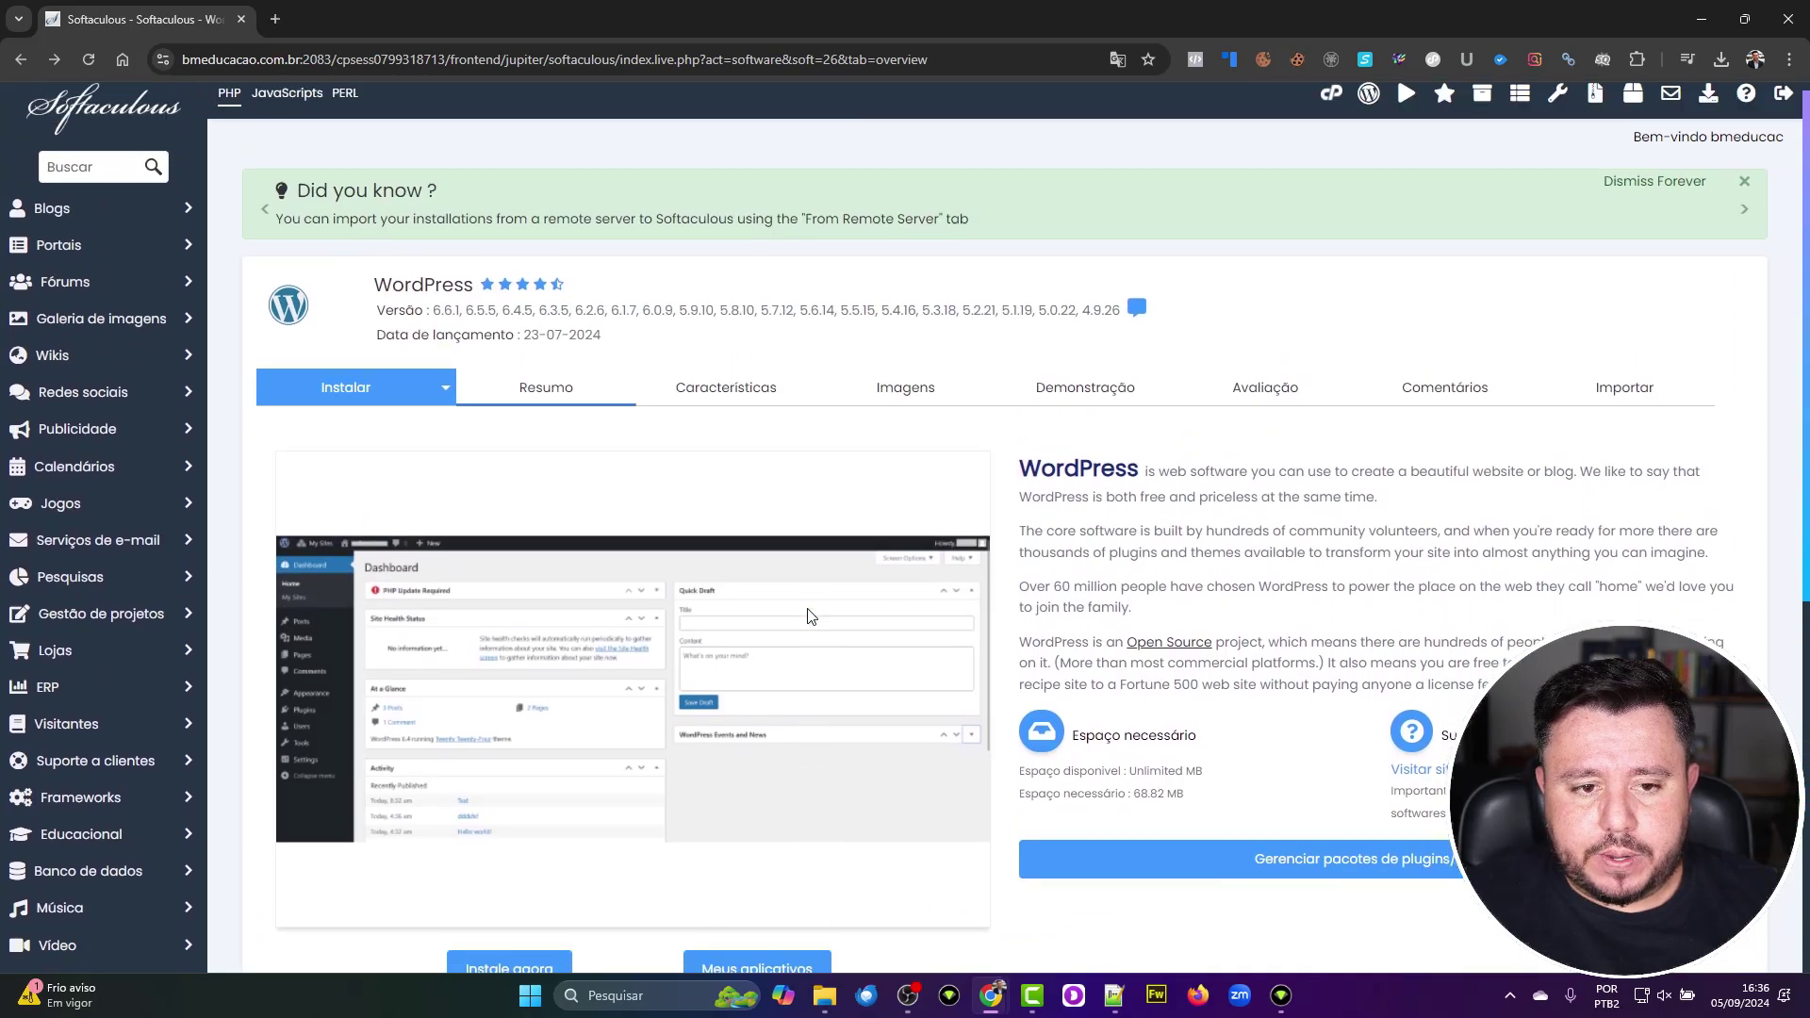
scroll(808, 615, "down", 3)
left_click(539, 724)
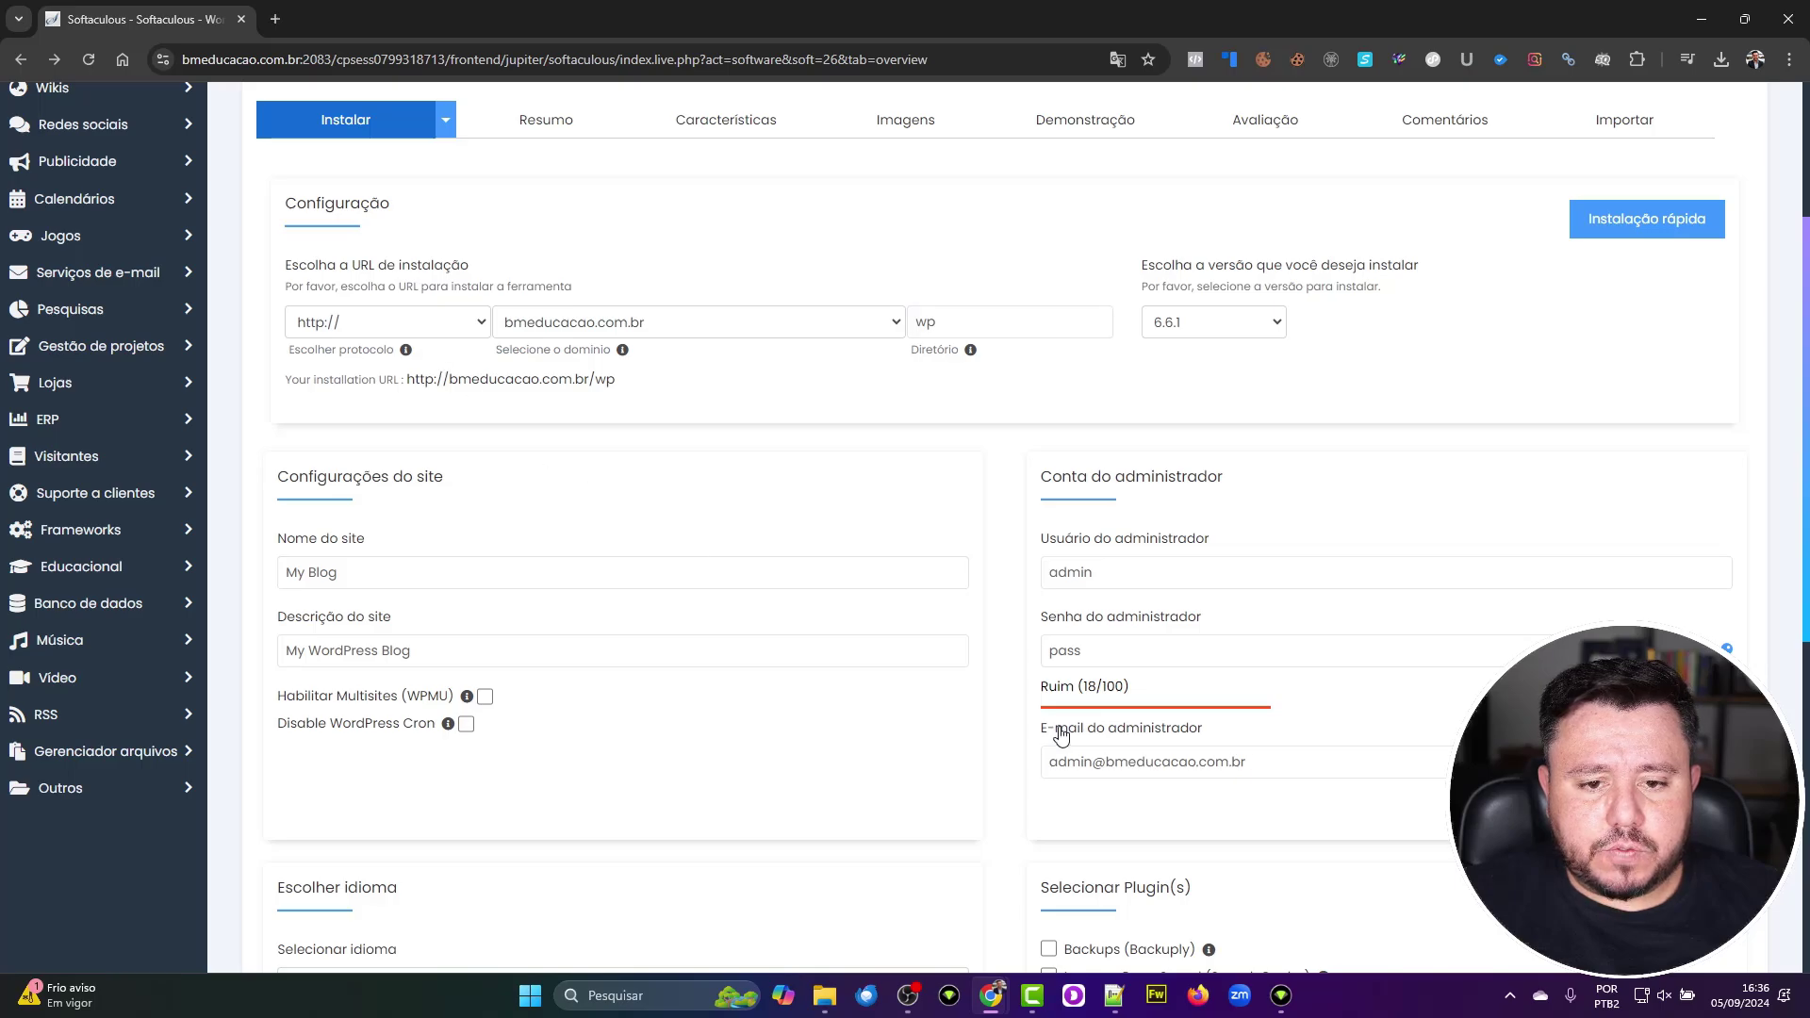
left_click(436, 330)
left_click(321, 406)
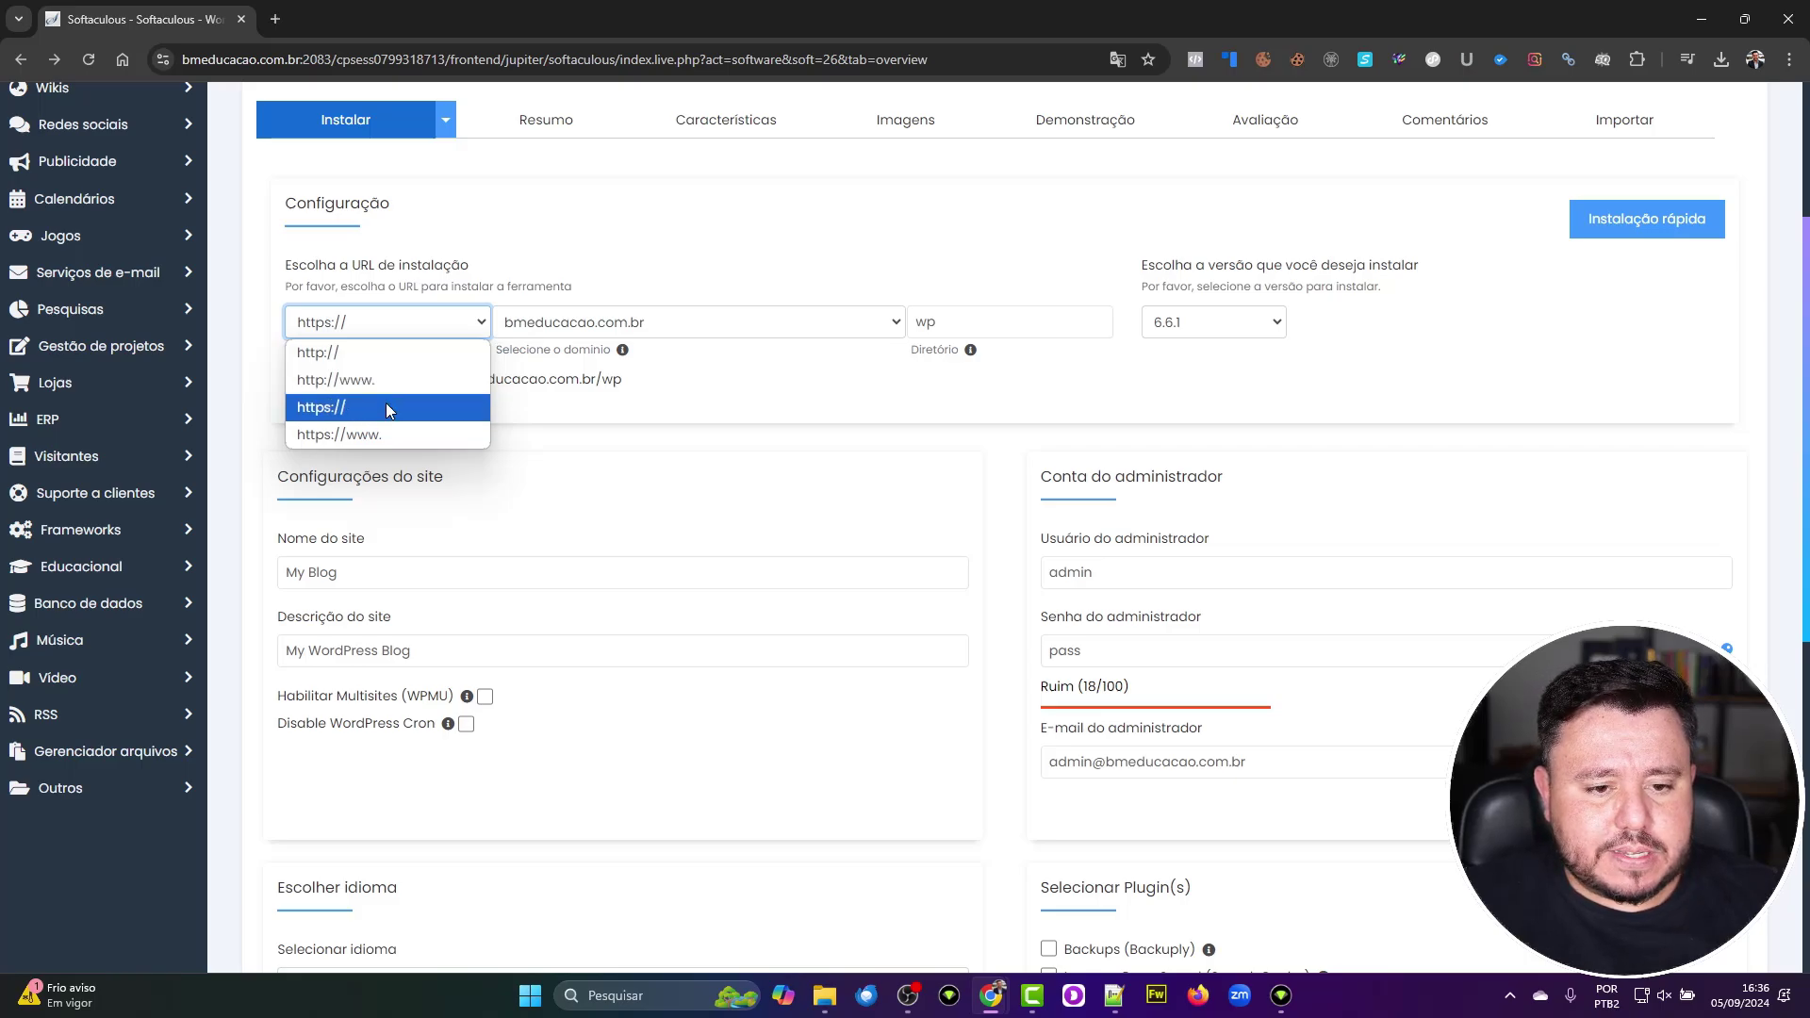
left_click(804, 410)
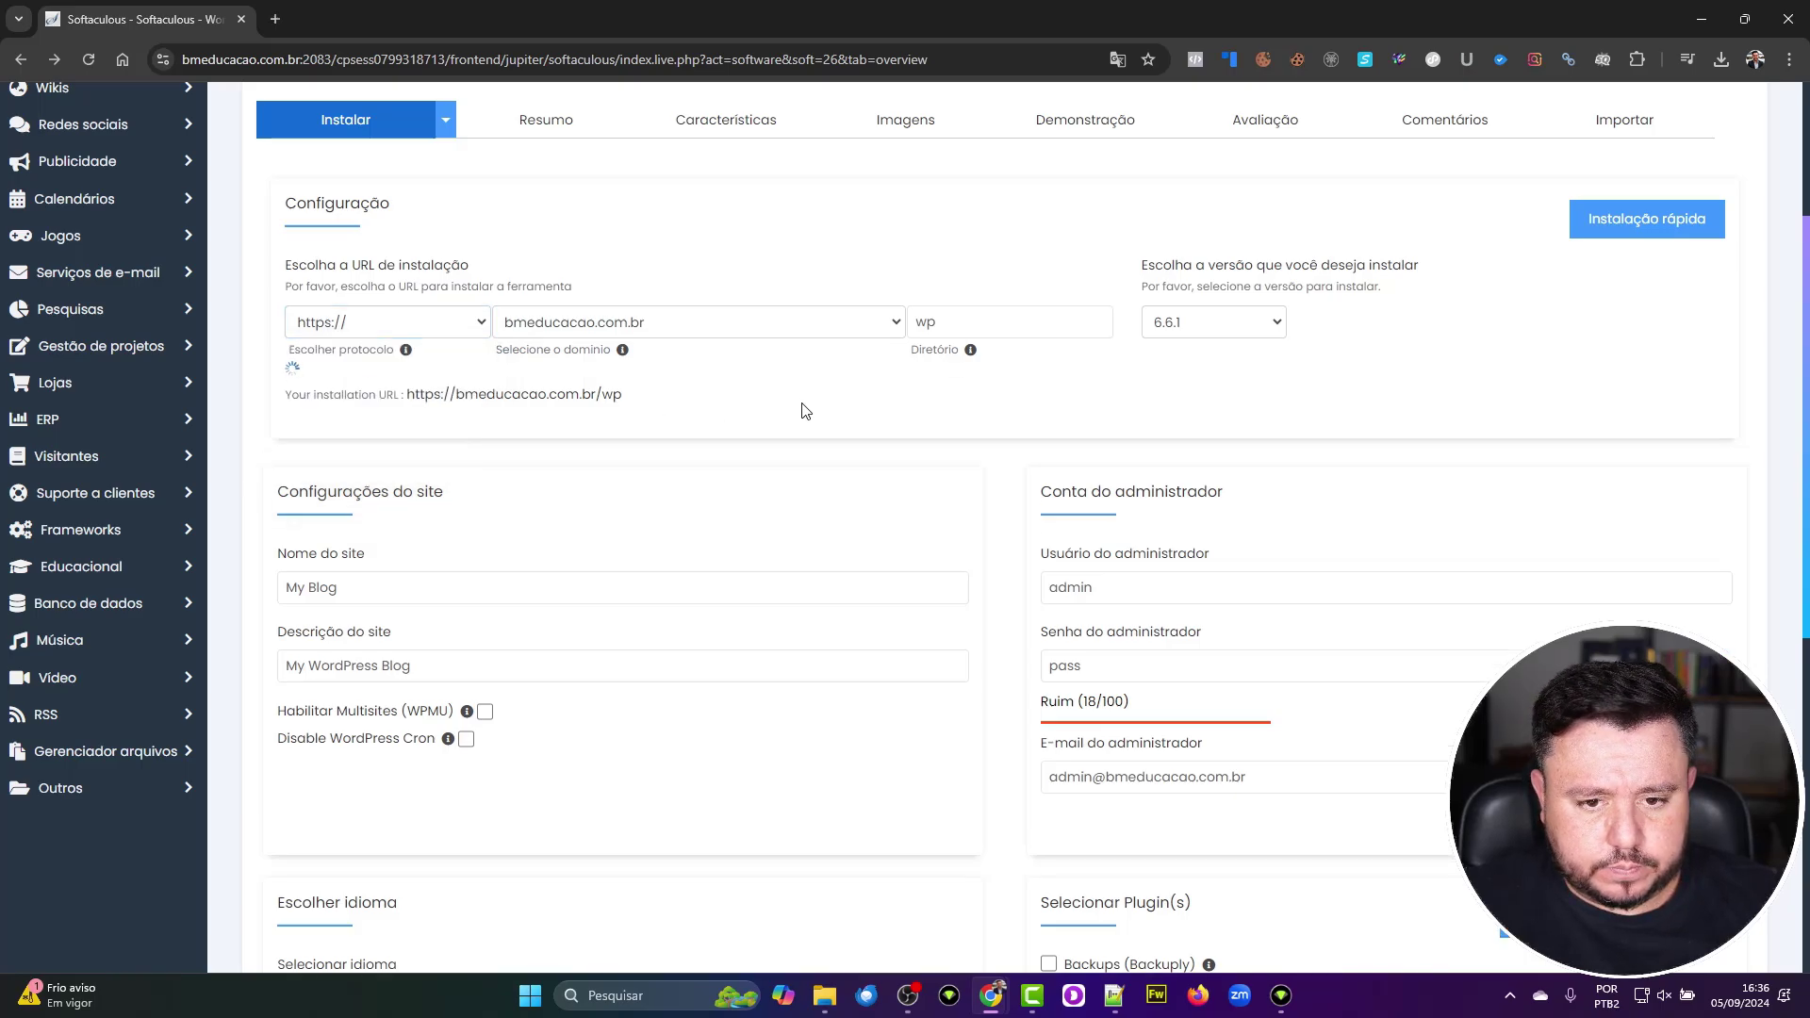
left_click(424, 323)
left_click(408, 351)
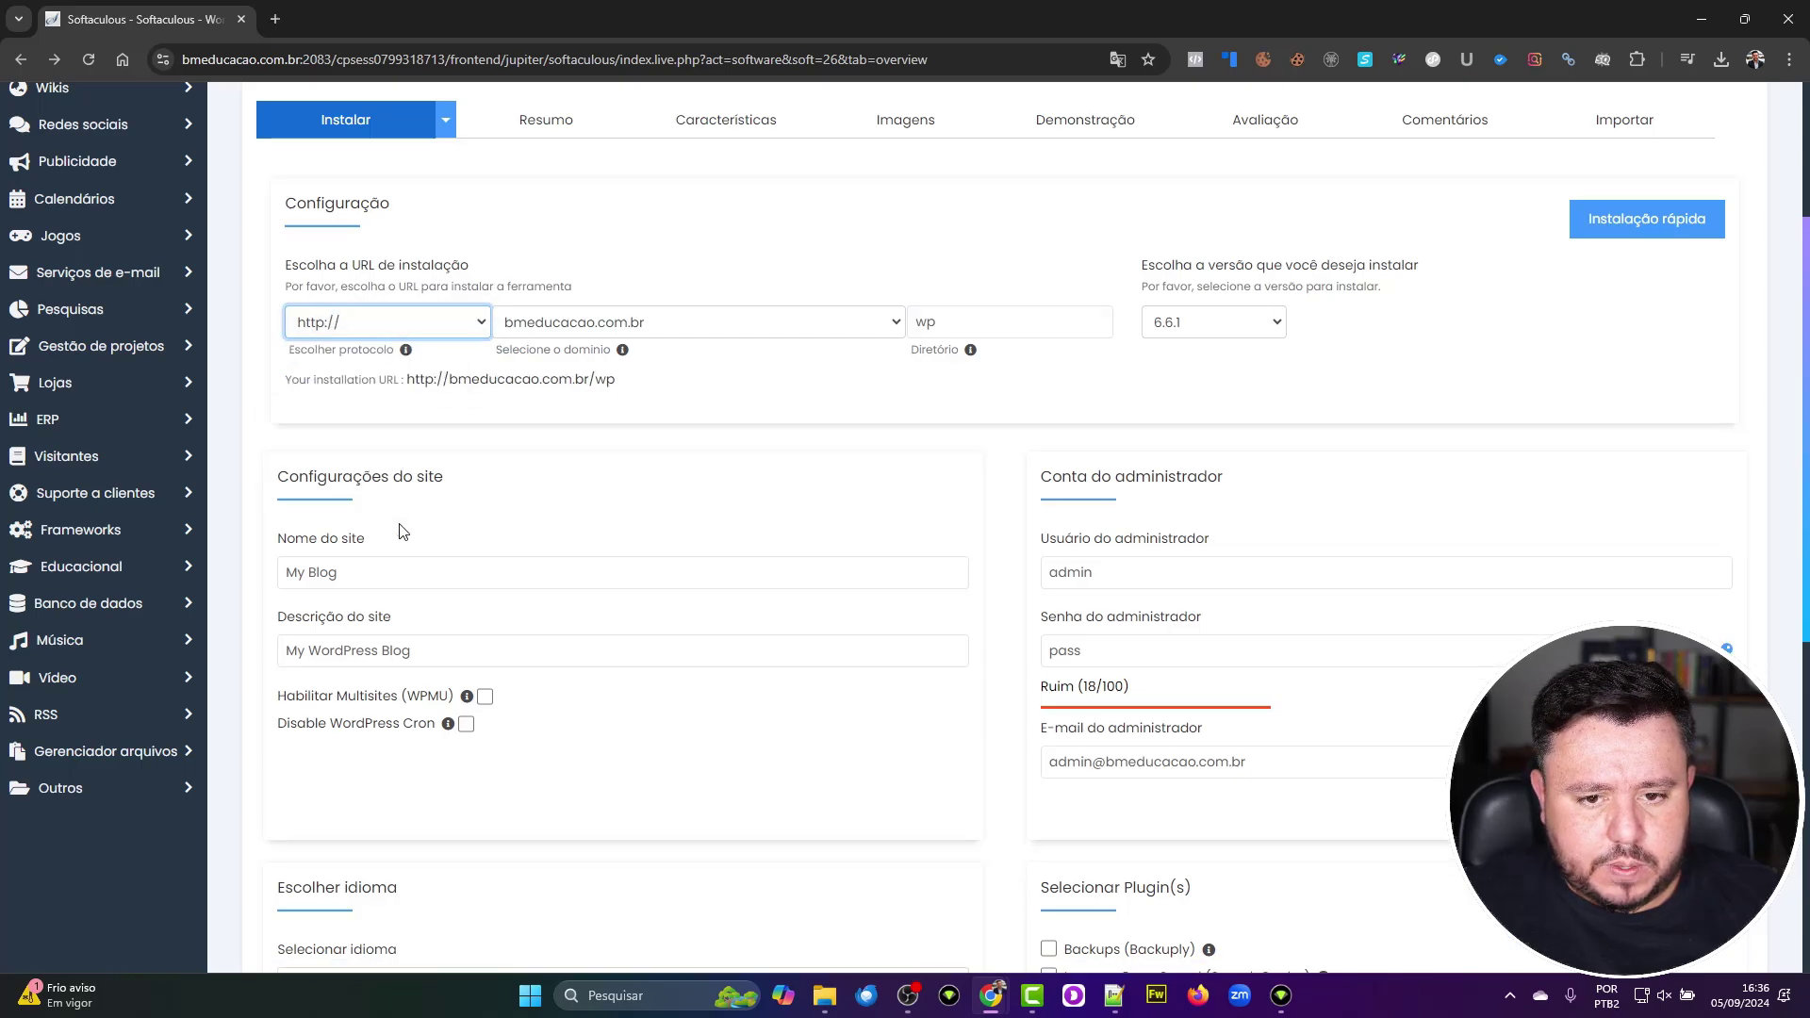
Step: Keep bmeducacao.com.br as the installation domain
left_click(624, 326)
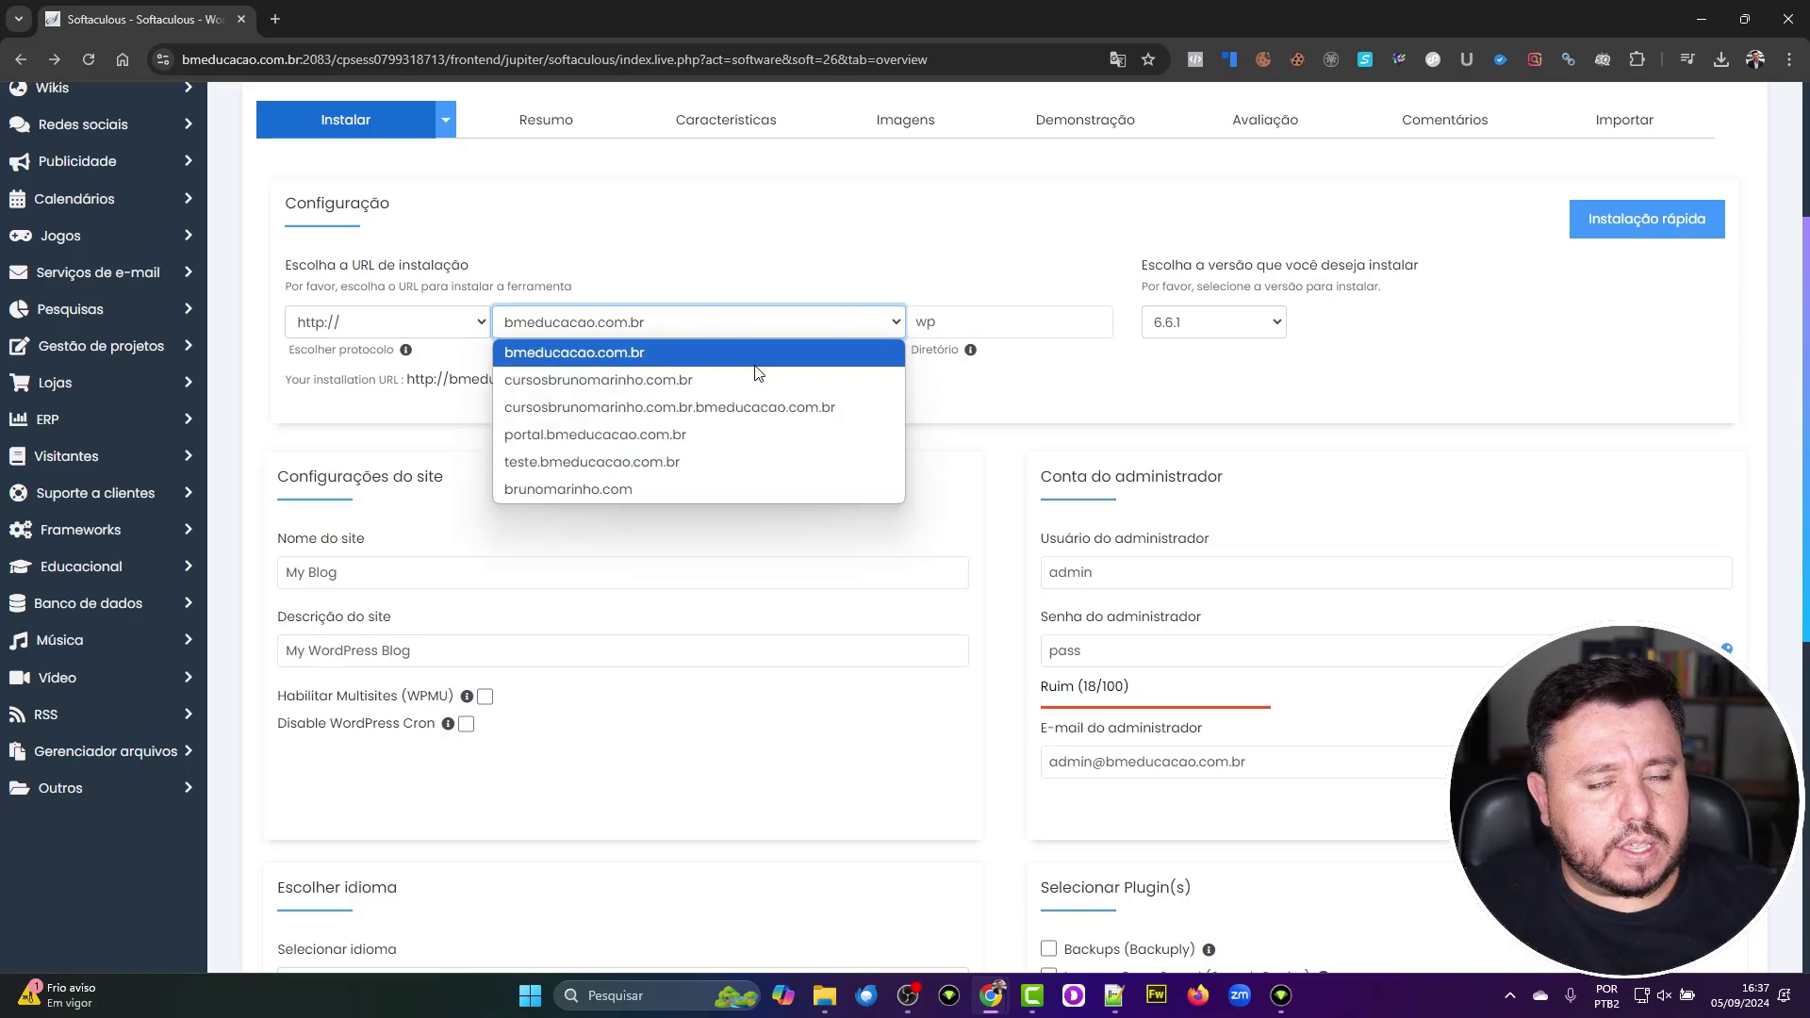
left_click(700, 357)
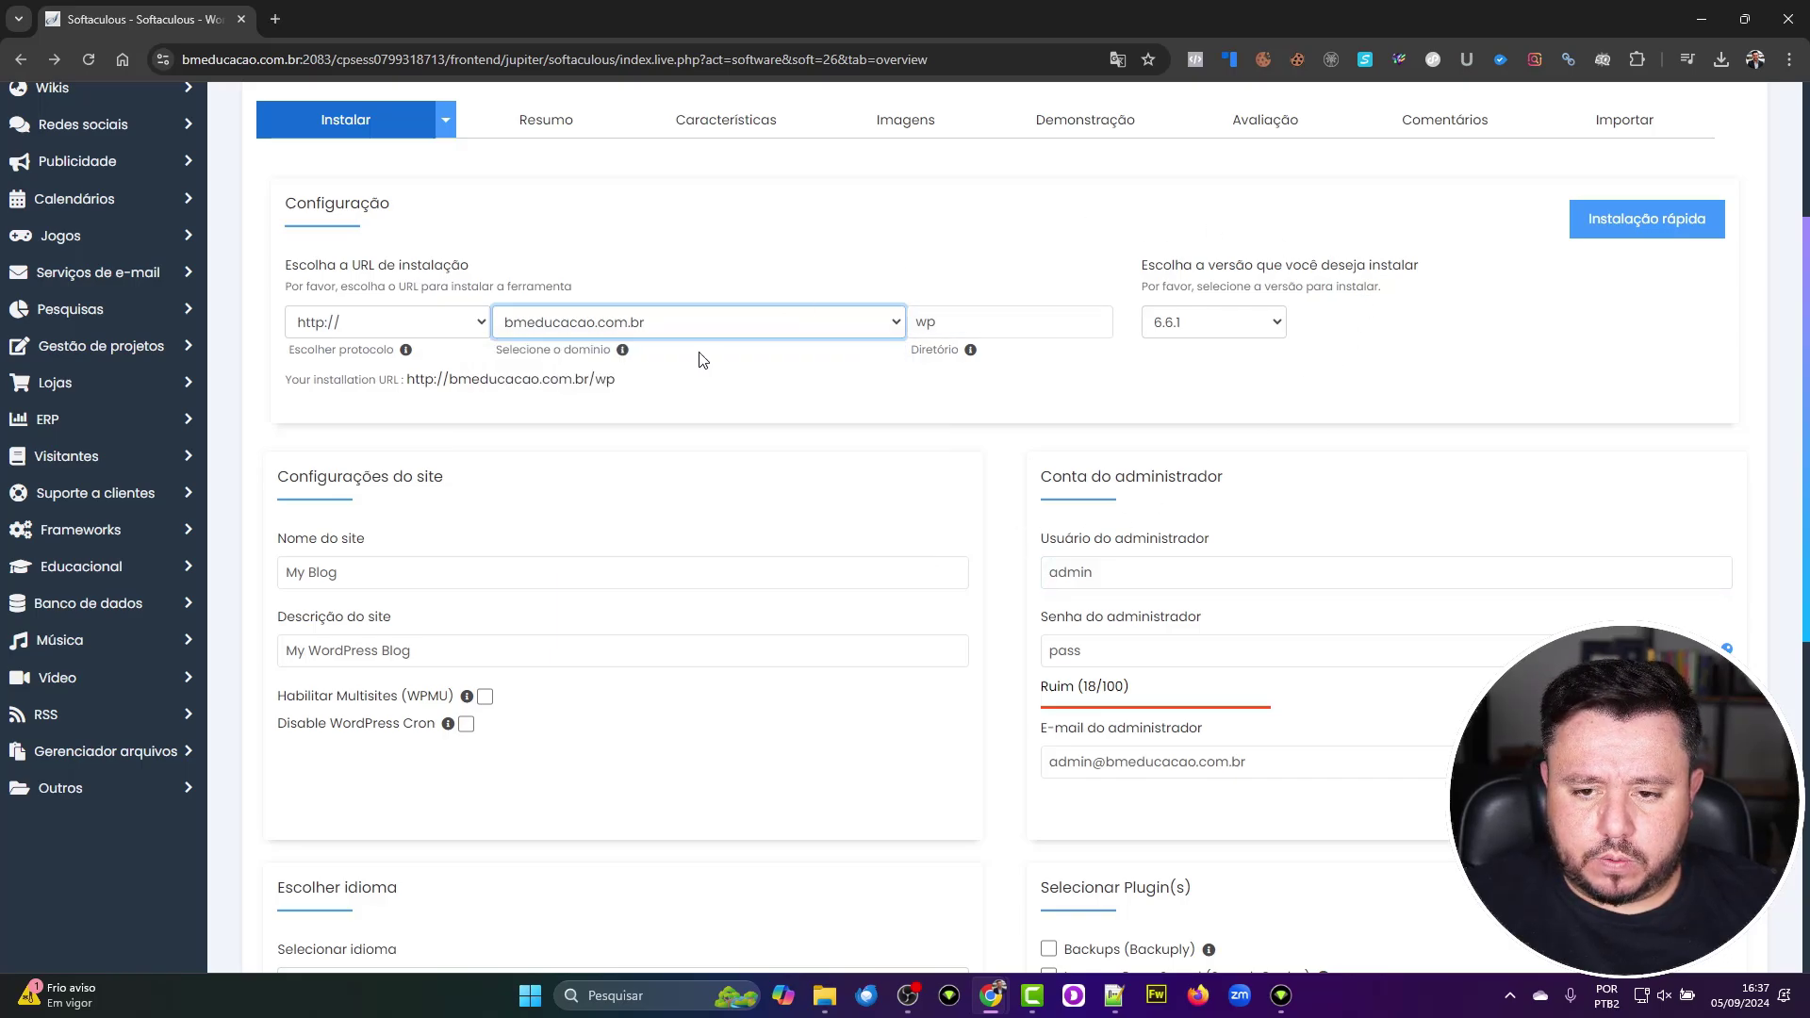
left_click(929, 321)
Step: Change the install directory from 'wp' to 'teste', keeping WordPress version 6.6.1
double_click(923, 321)
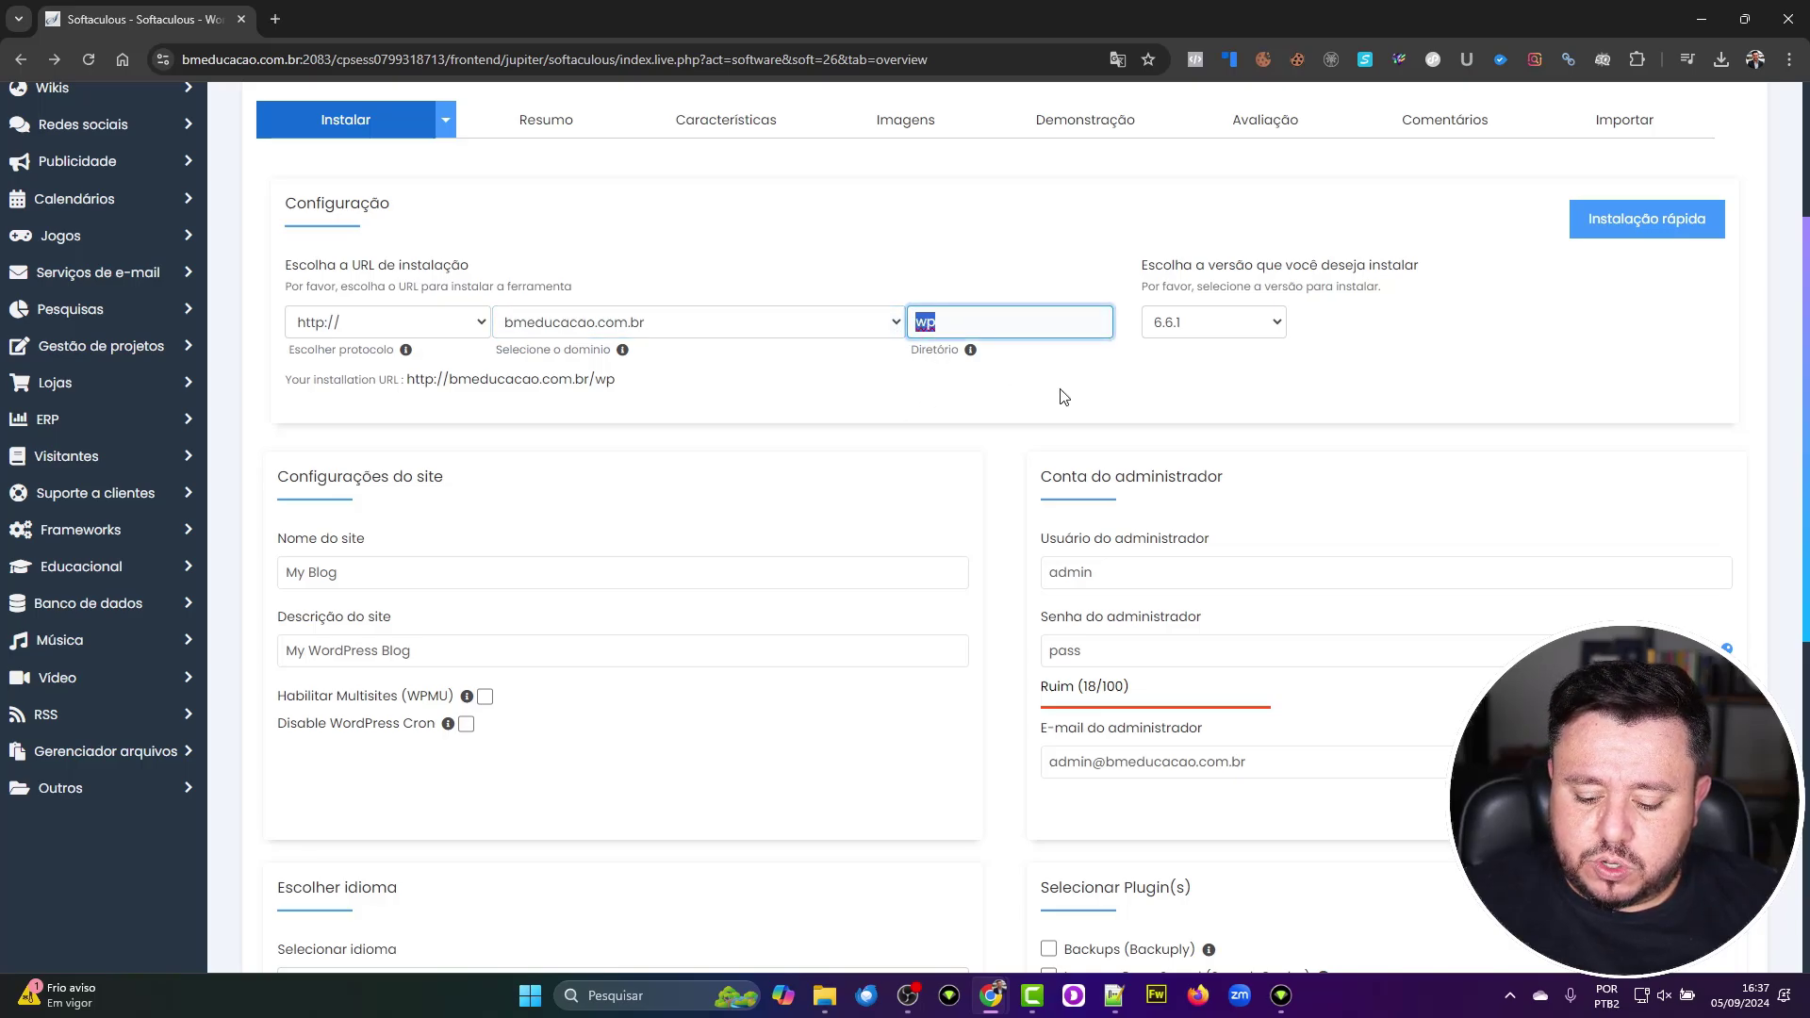
key("BackSpace")
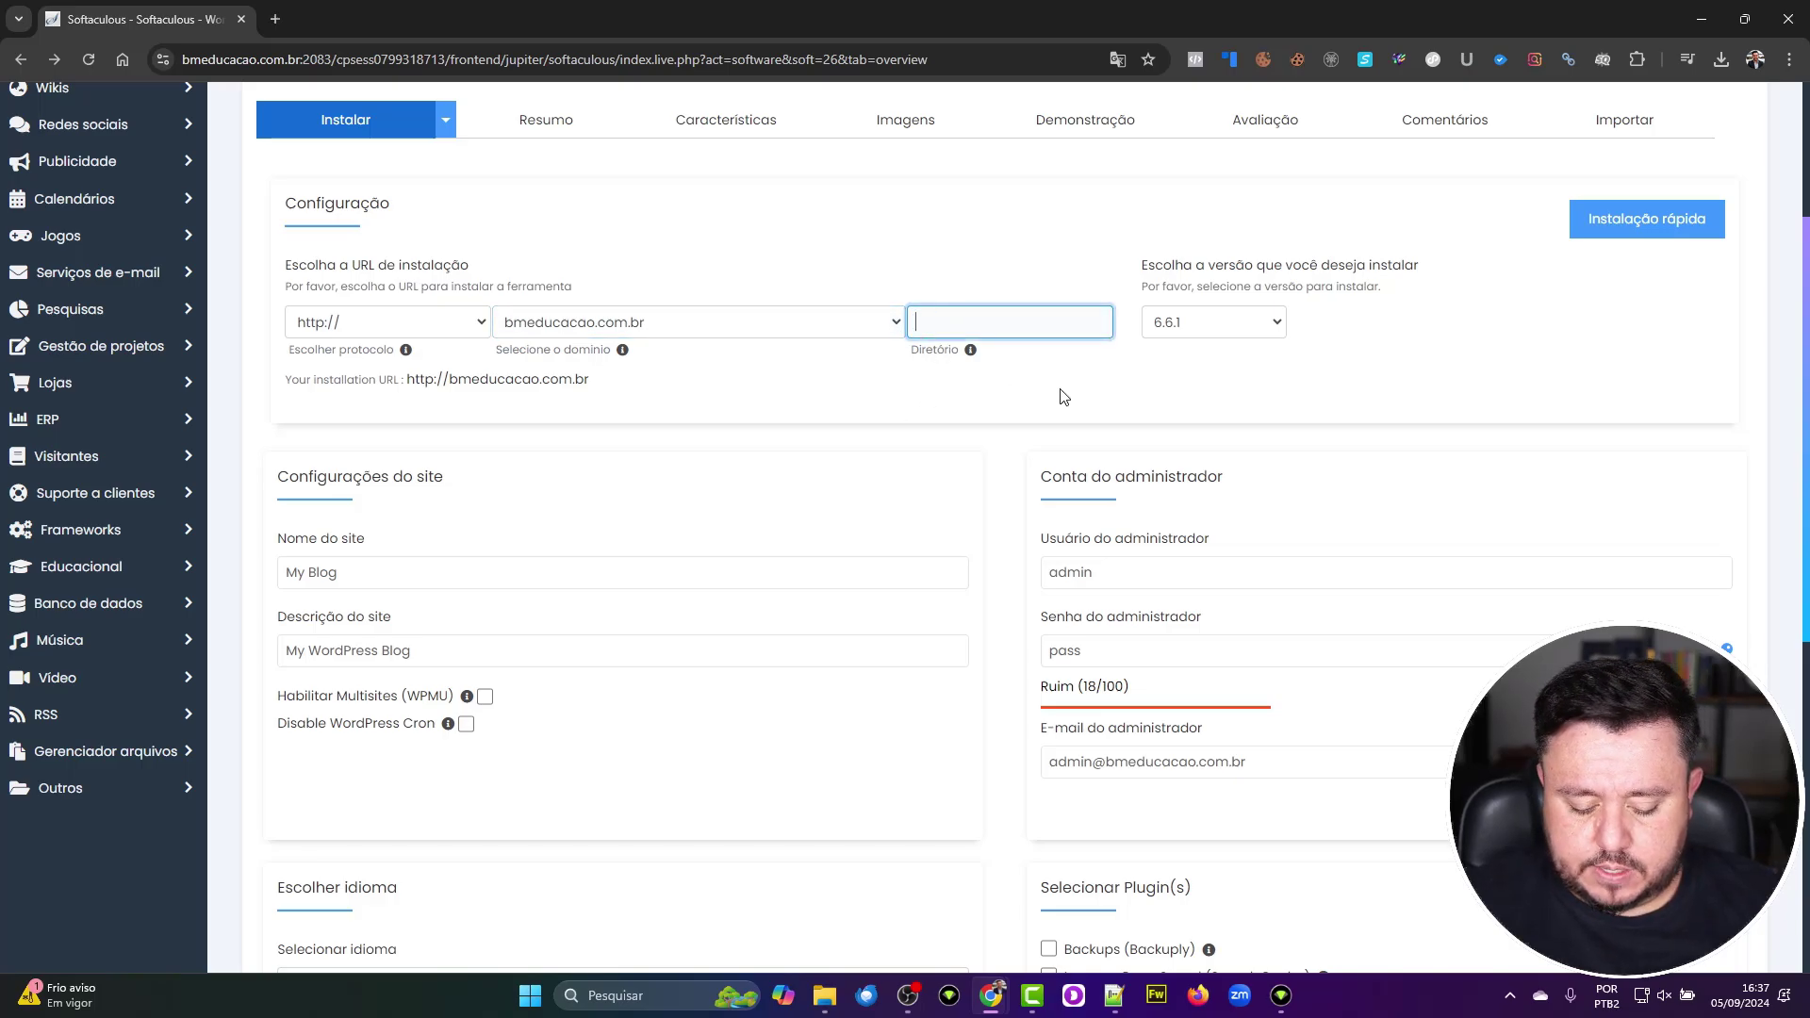
type("teste")
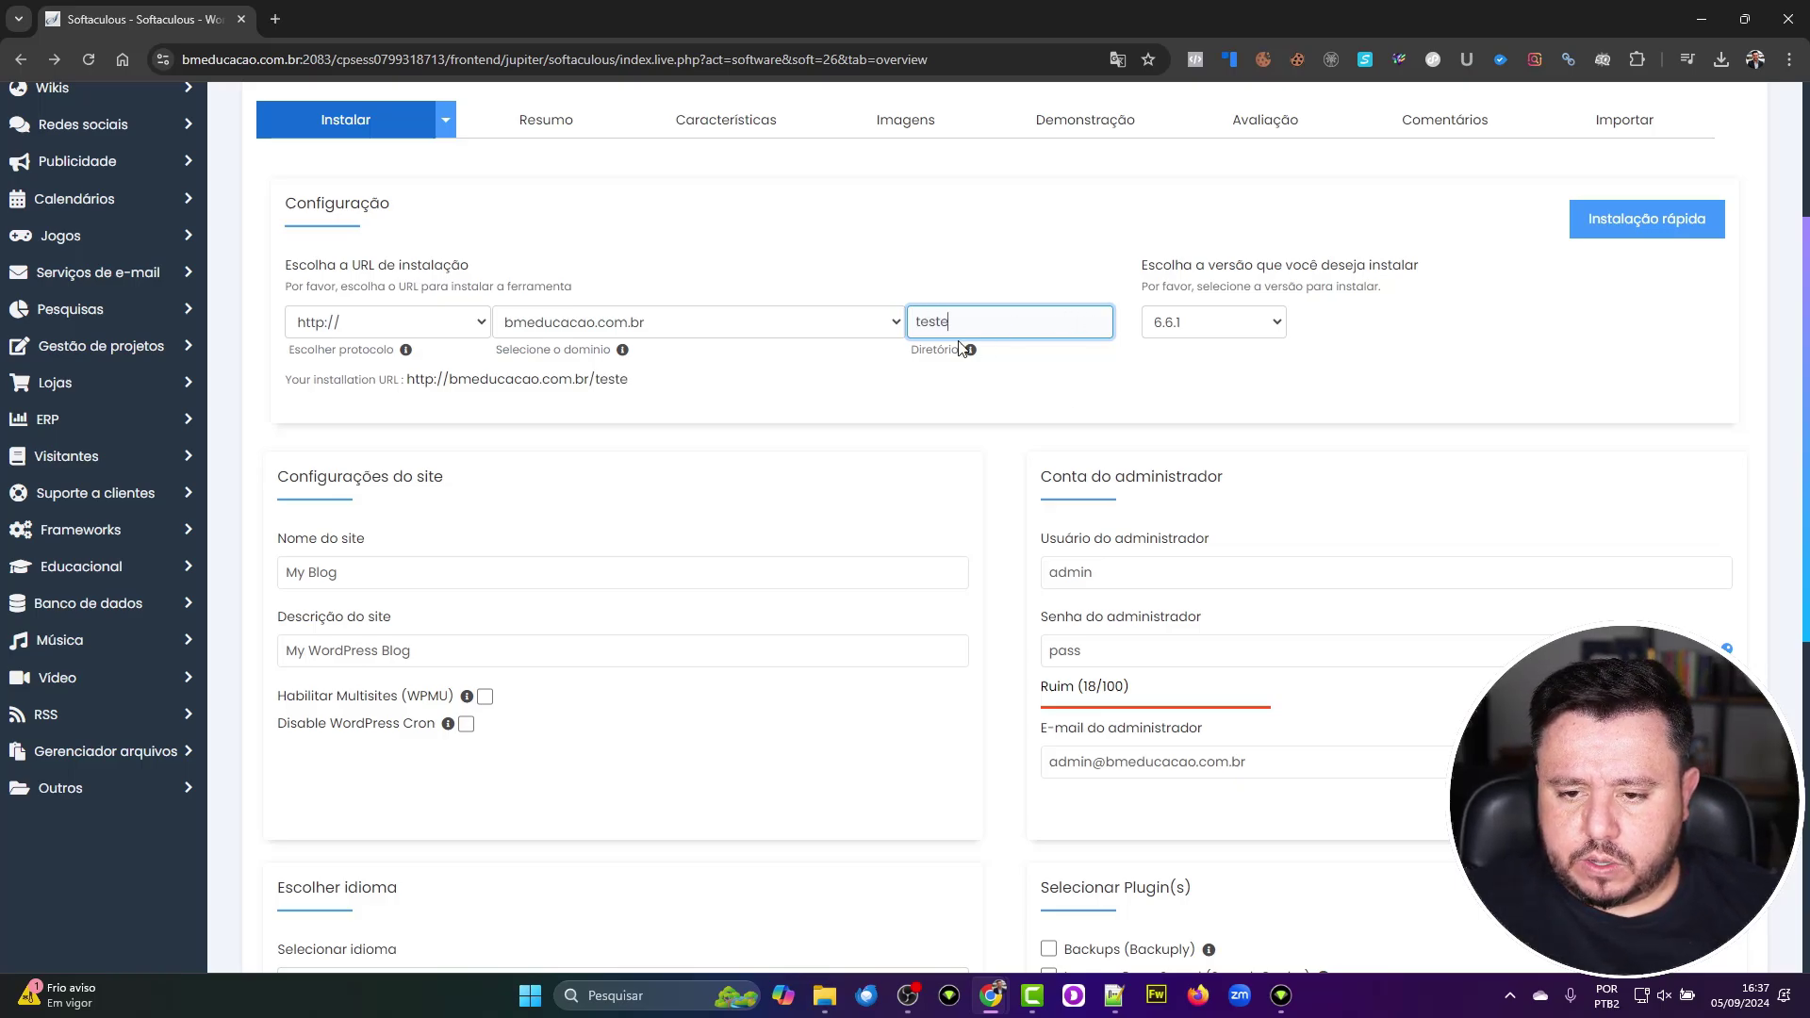
left_click(1241, 325)
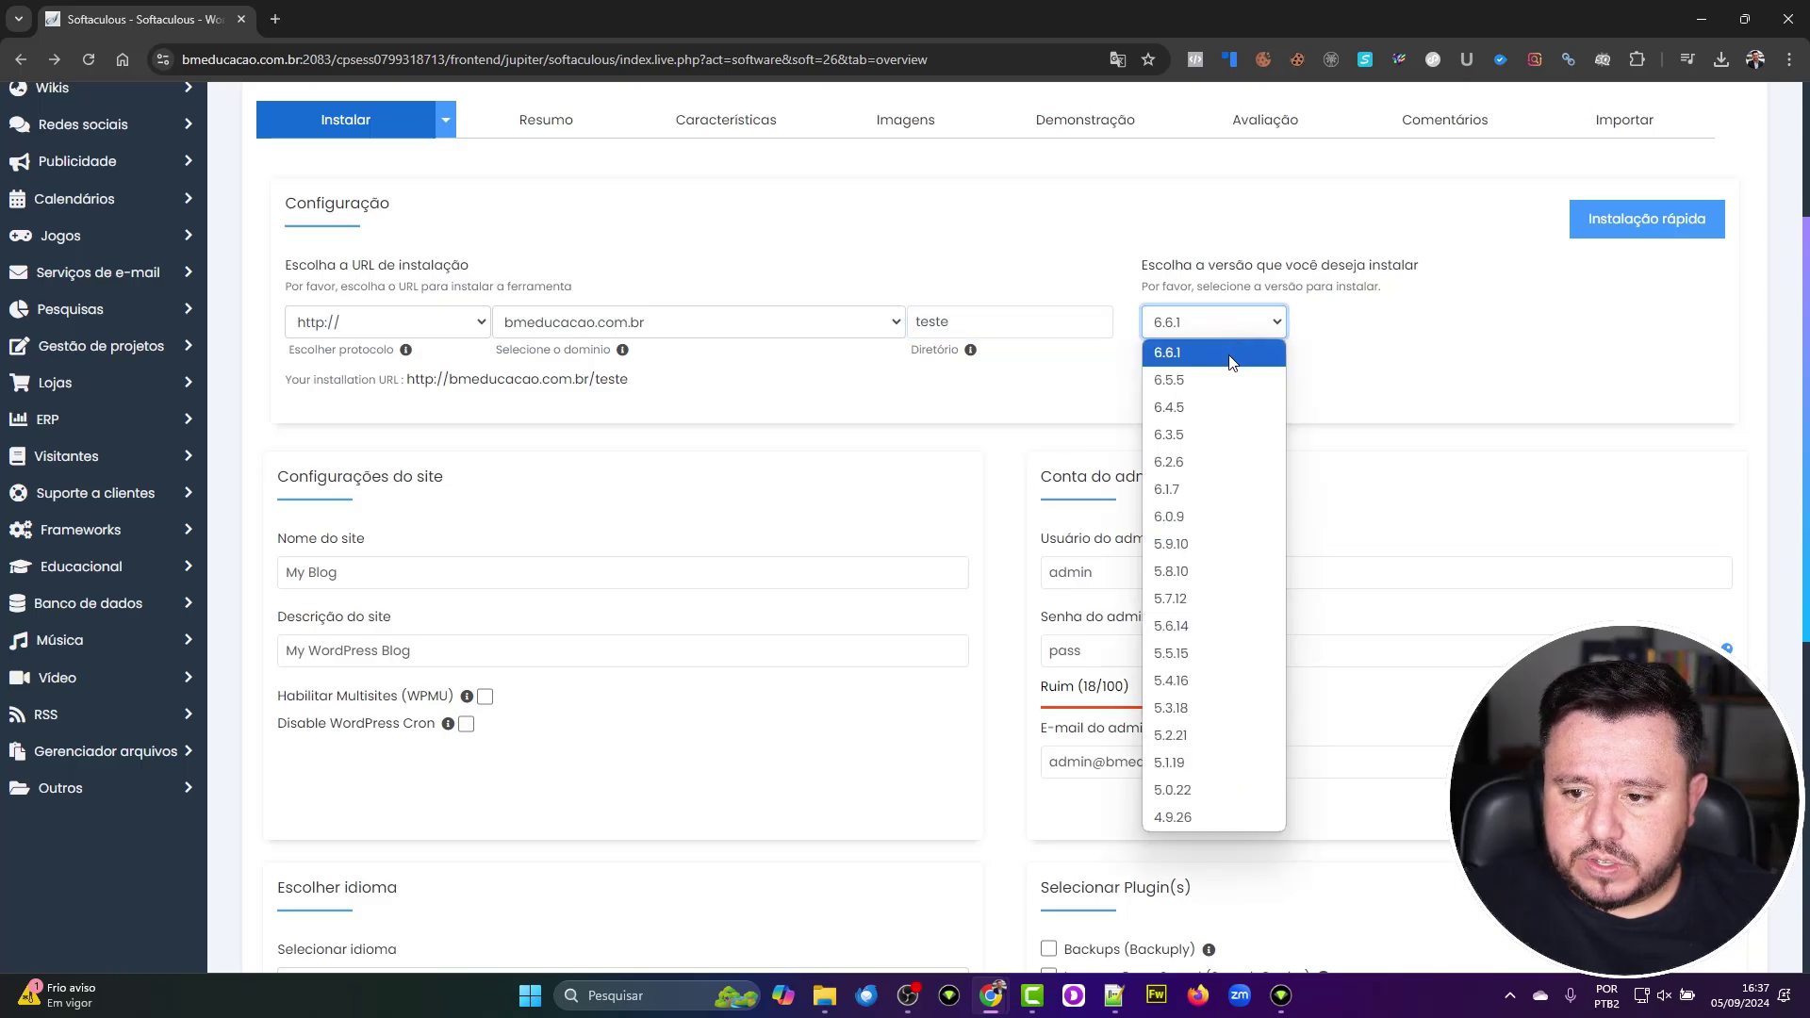
left_click(1230, 353)
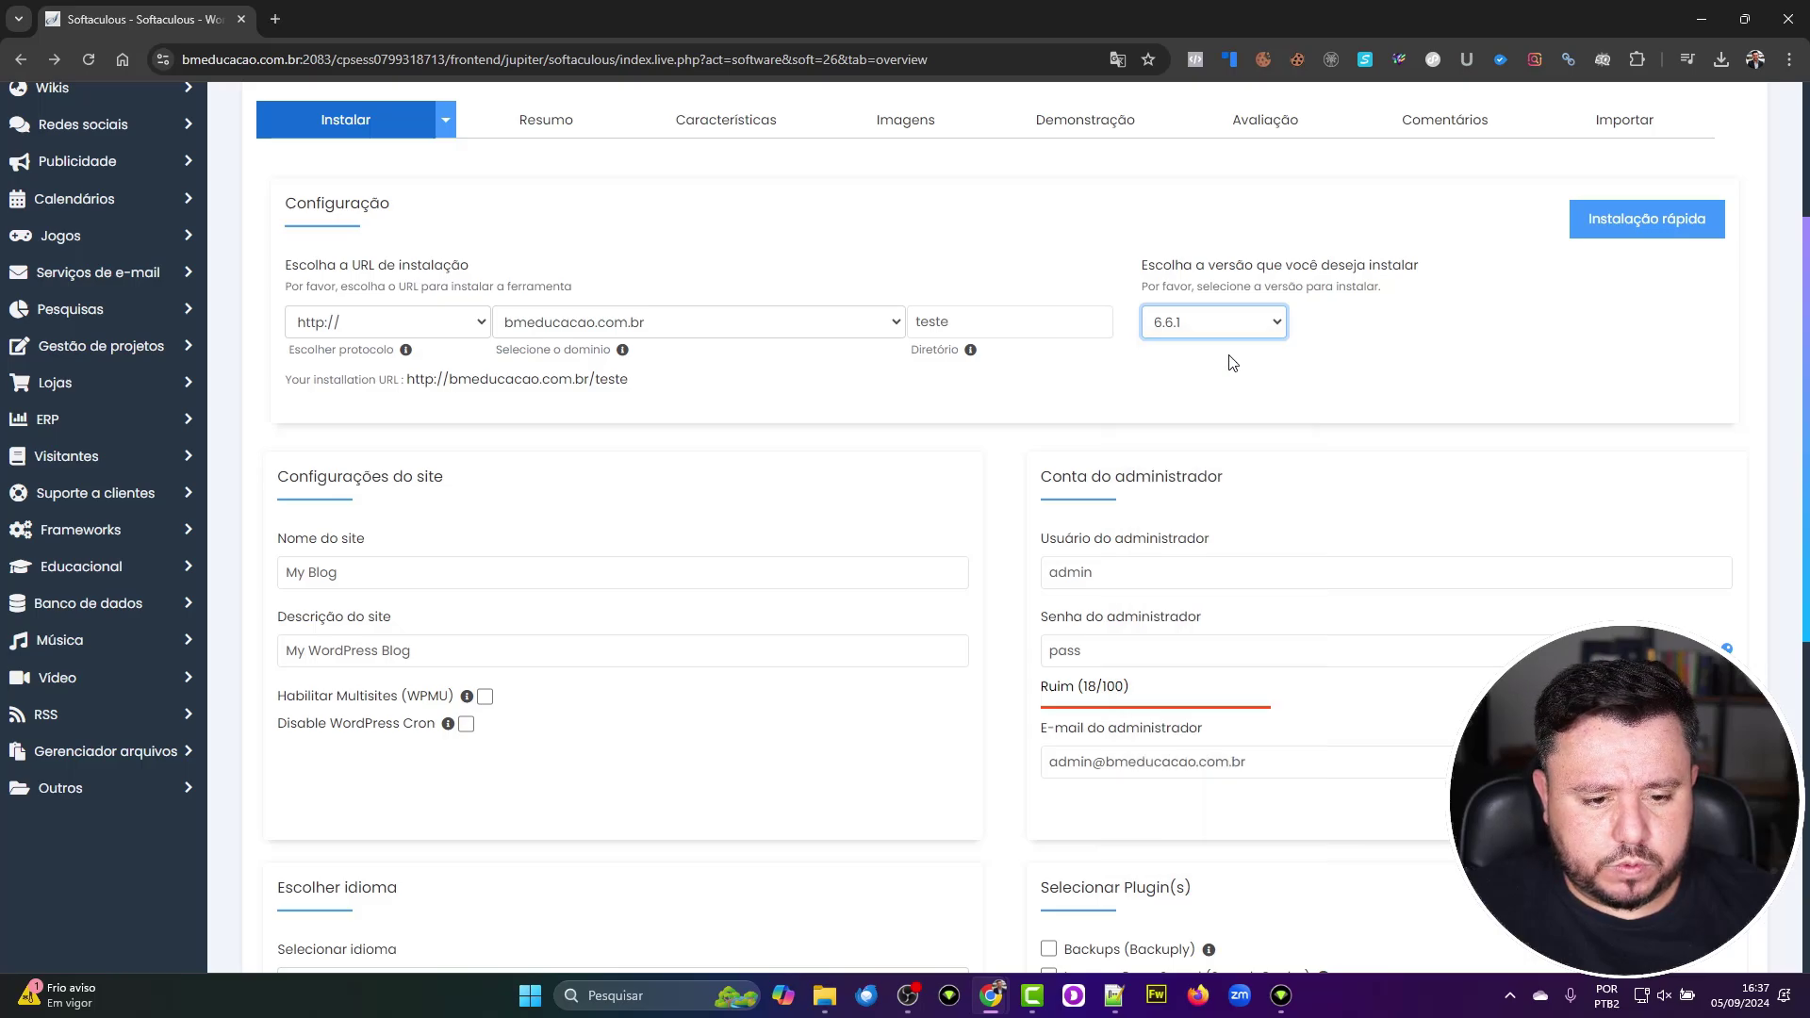
left_click(515, 566)
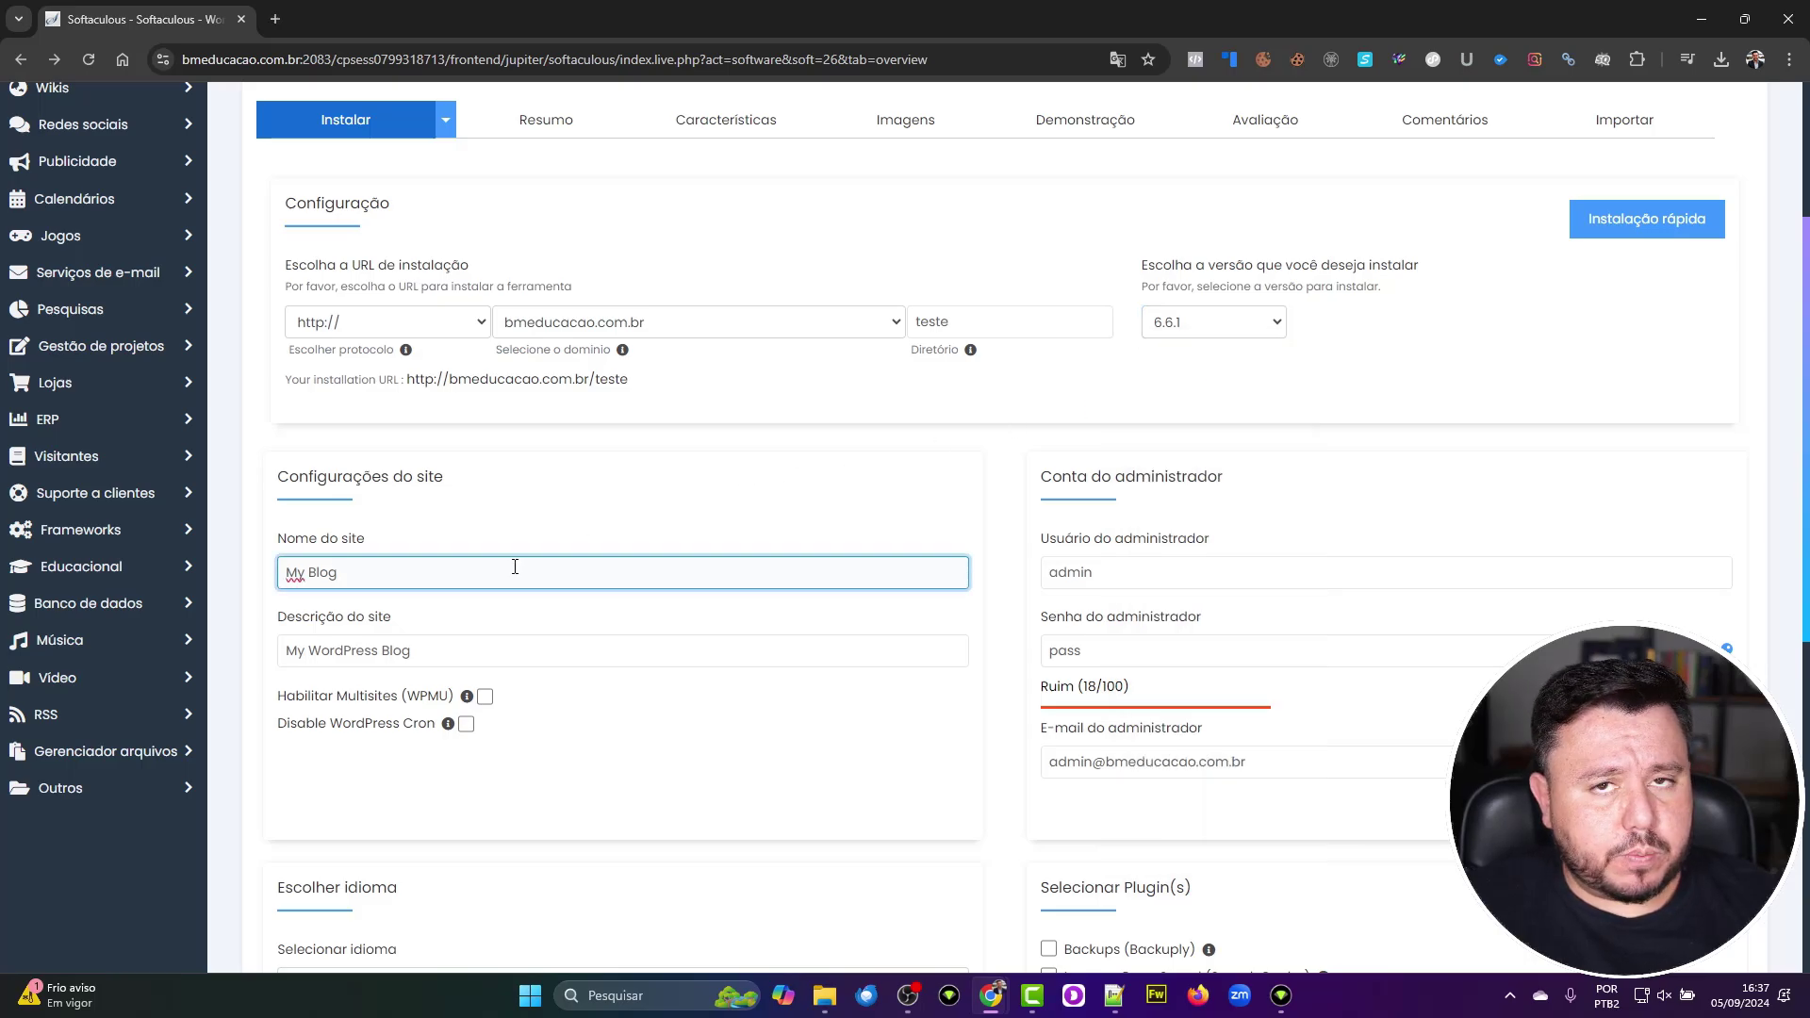
left_click(528, 648)
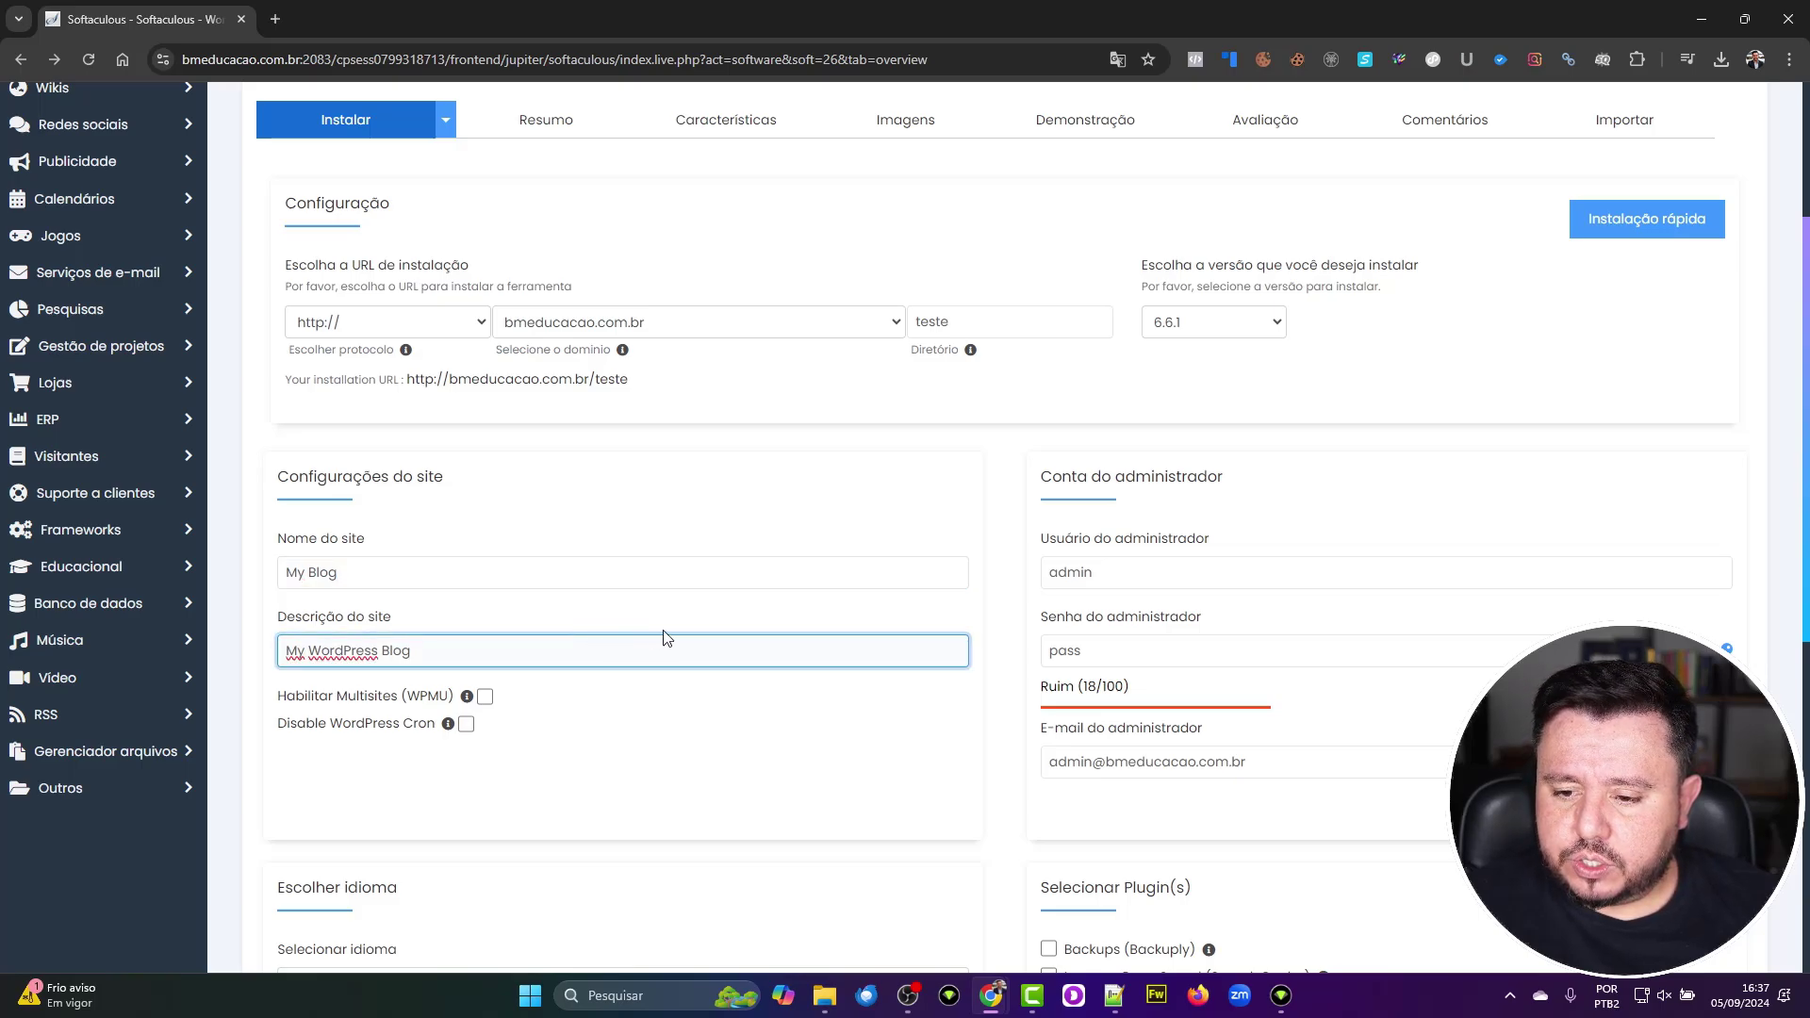
left_click(1090, 573)
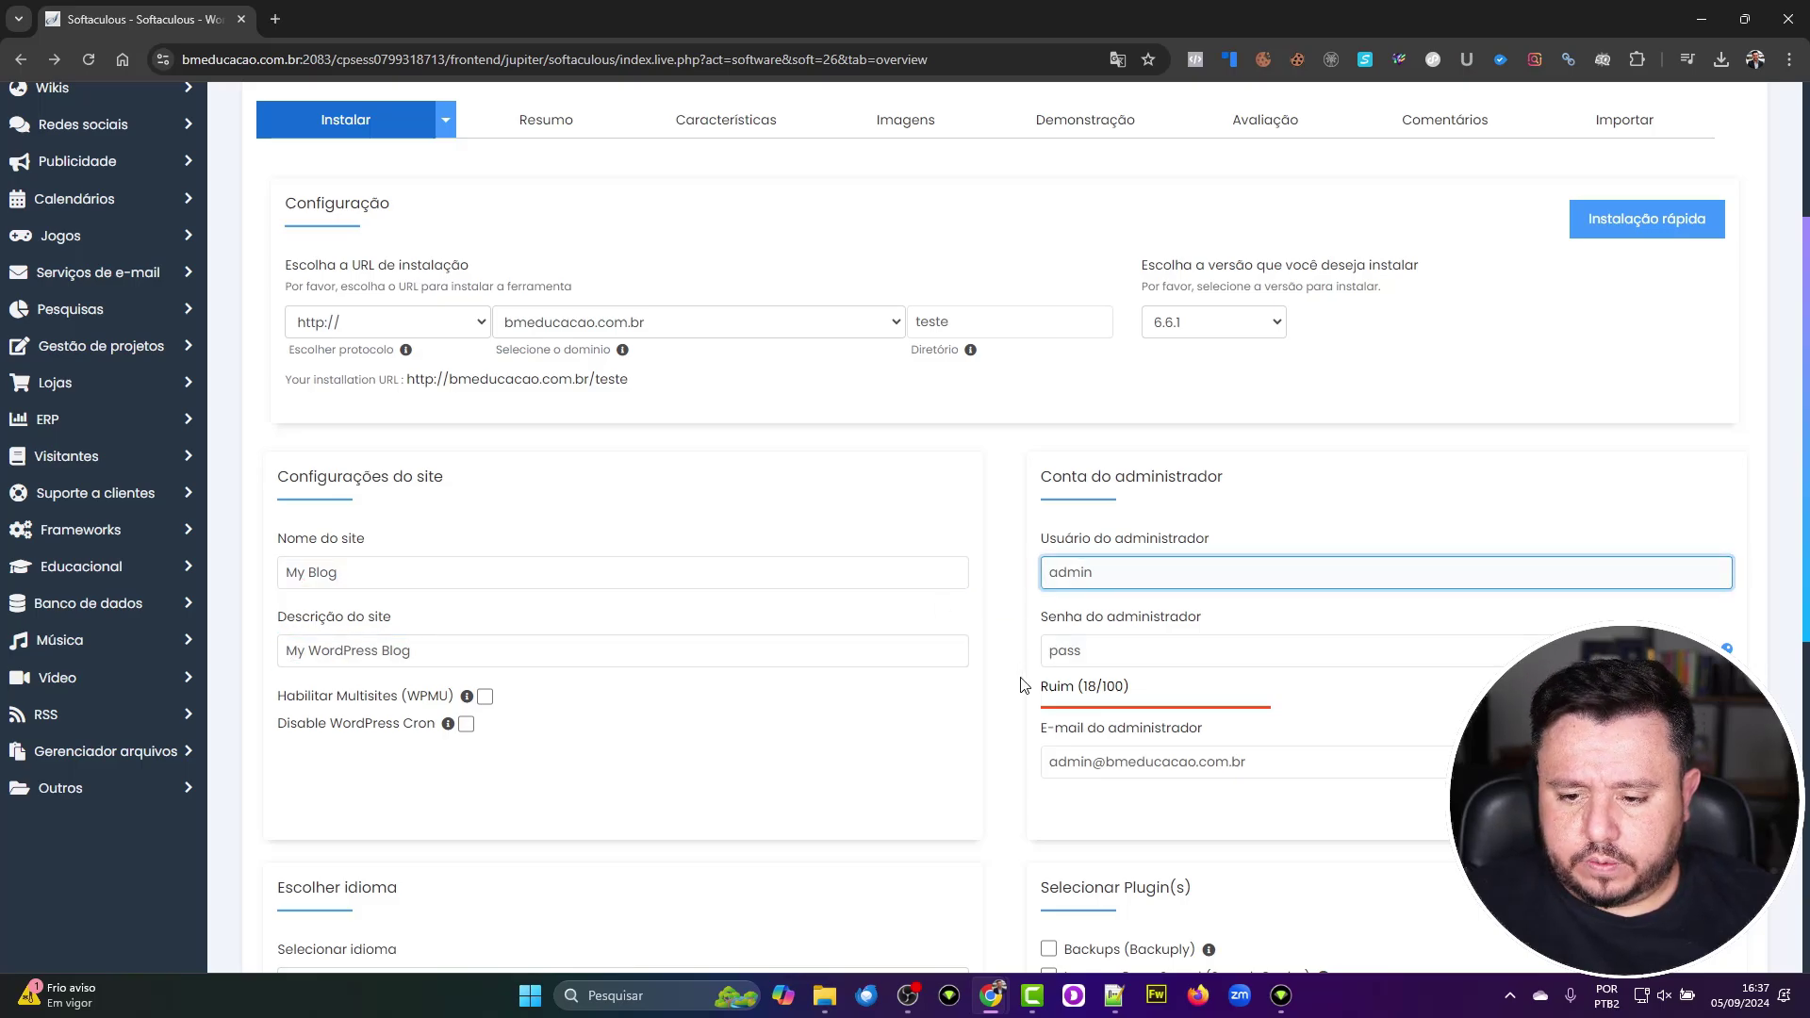
Step: Replace the default administrator password with a new numeric one, keeping username admin
left_click(1115, 651)
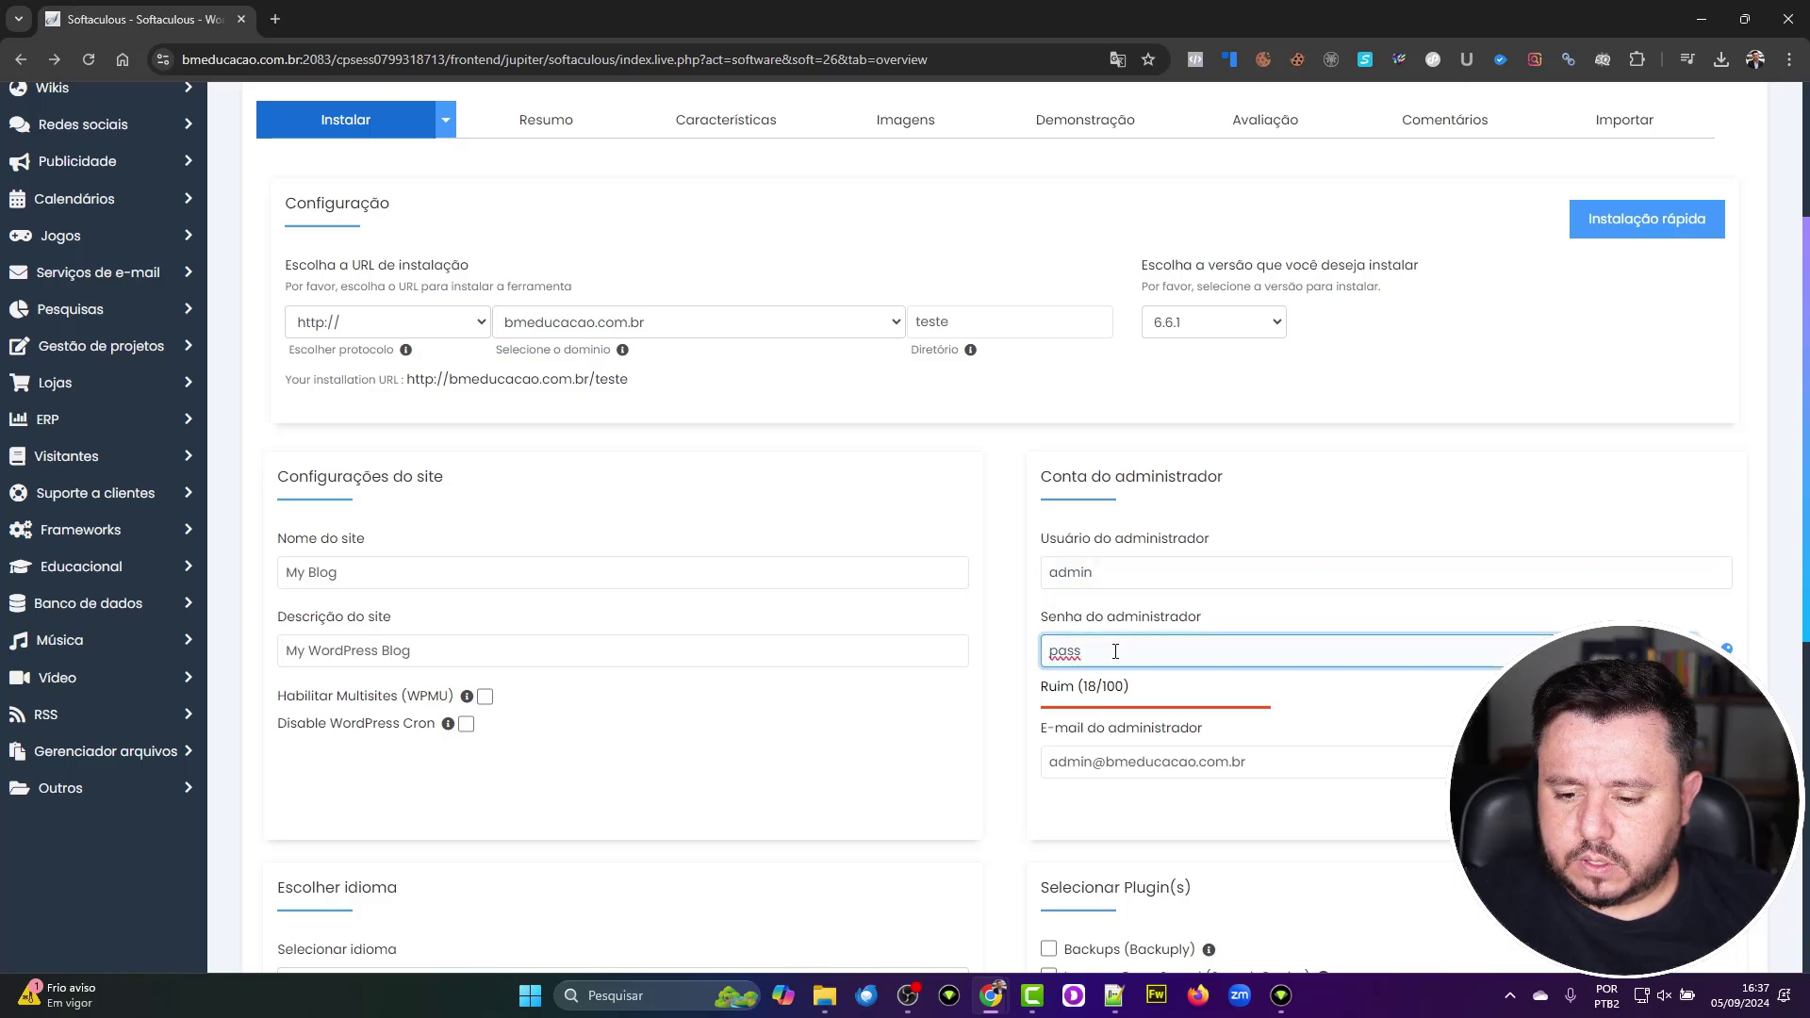
key("BackSpace")
key("BackSpace")
key("BackSpace")
key("BackSpace")
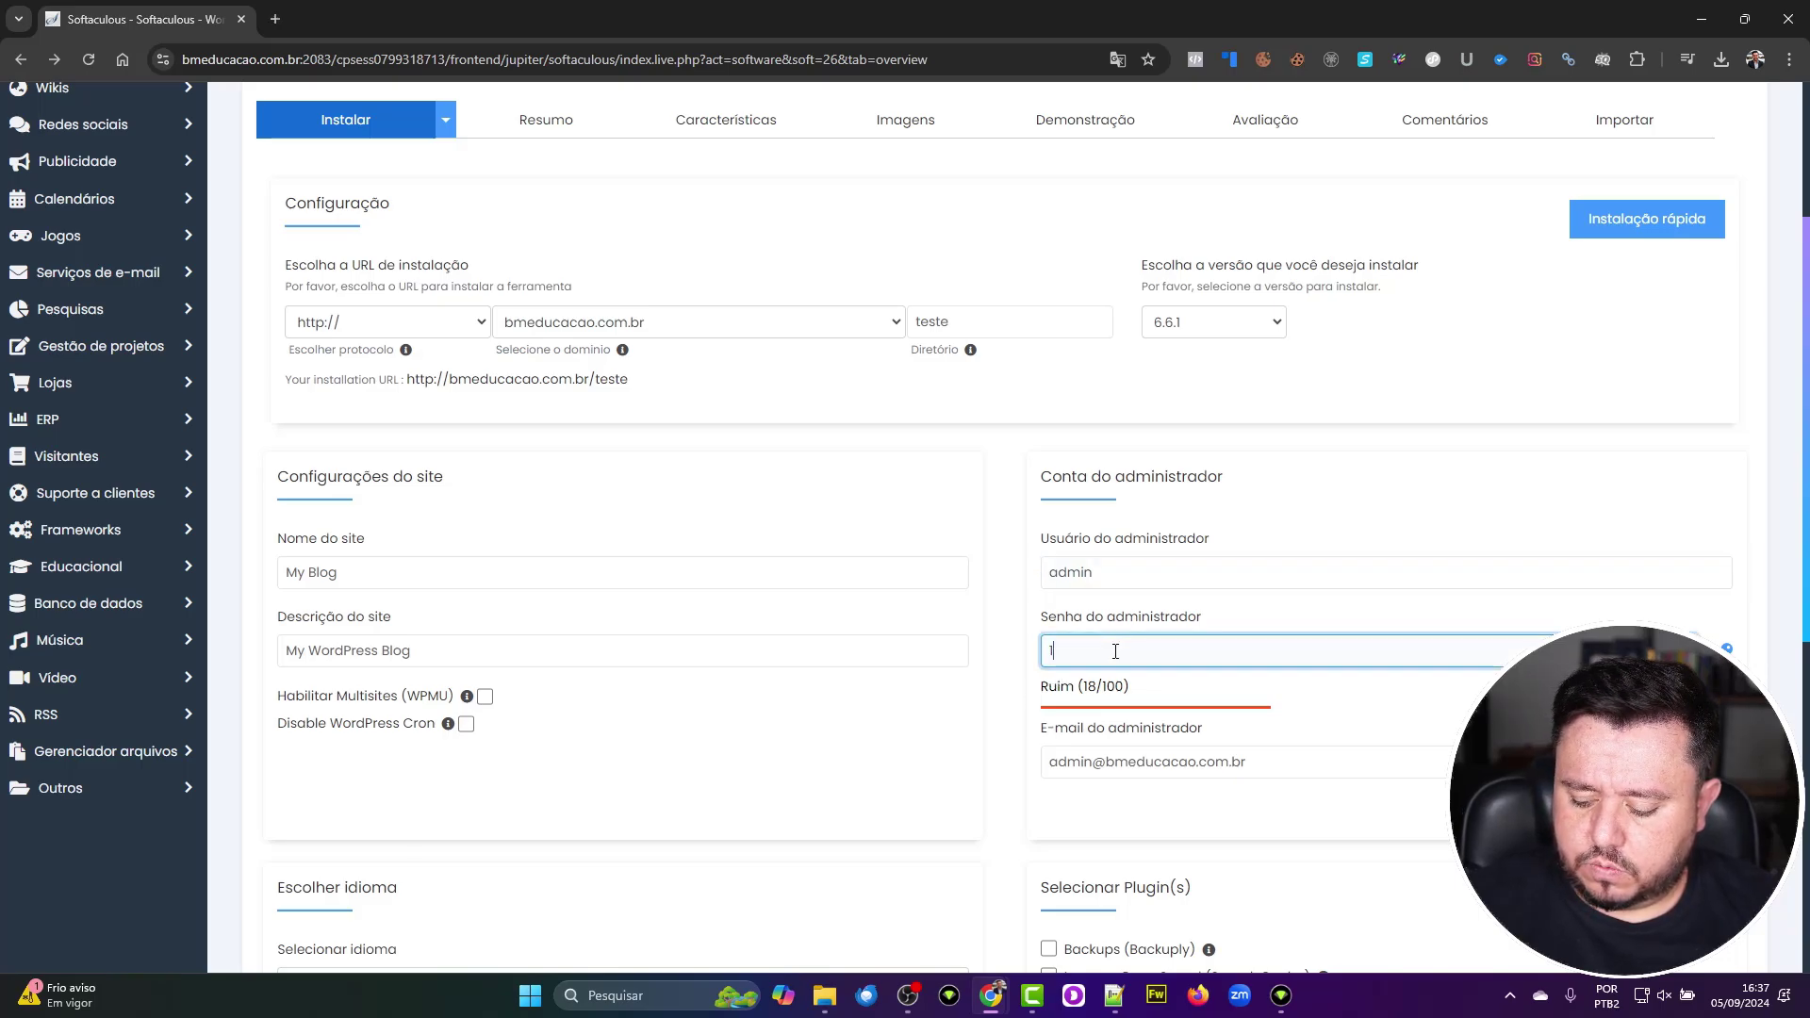
type("123456")
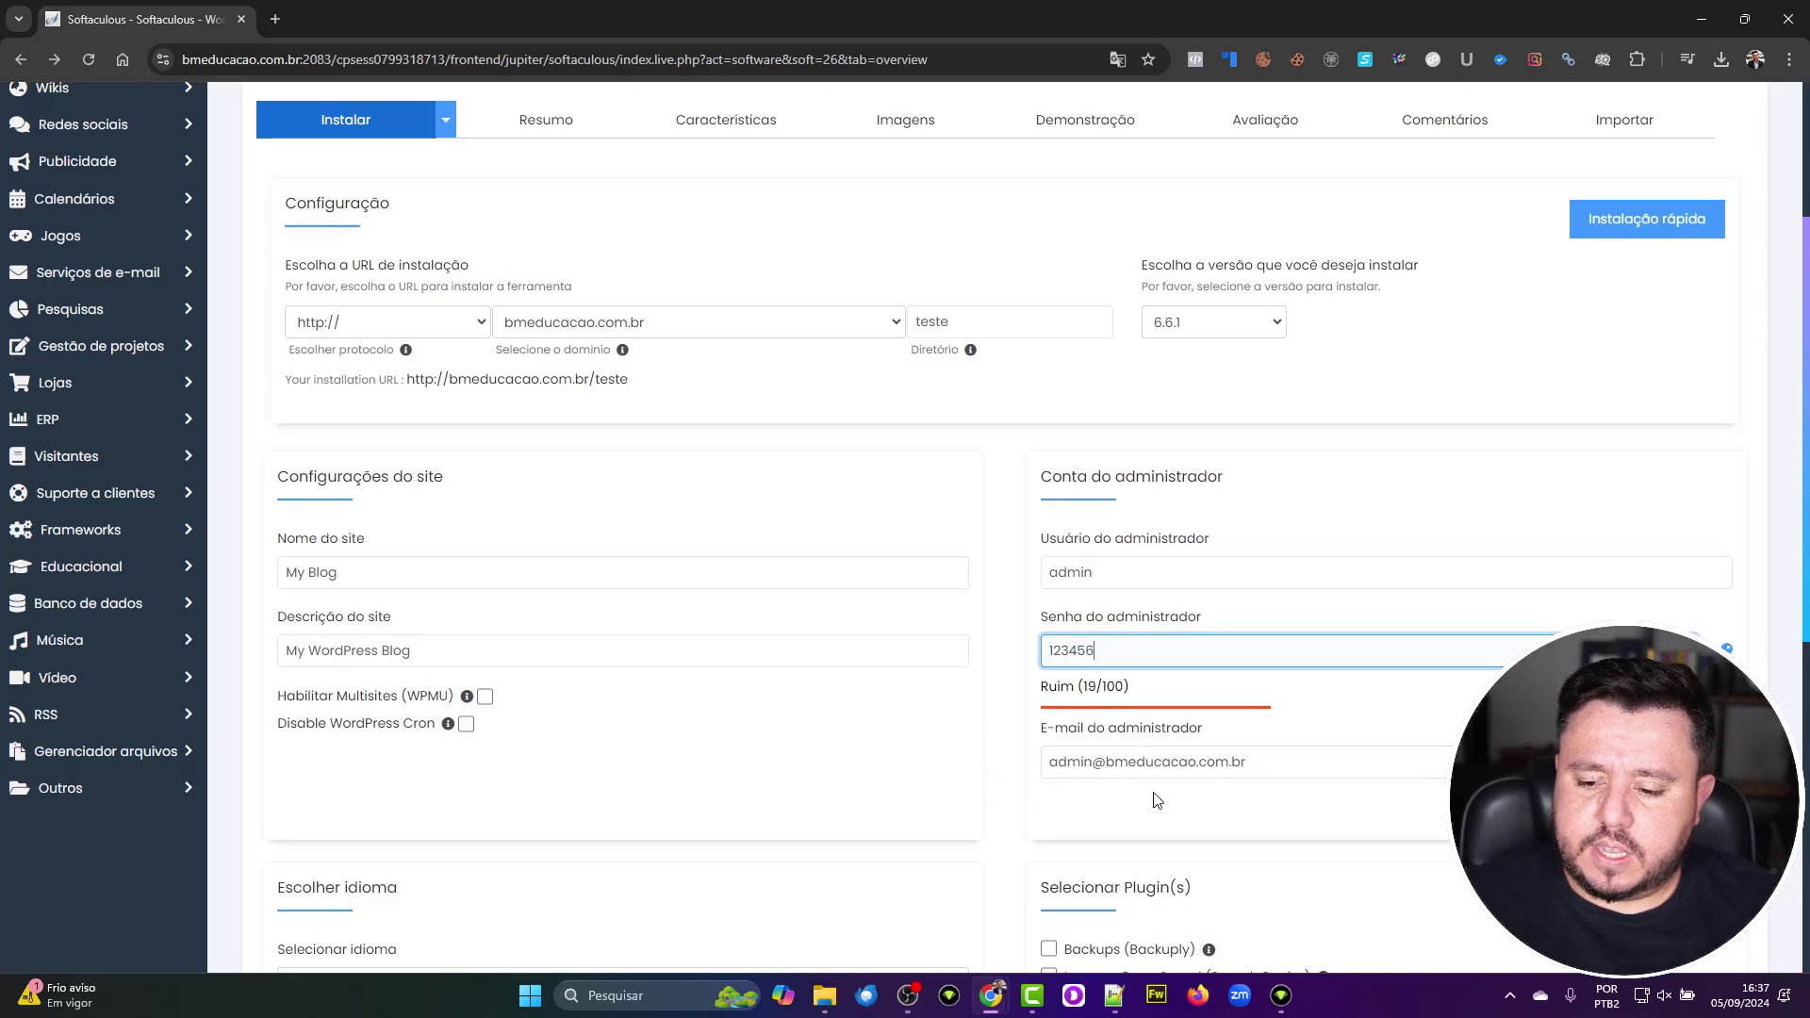
left_click(1188, 768)
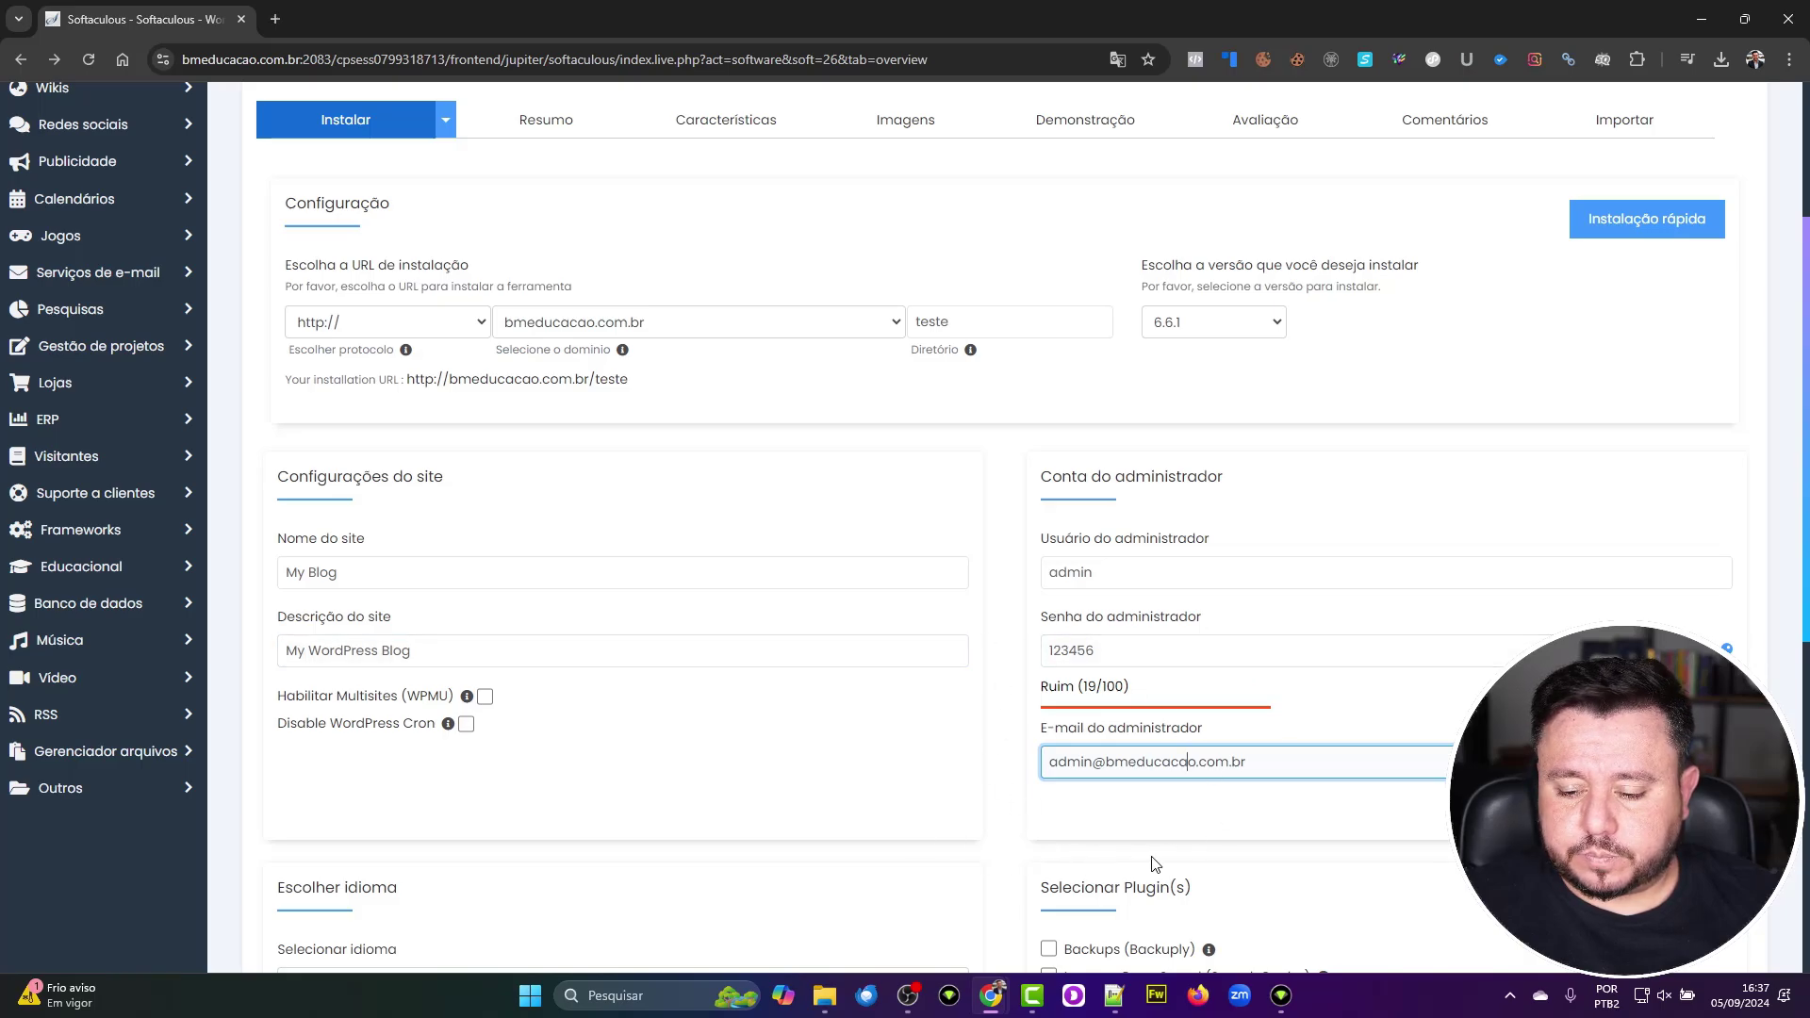
scroll(1156, 864, "down", 1)
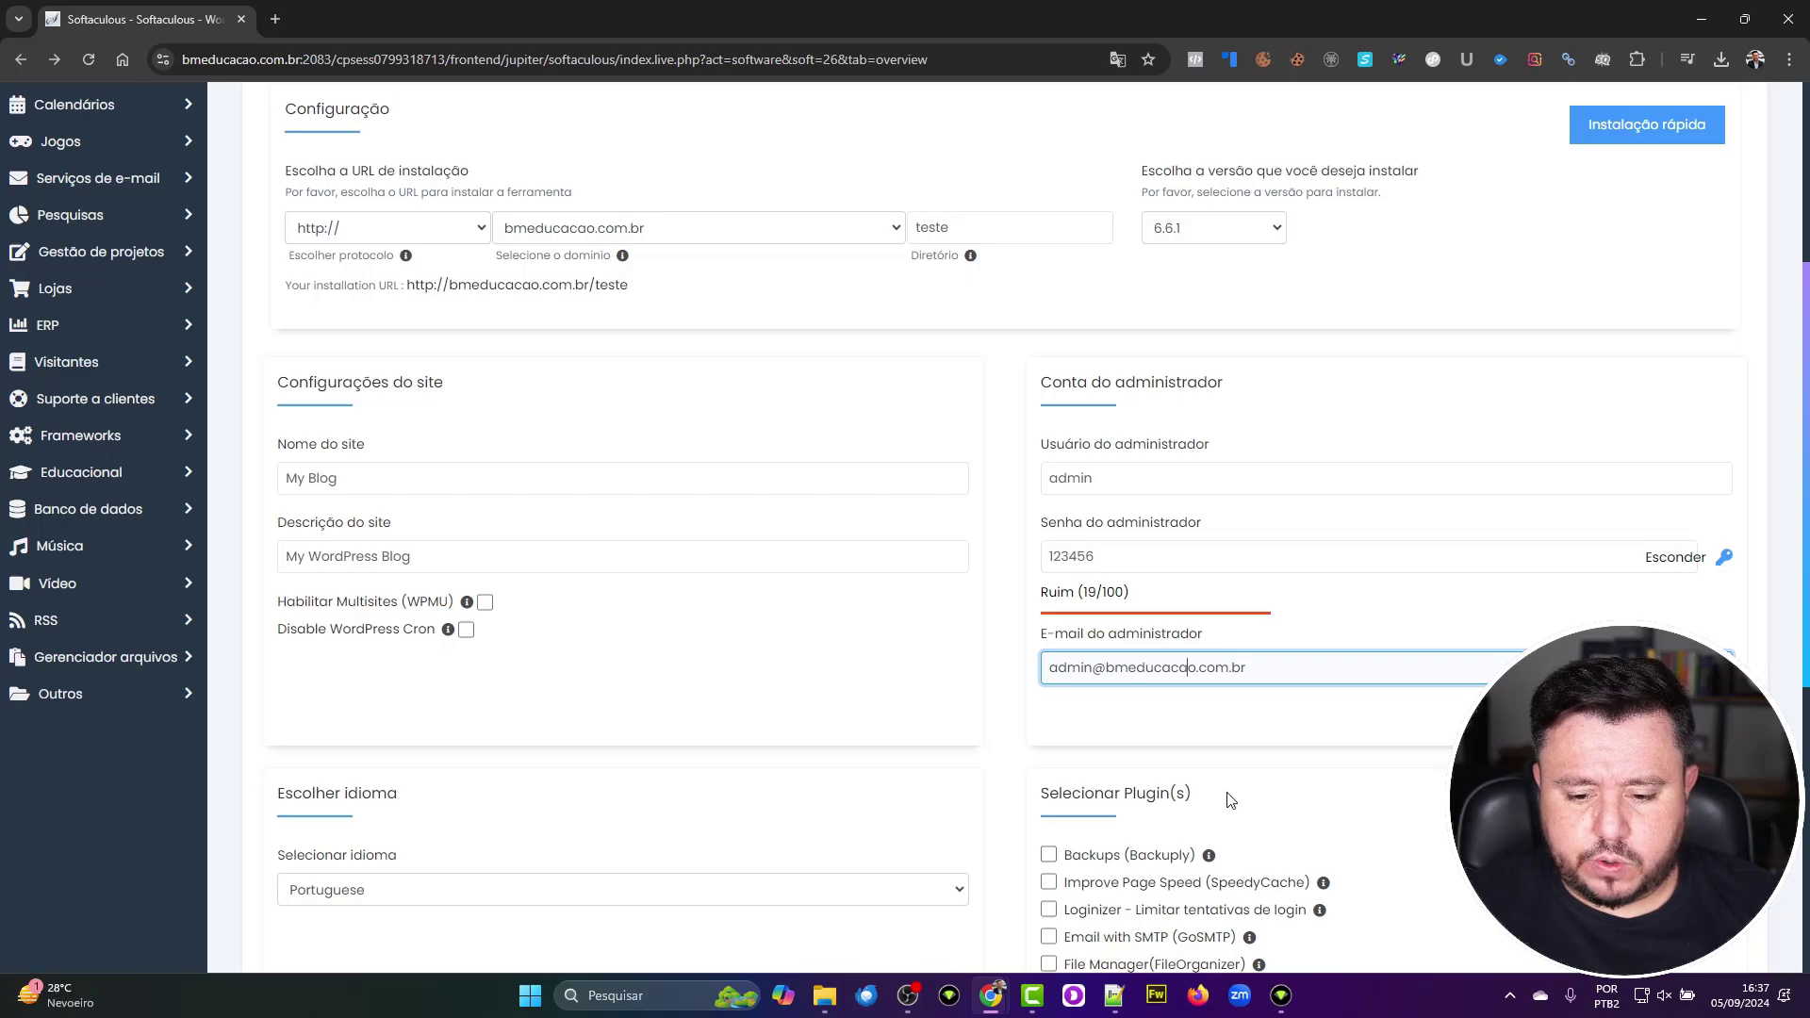
Step: Choose Portuguese - BR from the Selecionar idioma language list
scroll(1230, 800, "down", 2)
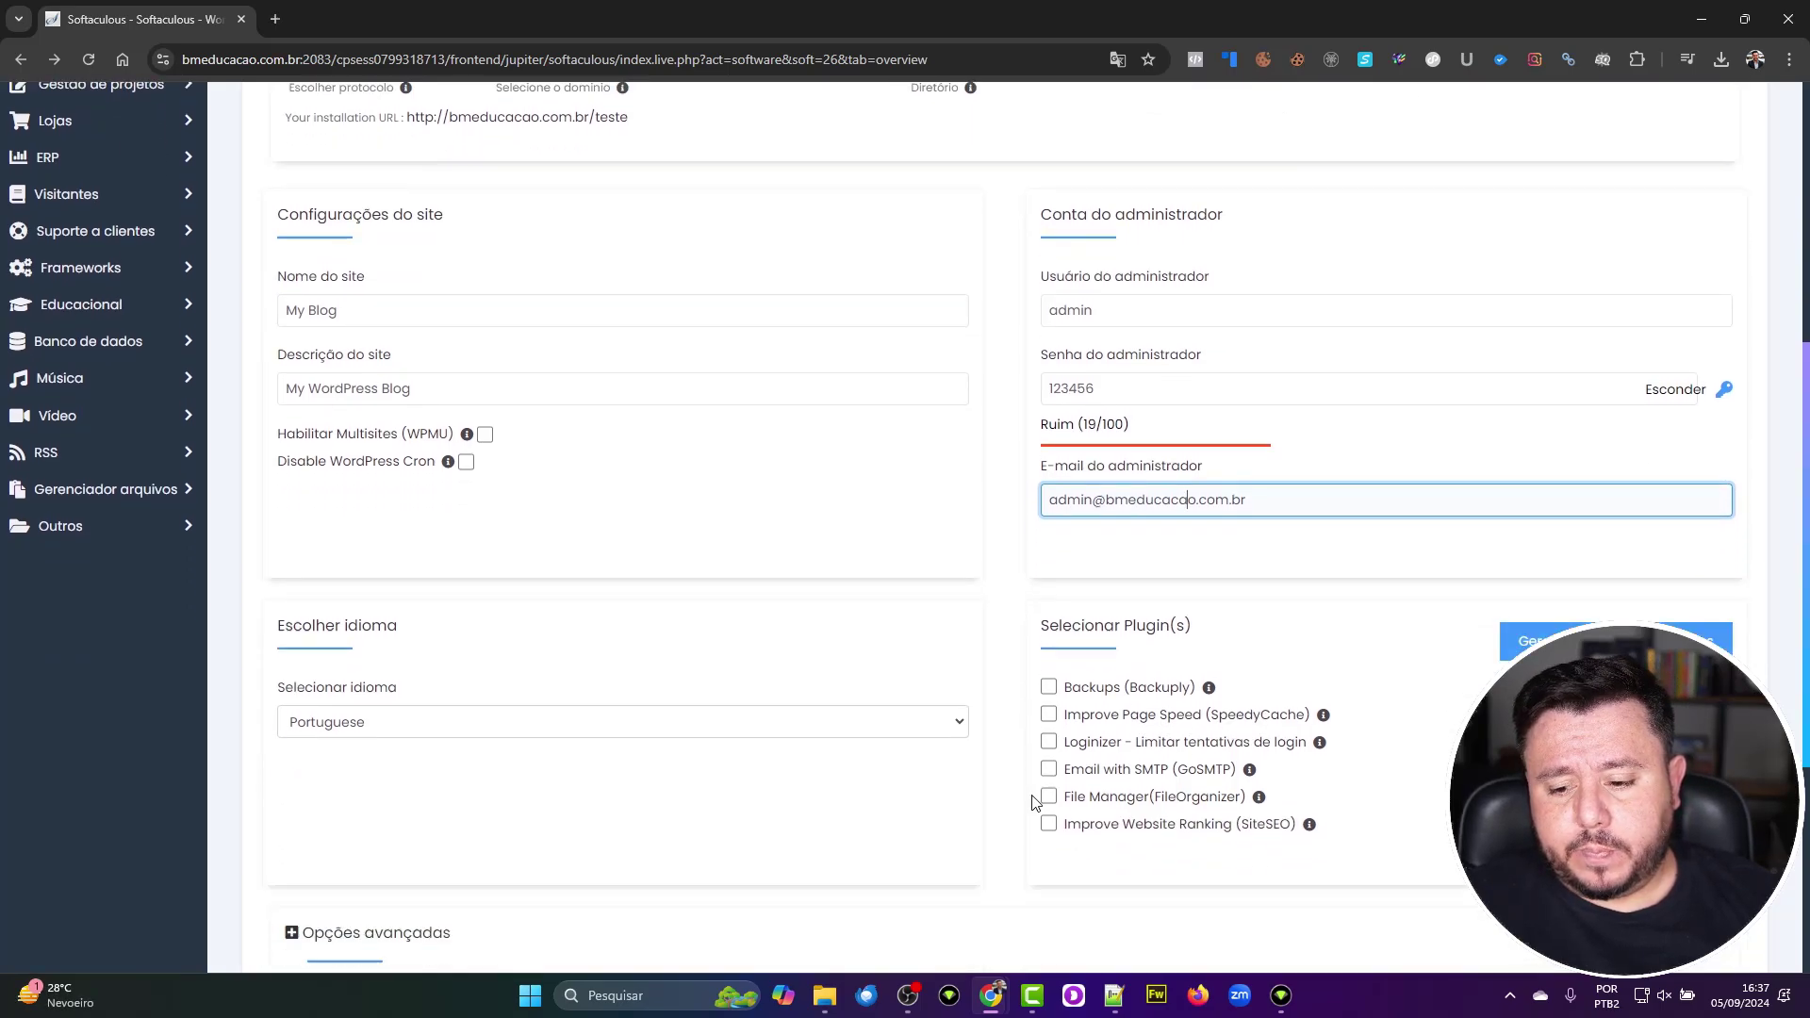
left_click(950, 702)
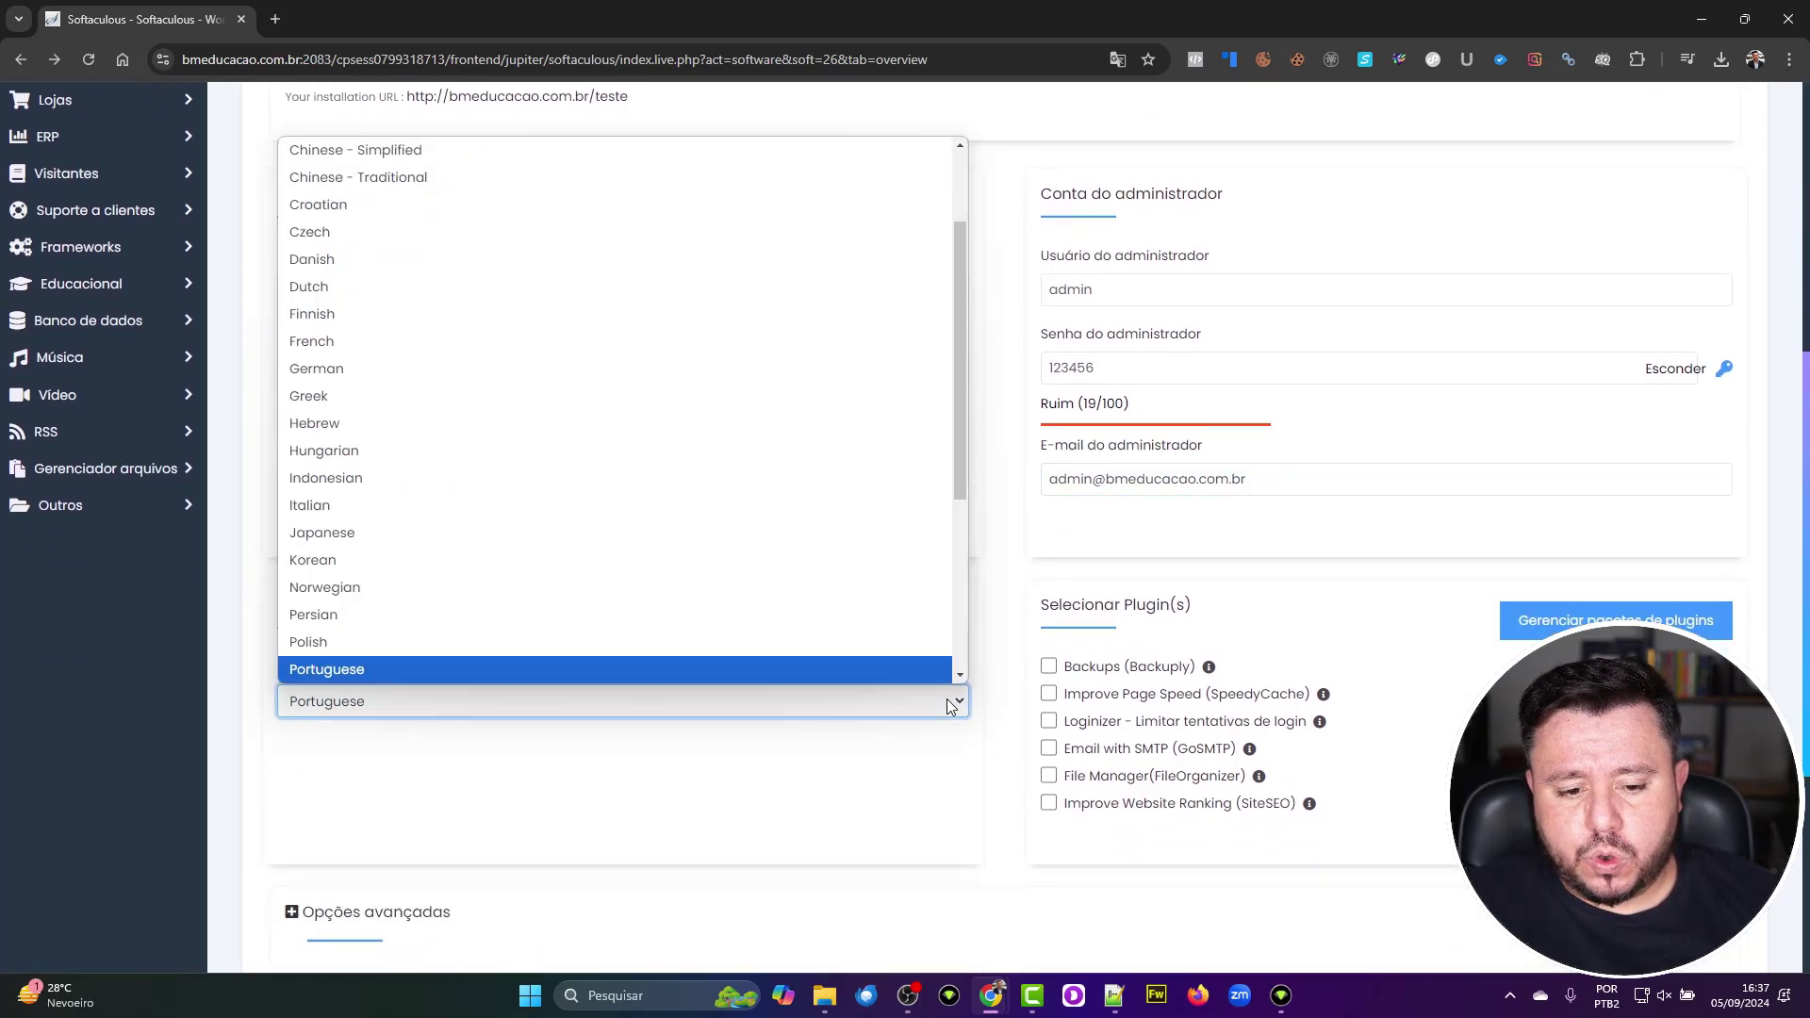
scroll(898, 617, "down", 3)
scroll(899, 617, "down", 1)
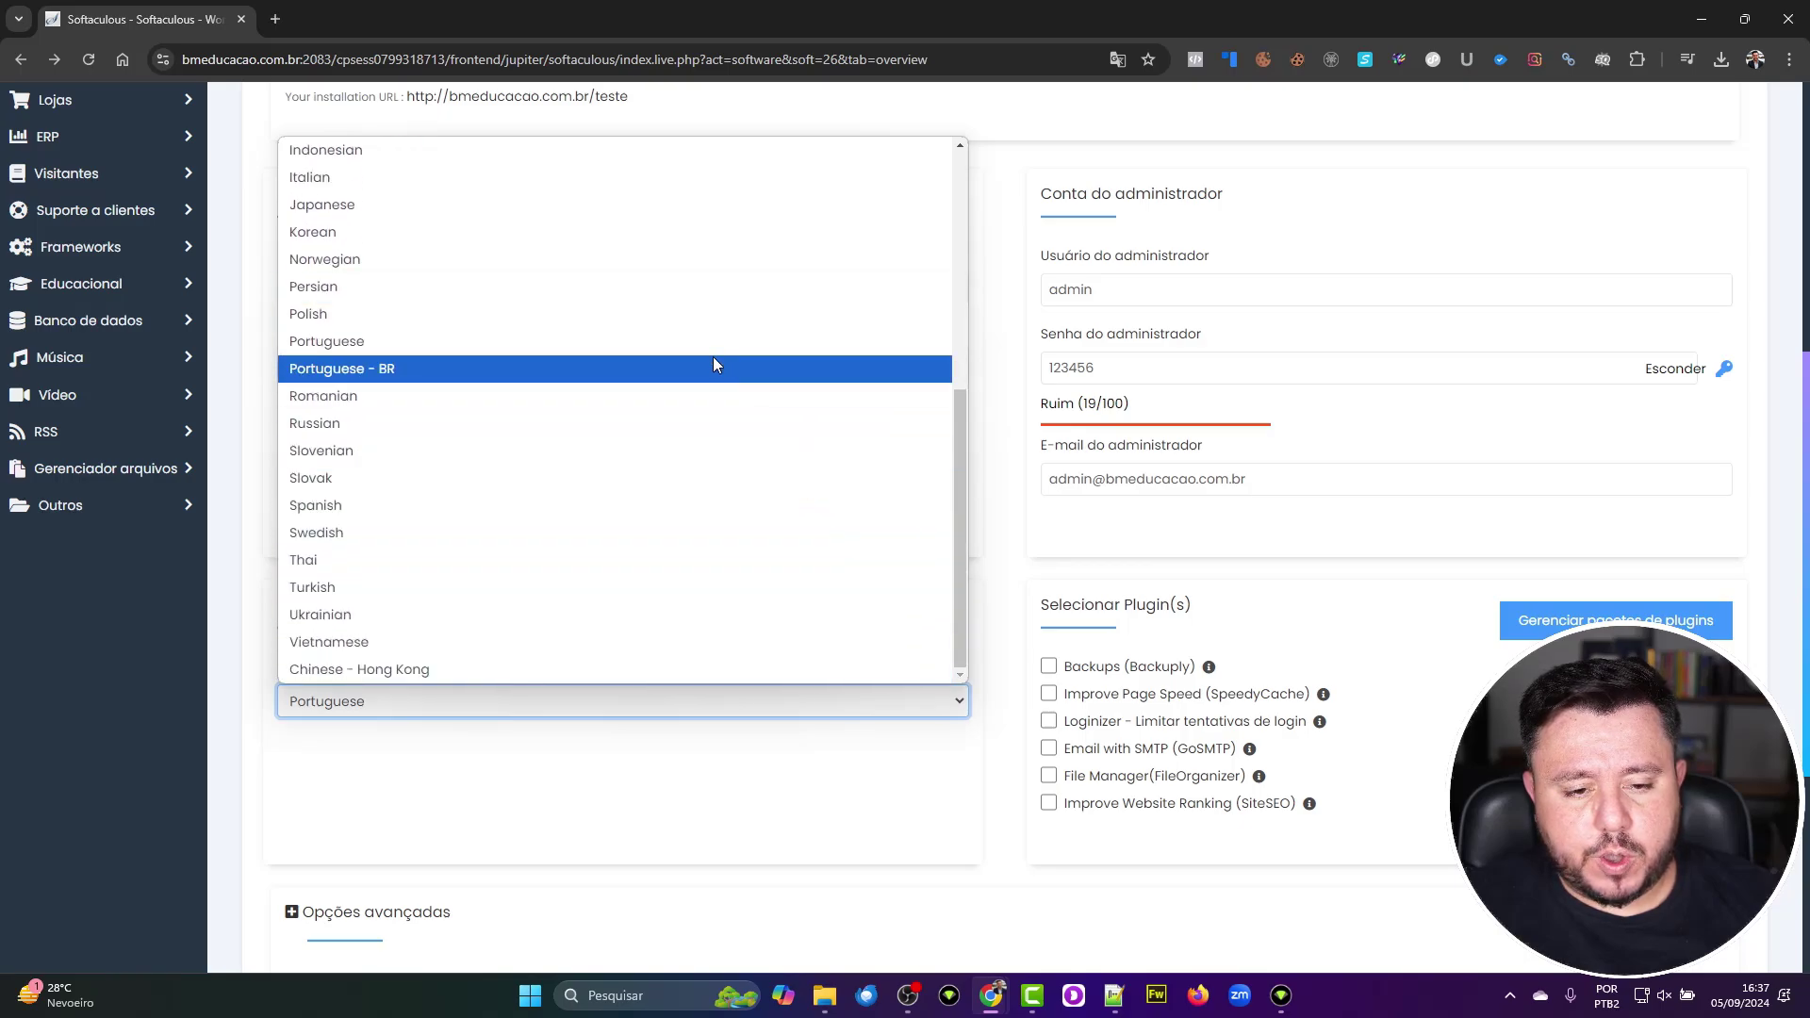
left_click(705, 366)
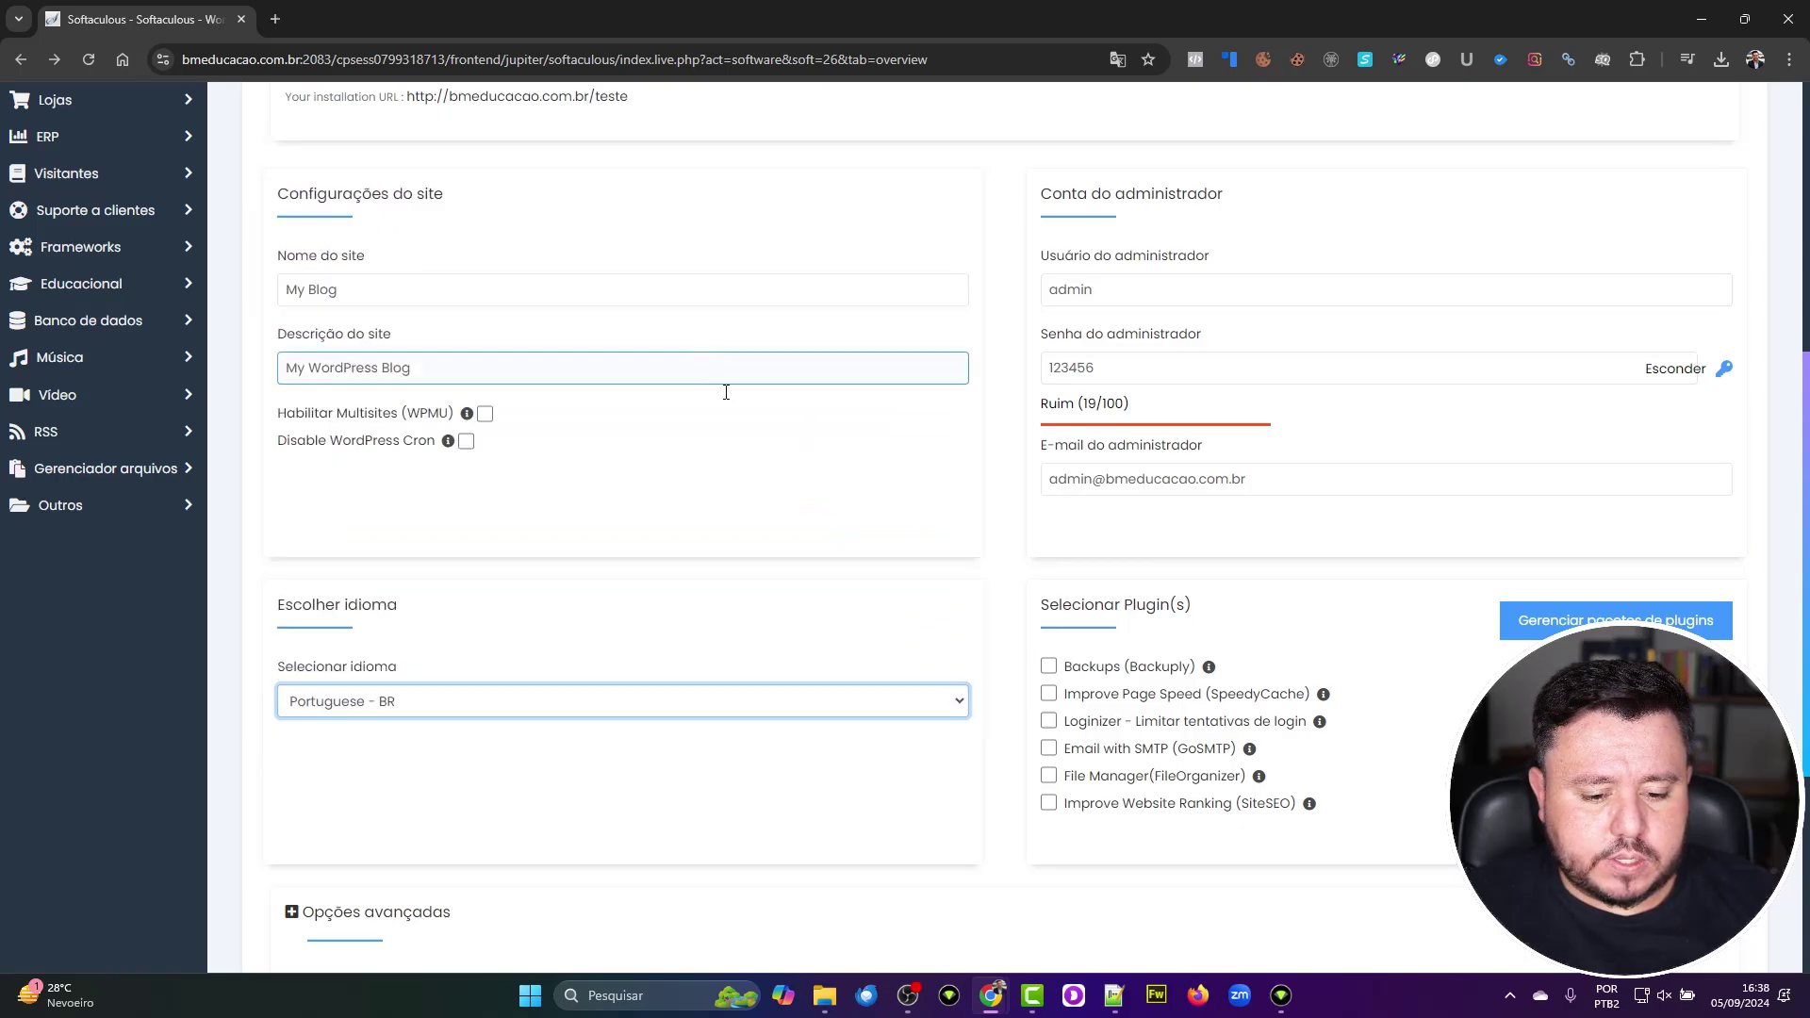
scroll(930, 672, "down", 2)
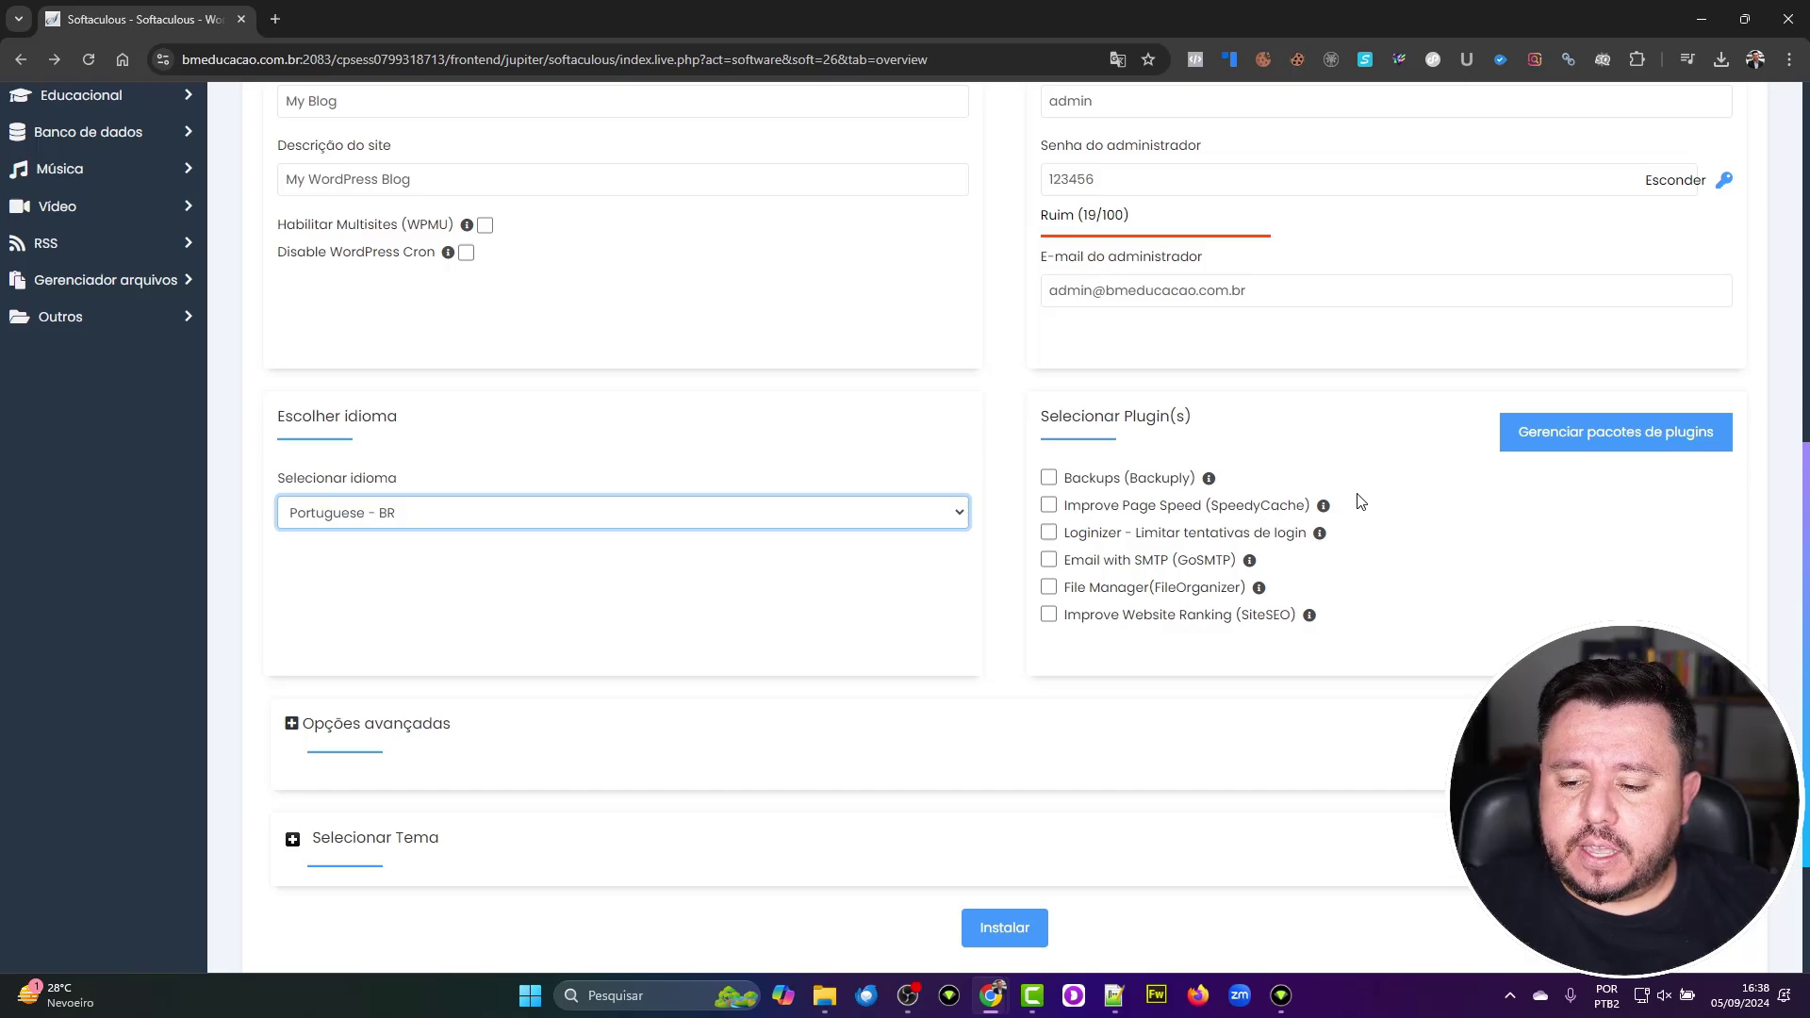
Step: Expand the advanced options, showing database wp666 and table prefix wp0uaf_
left_click(292, 724)
scroll(694, 656, "down", 3)
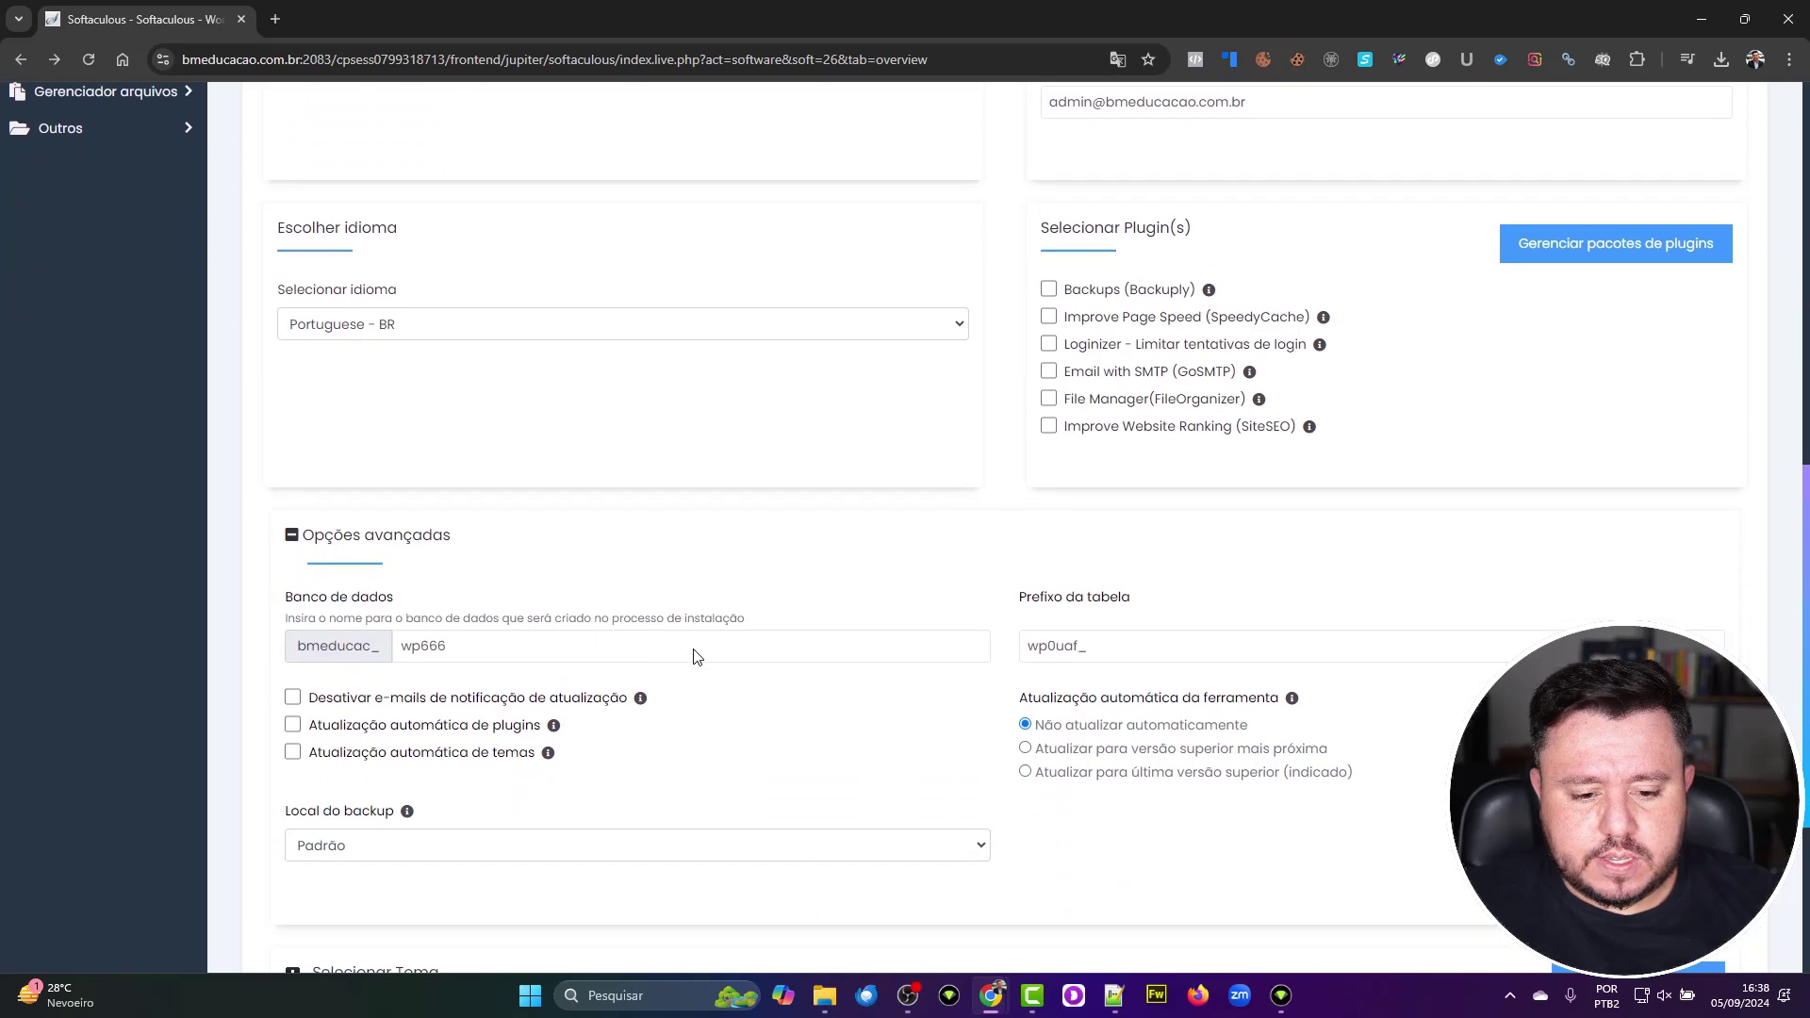
left_click(694, 657)
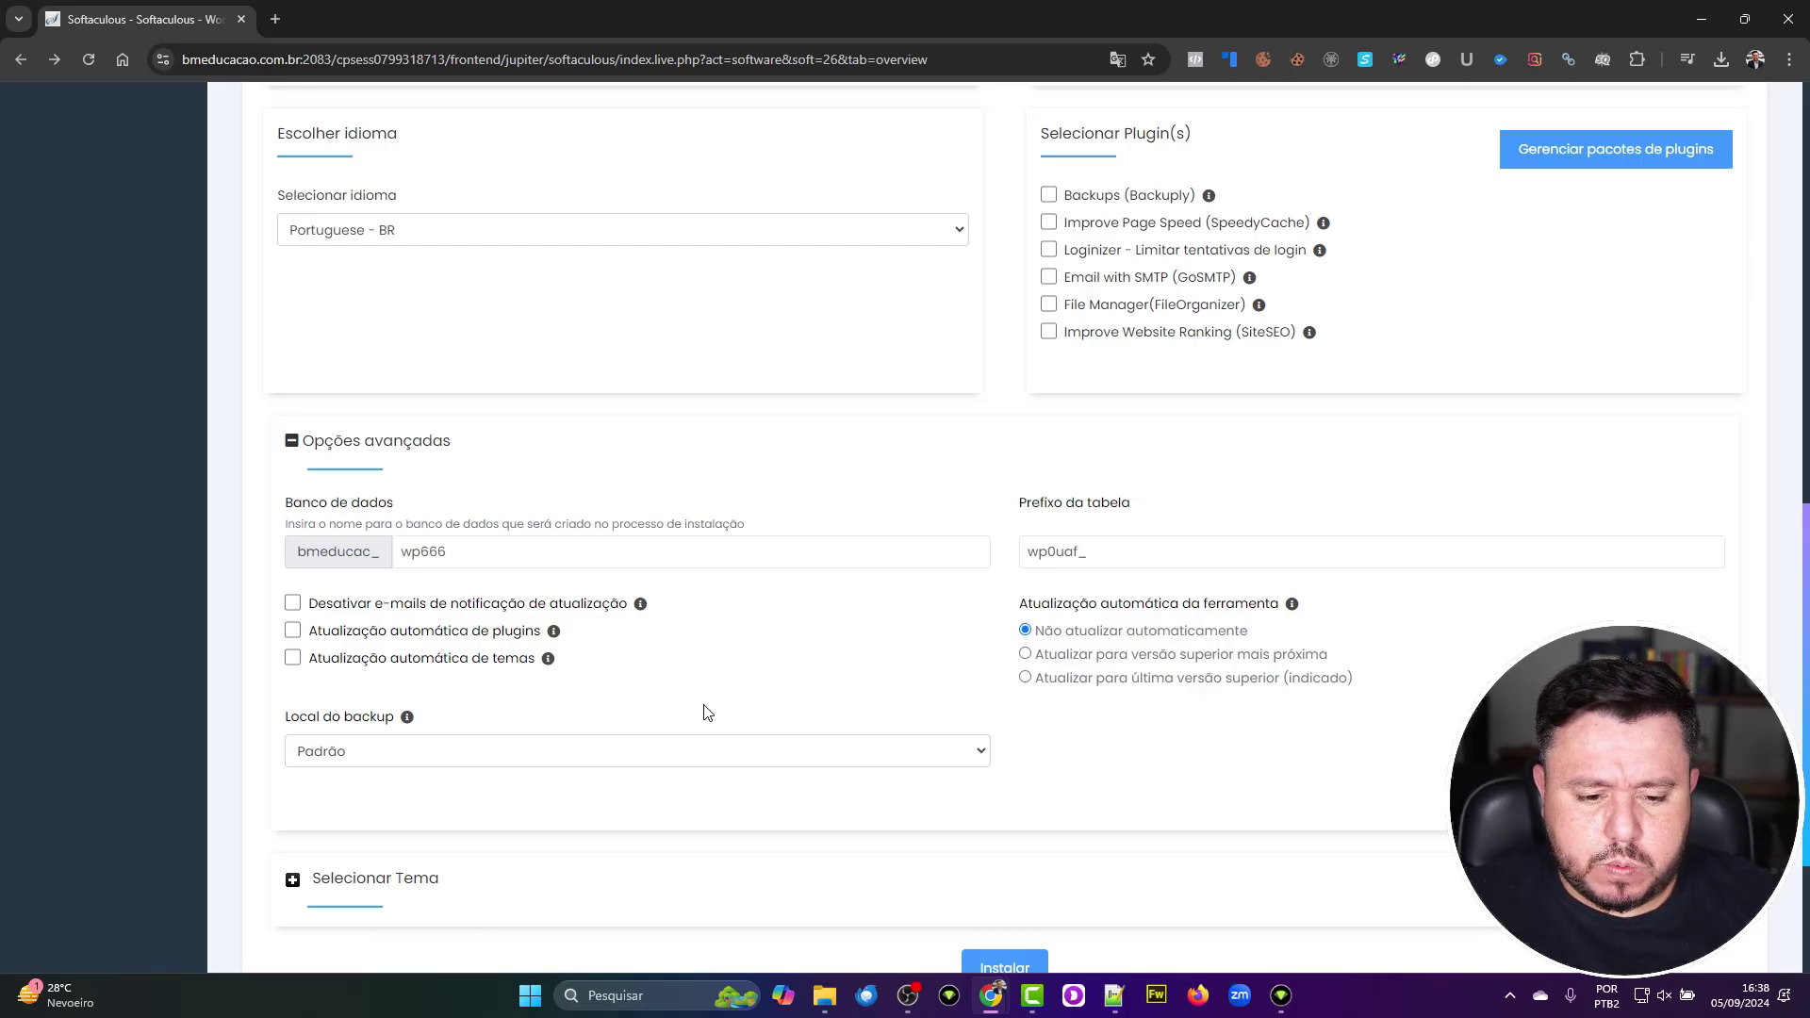
Step: Keep Padrão as the backup location and expand the theme selection
left_click(710, 761)
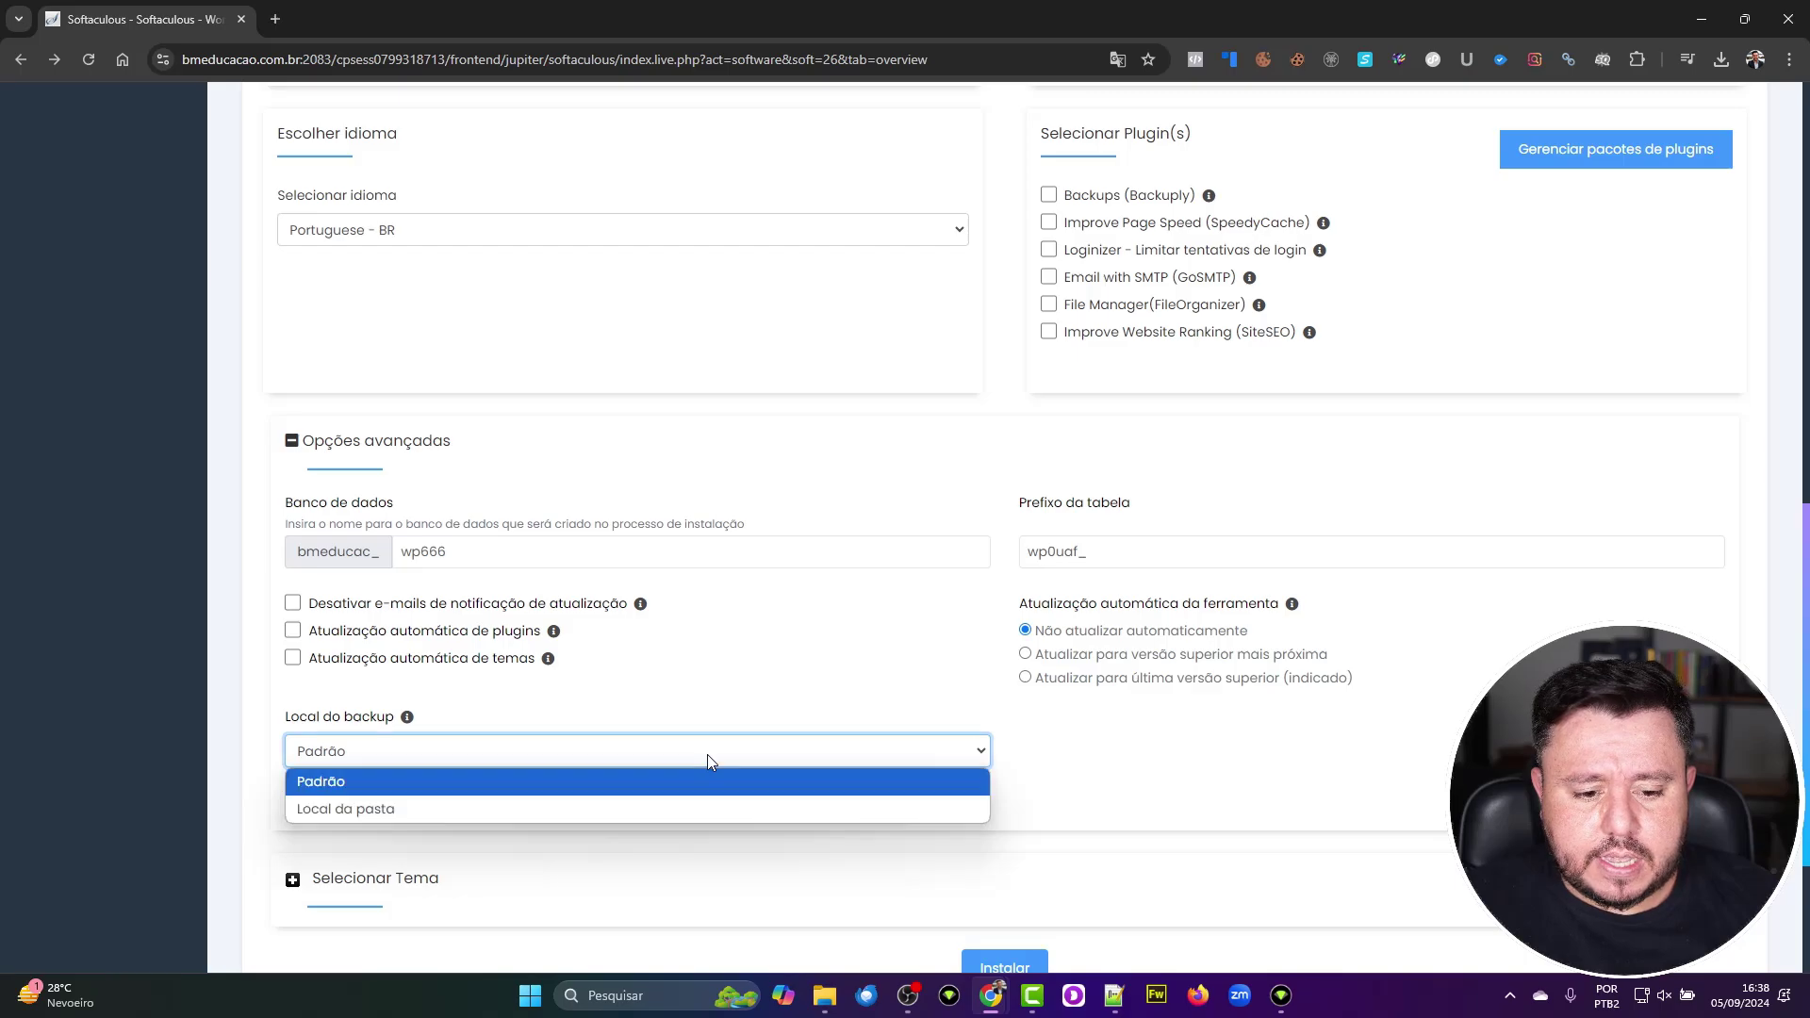
left_click(709, 760)
scroll(708, 760, "down", 1)
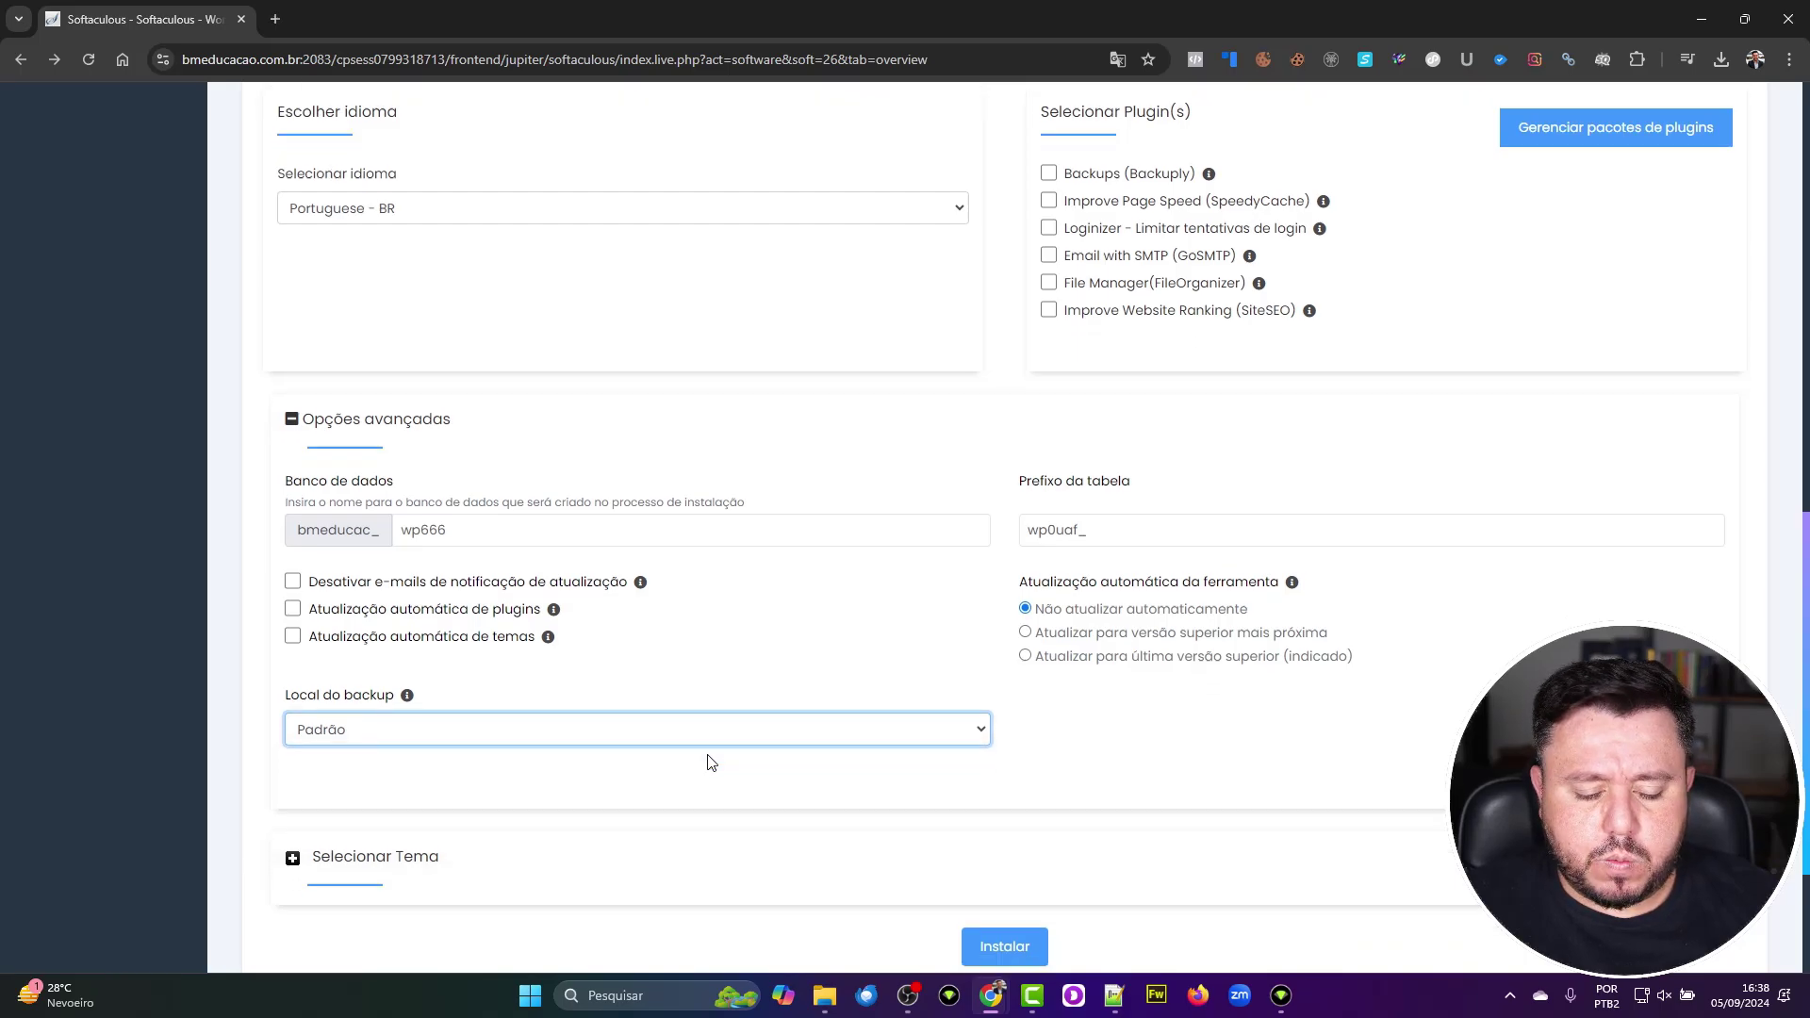
left_click(312, 796)
scroll(312, 797, "down", 3)
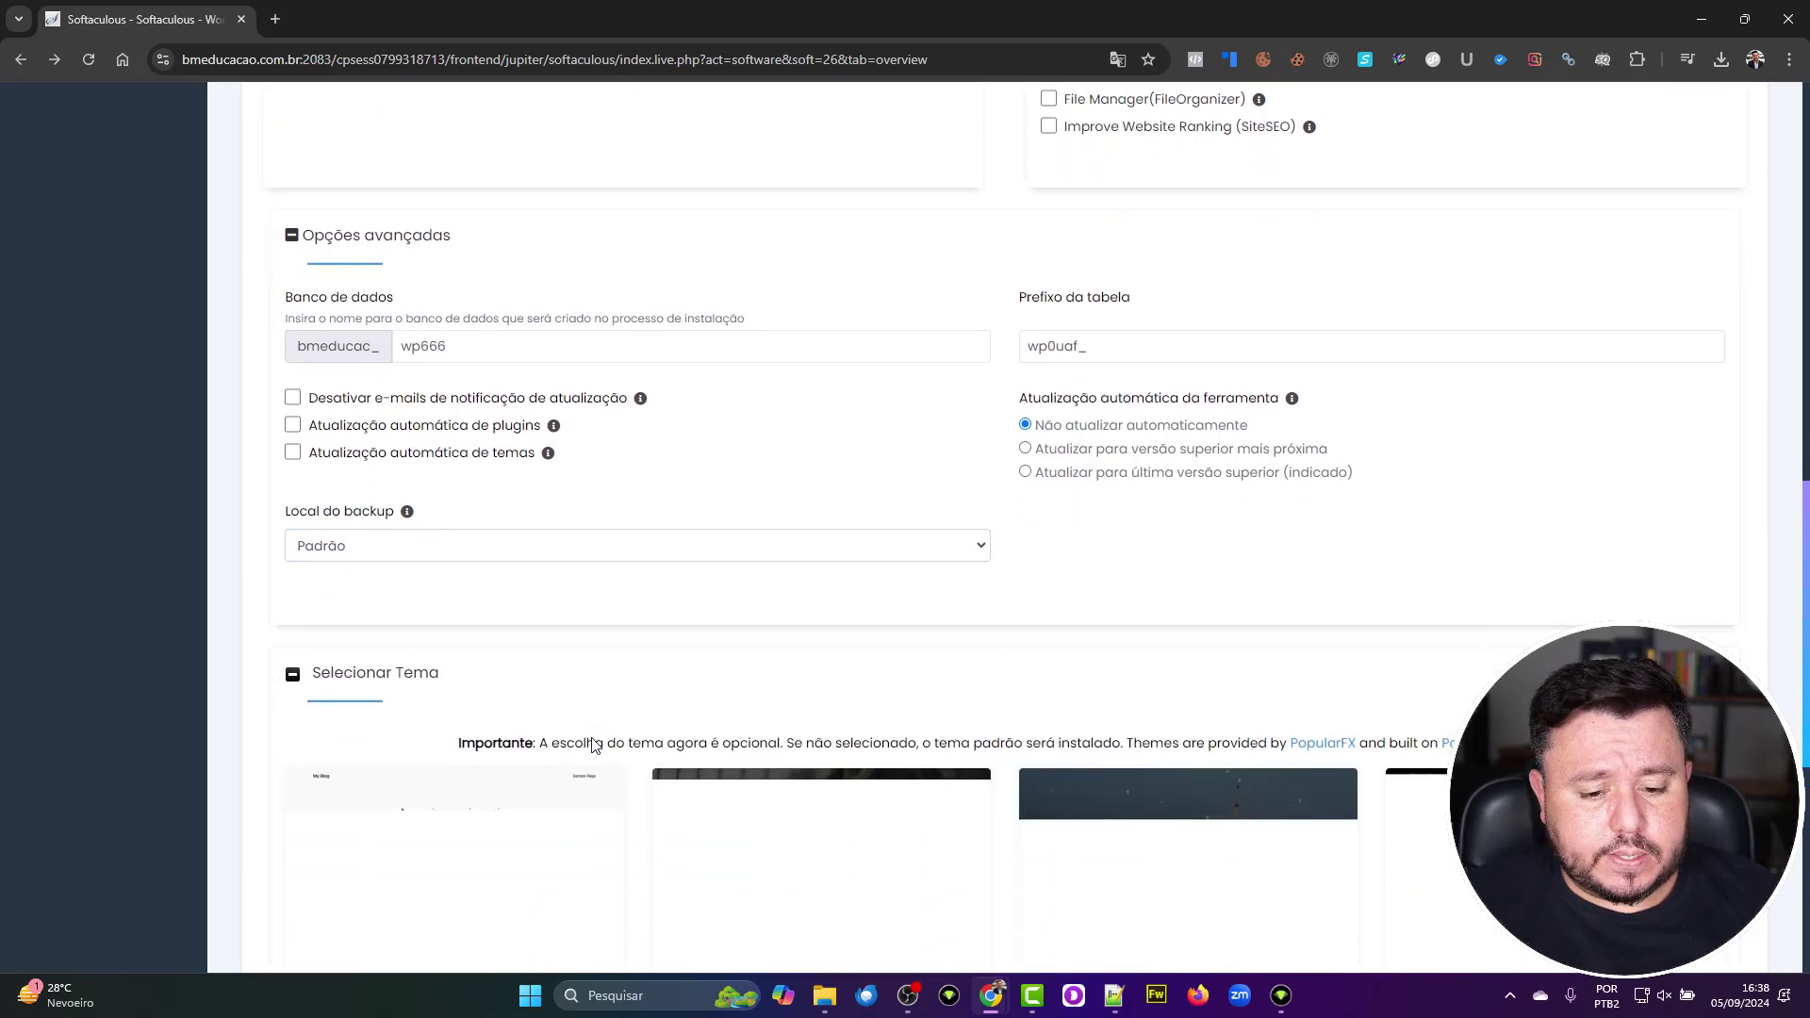
scroll(905, 528, "down", 5)
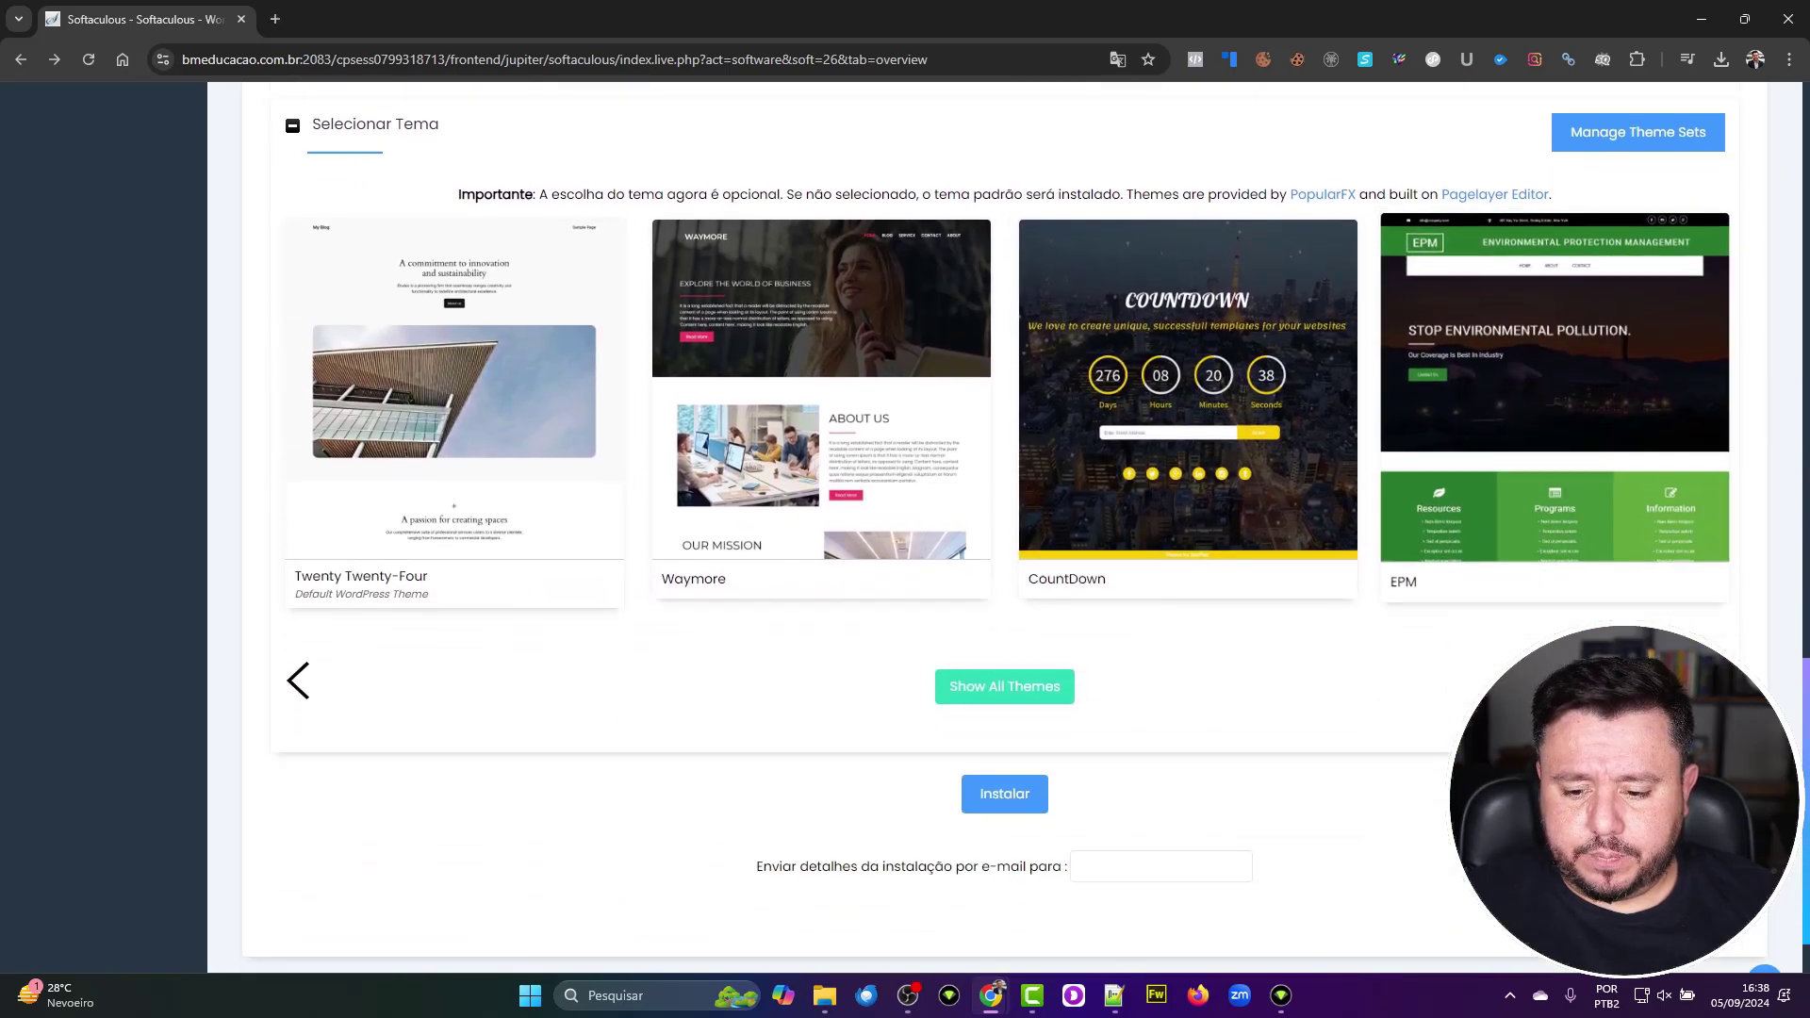
scroll(905, 528, "up", 4)
scroll(905, 527, "up", 1)
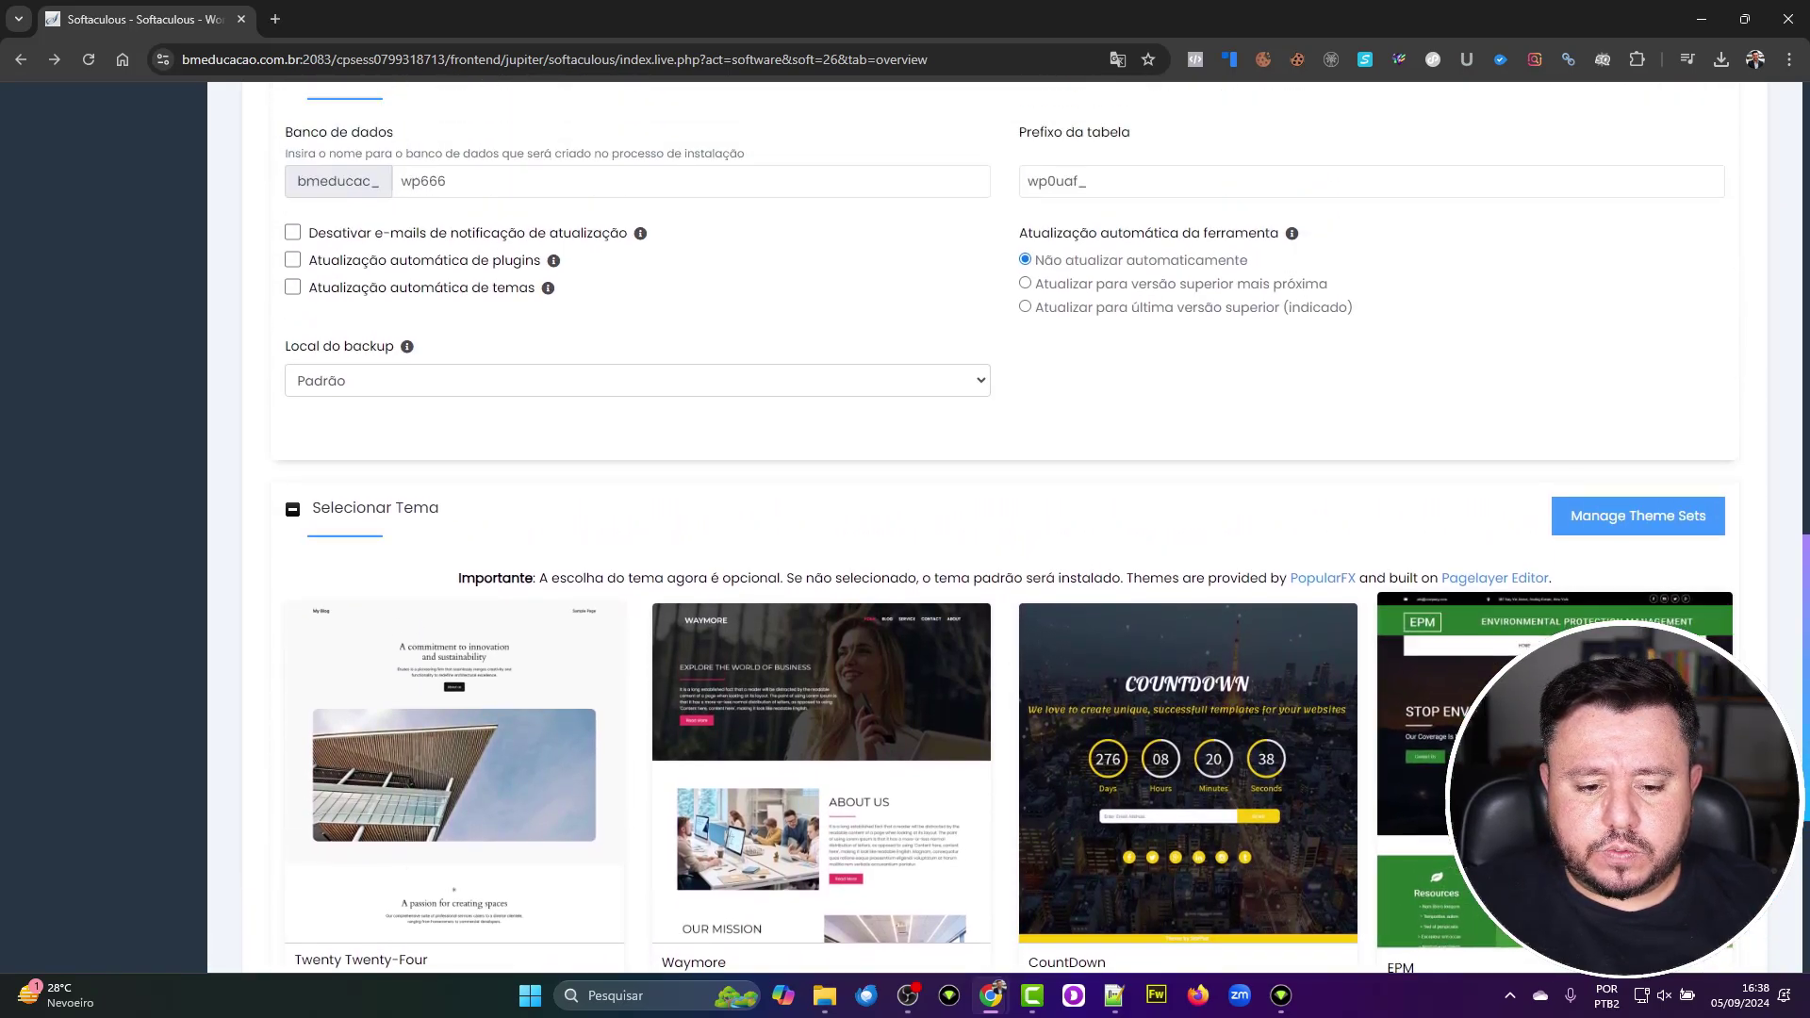
scroll(1381, 723, "up", 5)
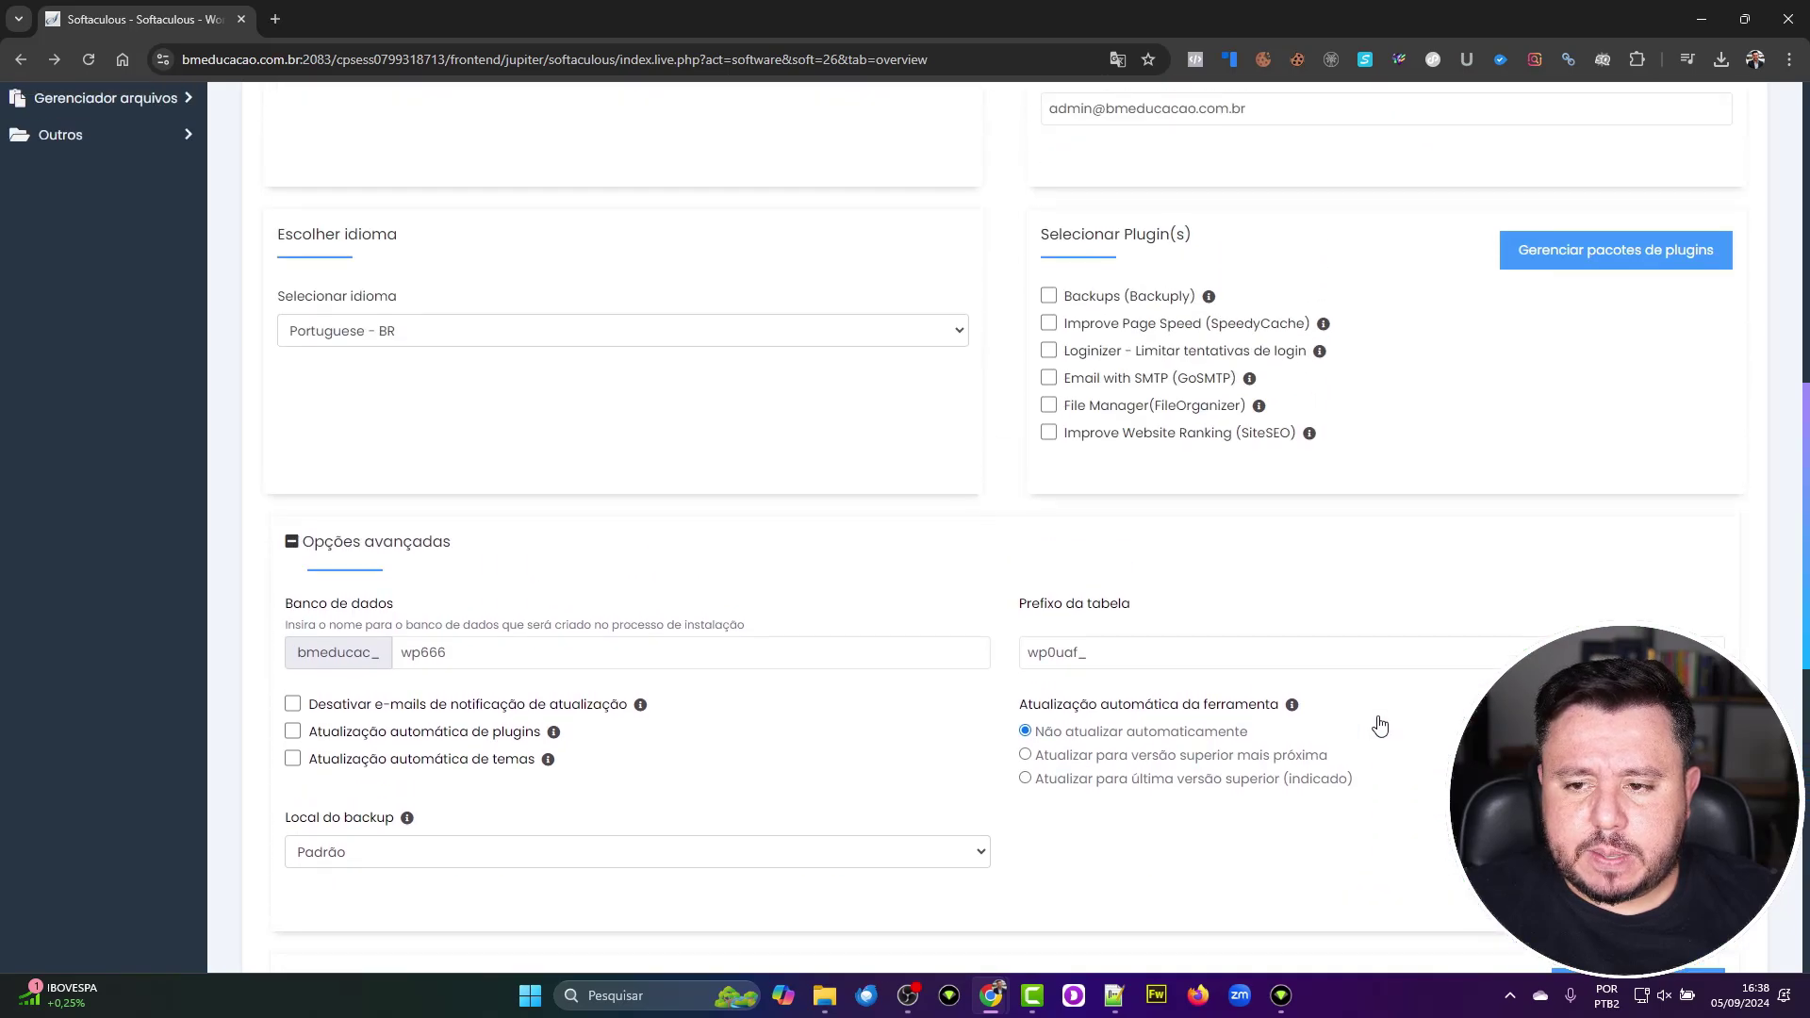
scroll(1381, 724, "down", 3)
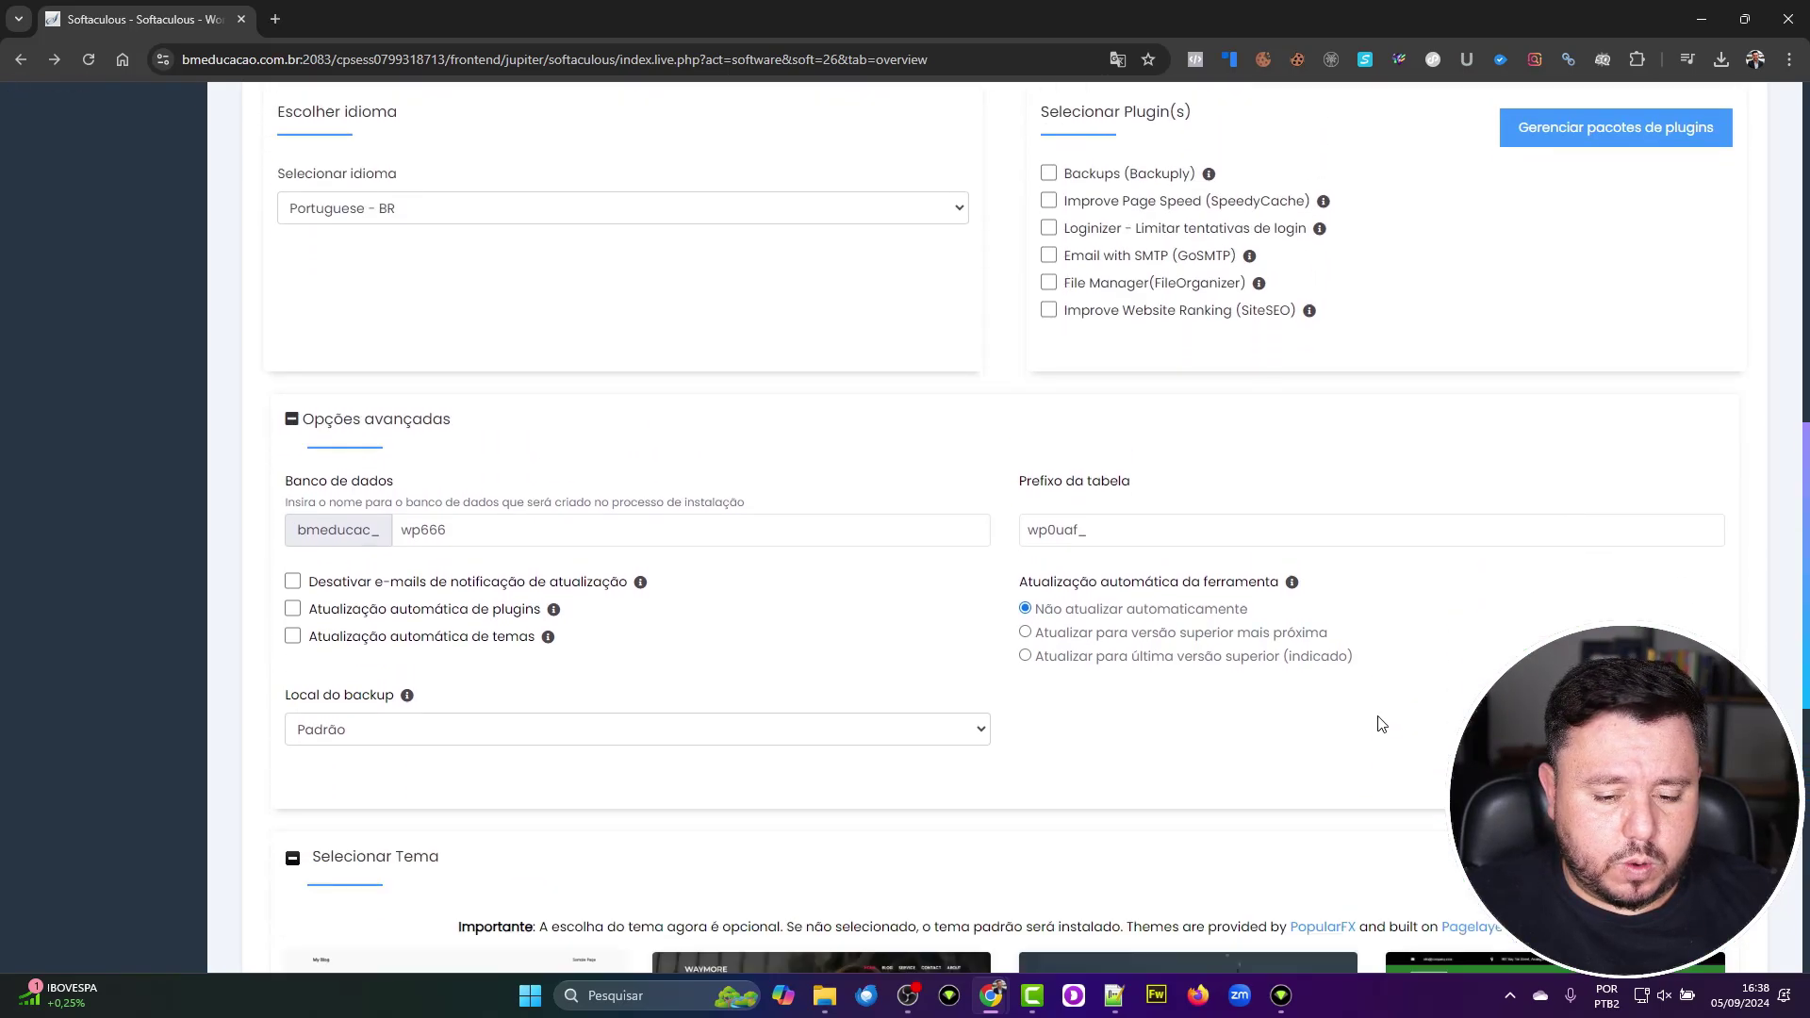
scroll(1380, 724, "up", 6)
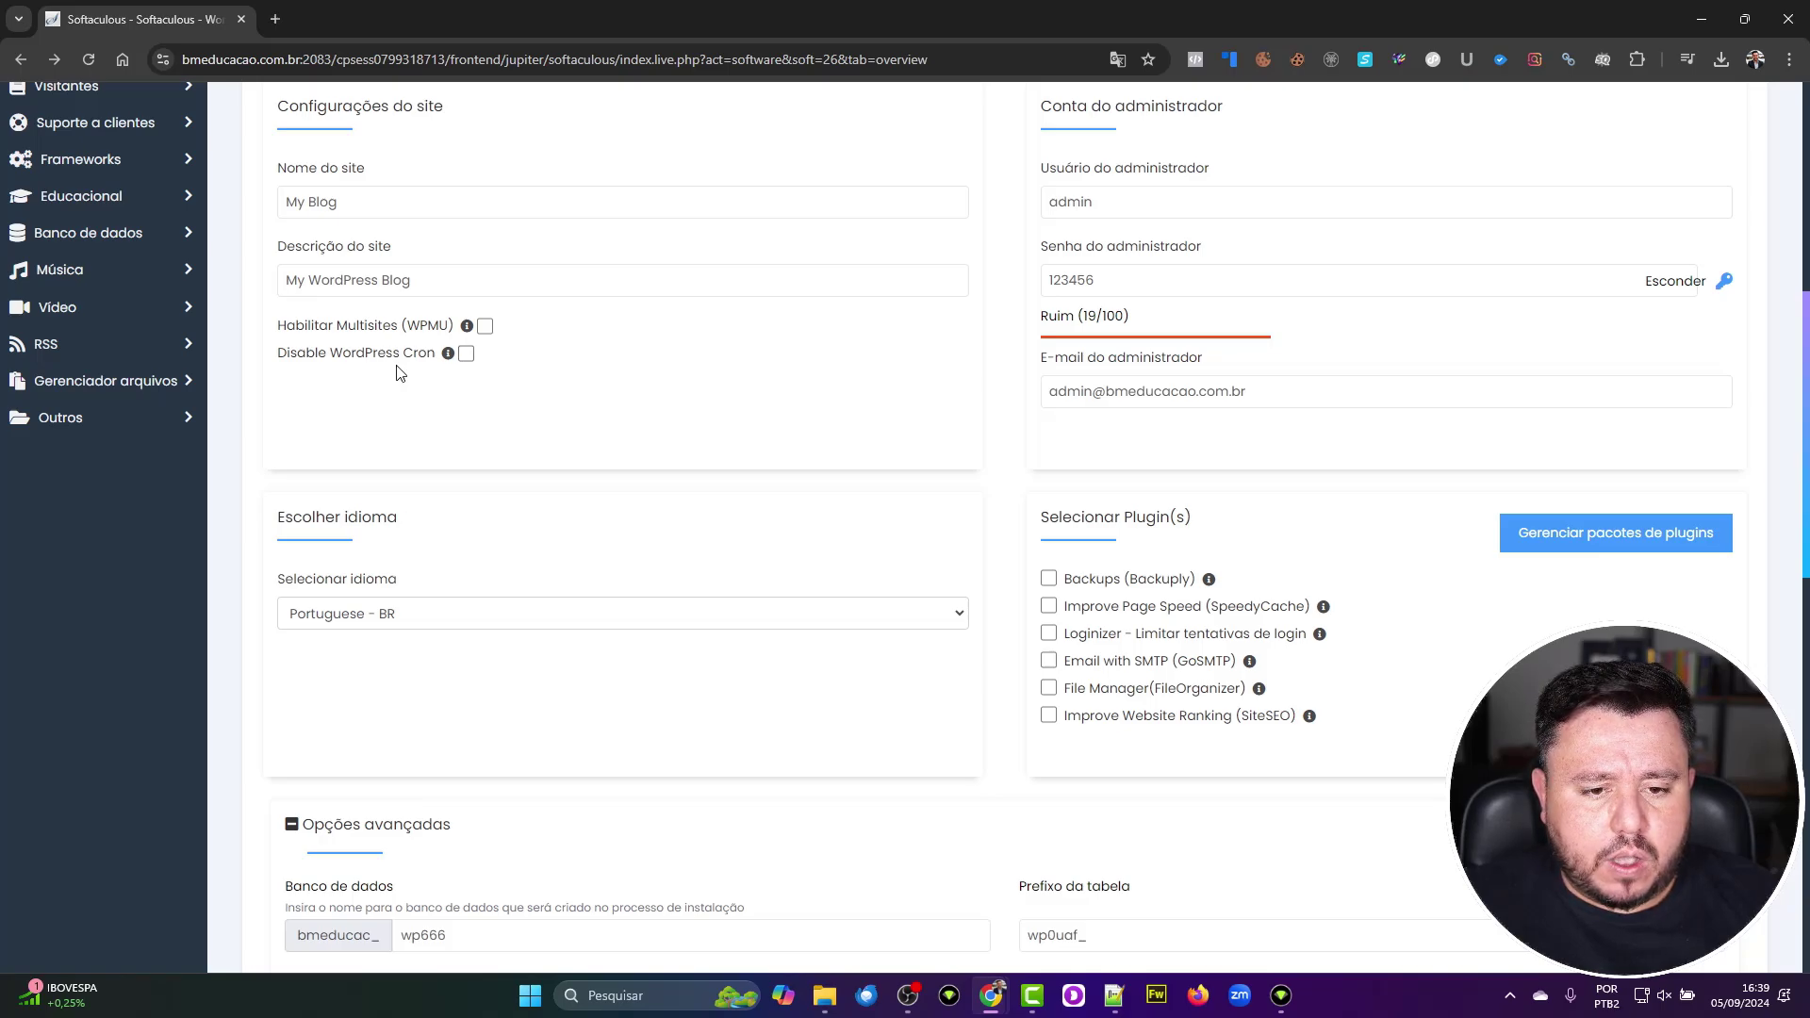
mouse_move(445, 364)
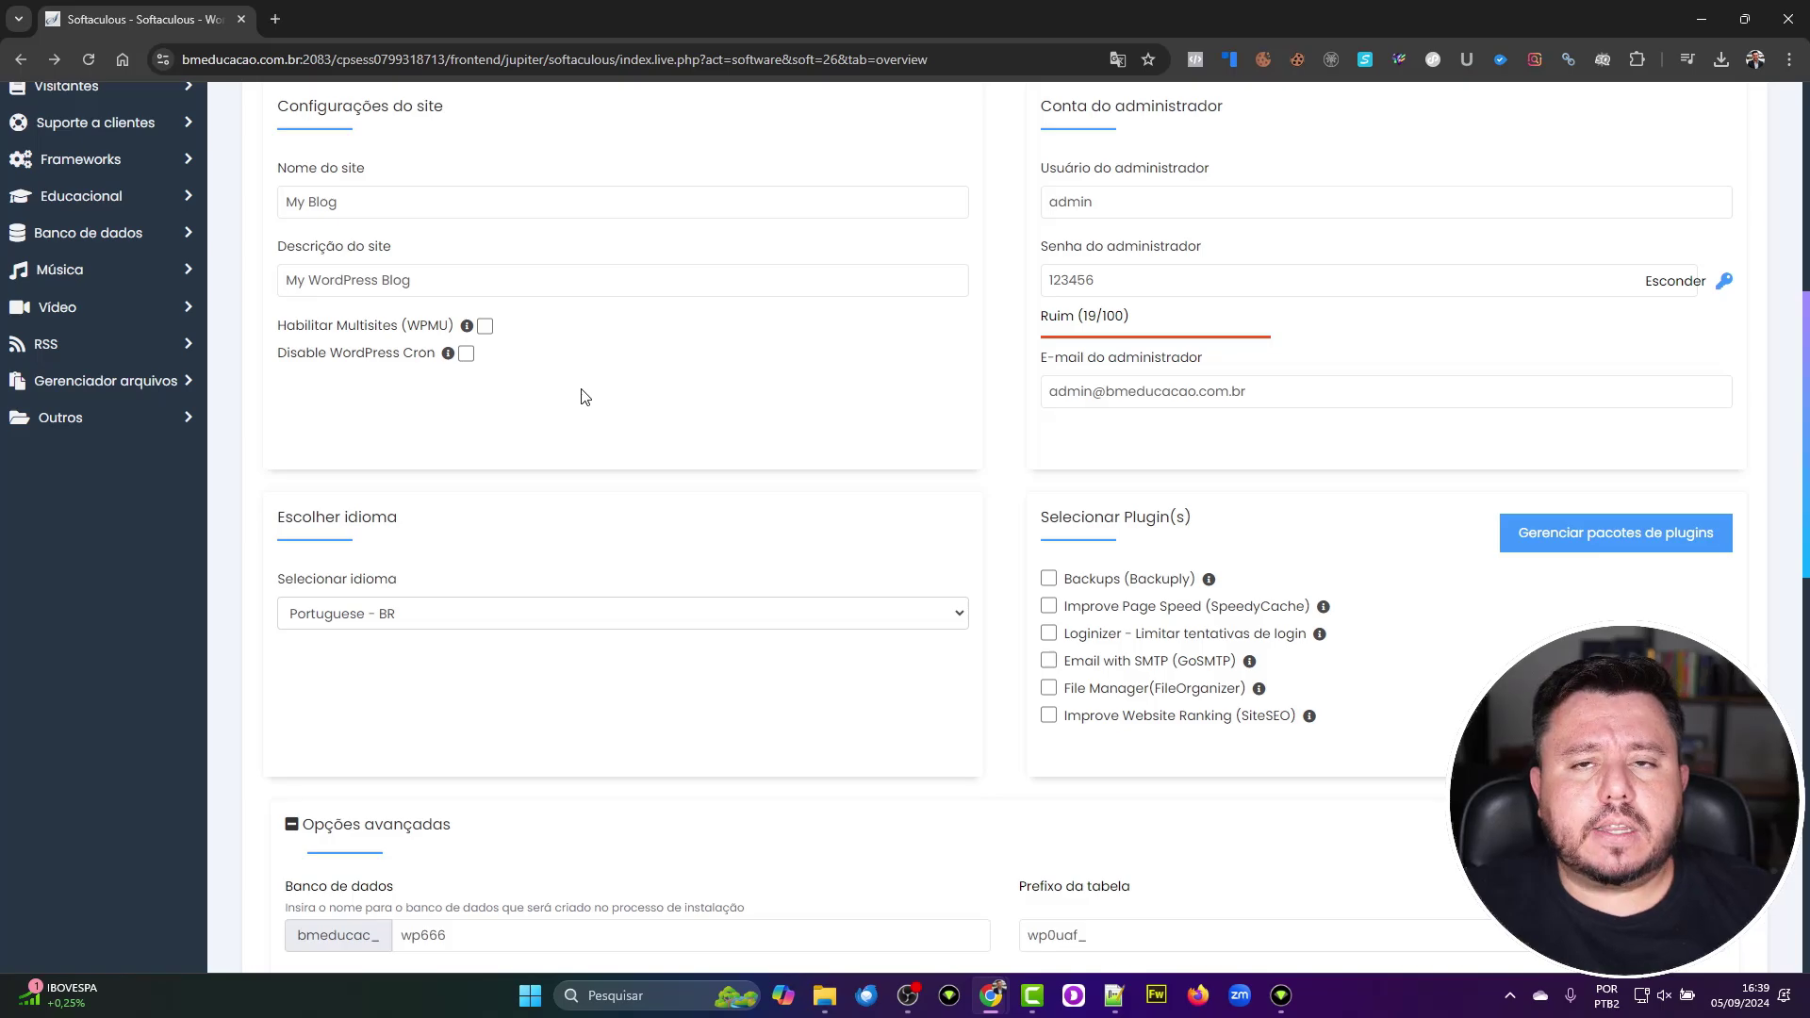
scroll(737, 432, "up", 2)
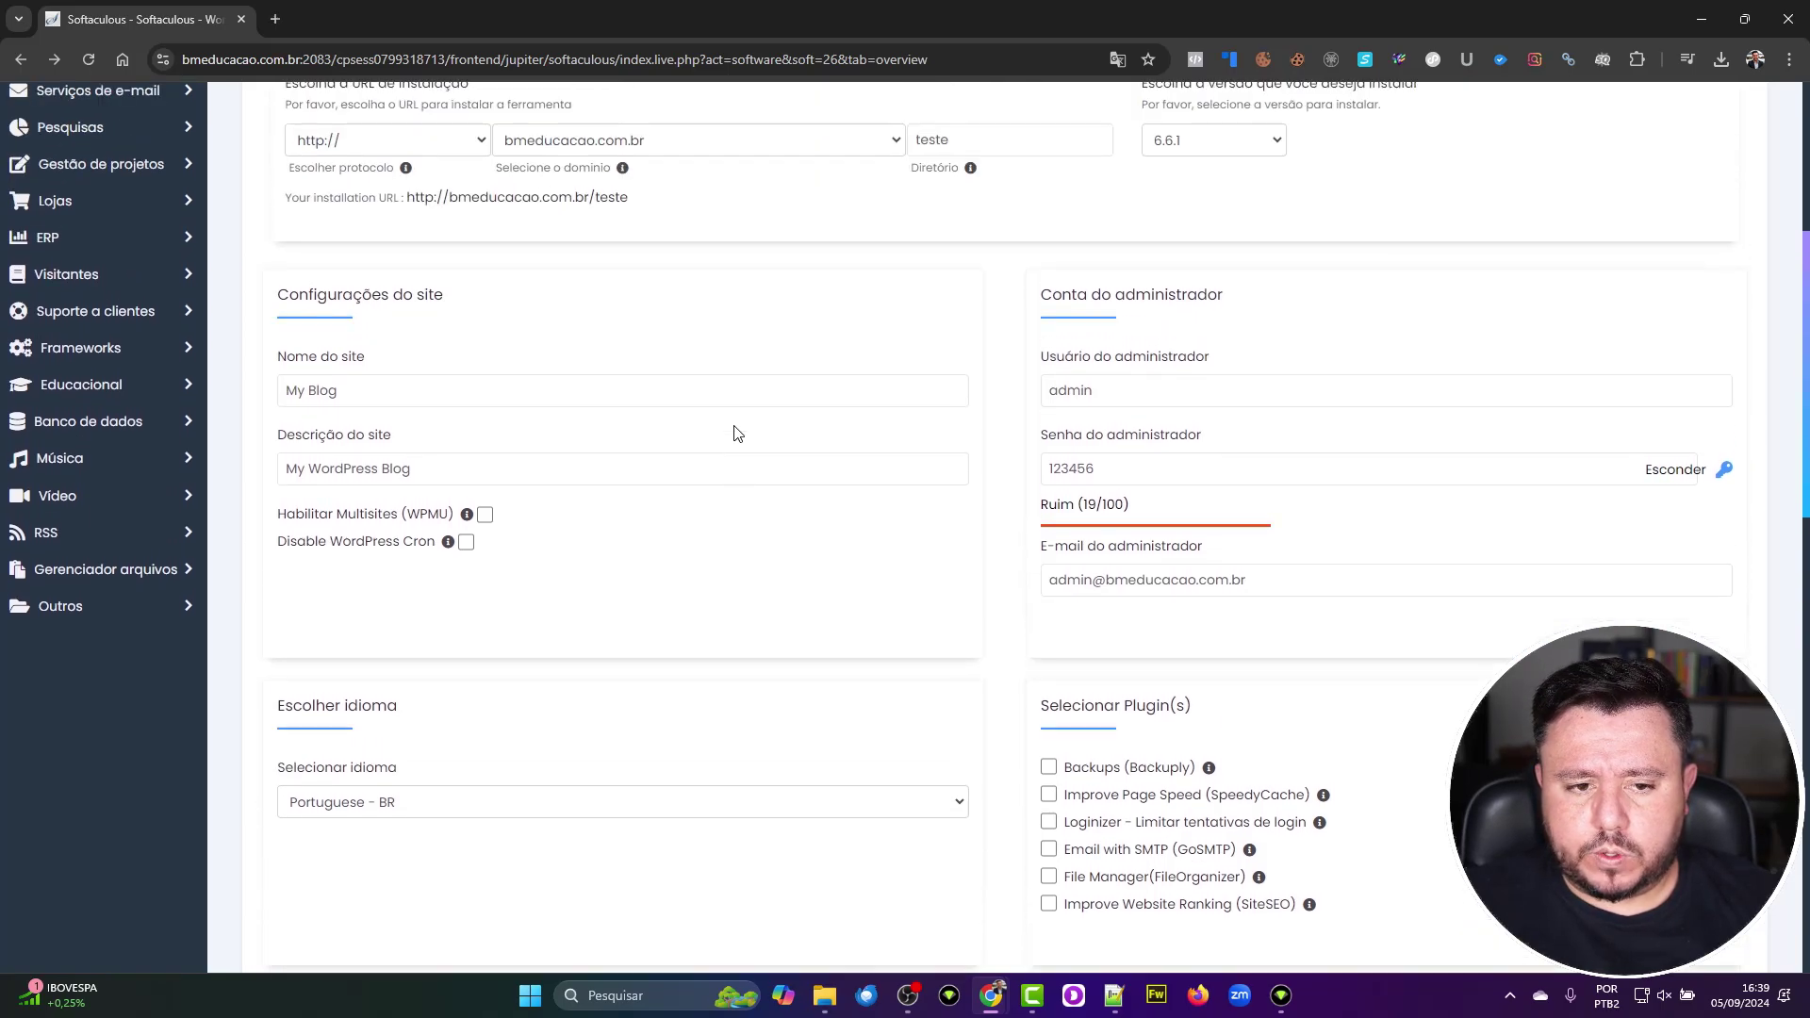
scroll(737, 432, "down", 8)
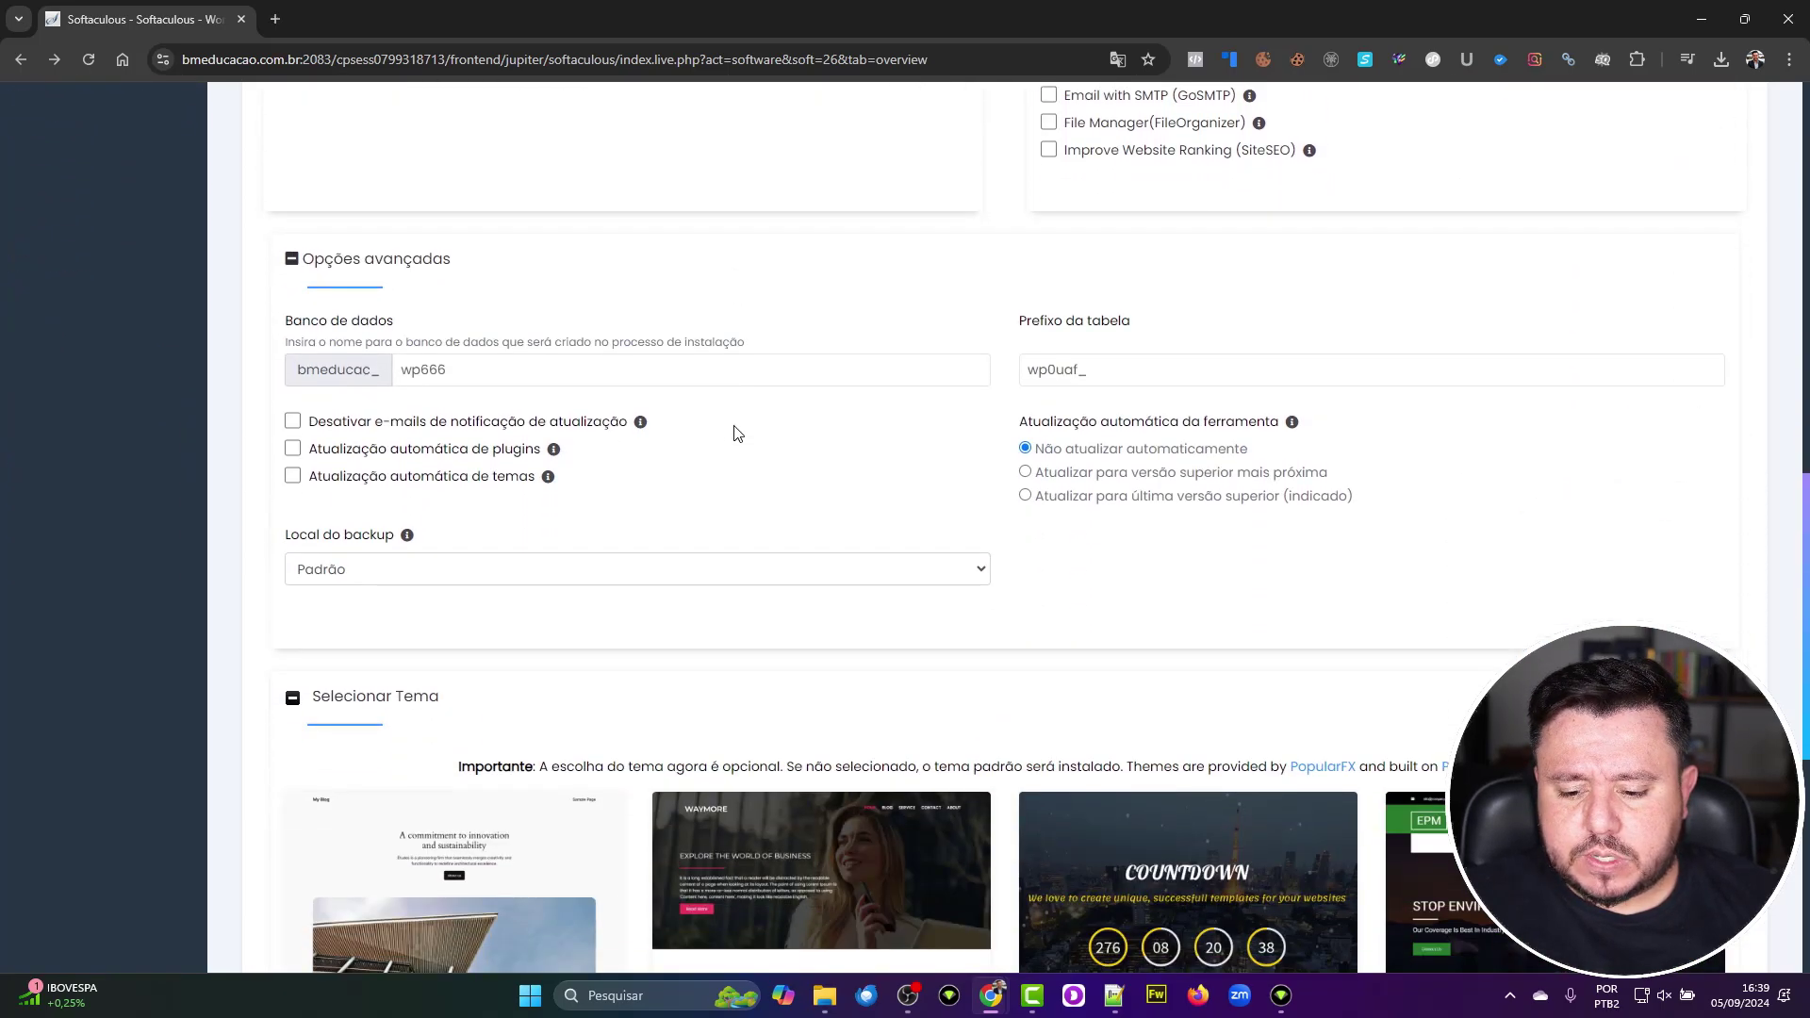
scroll(737, 432, "up", 6)
scroll(737, 432, "down", 6)
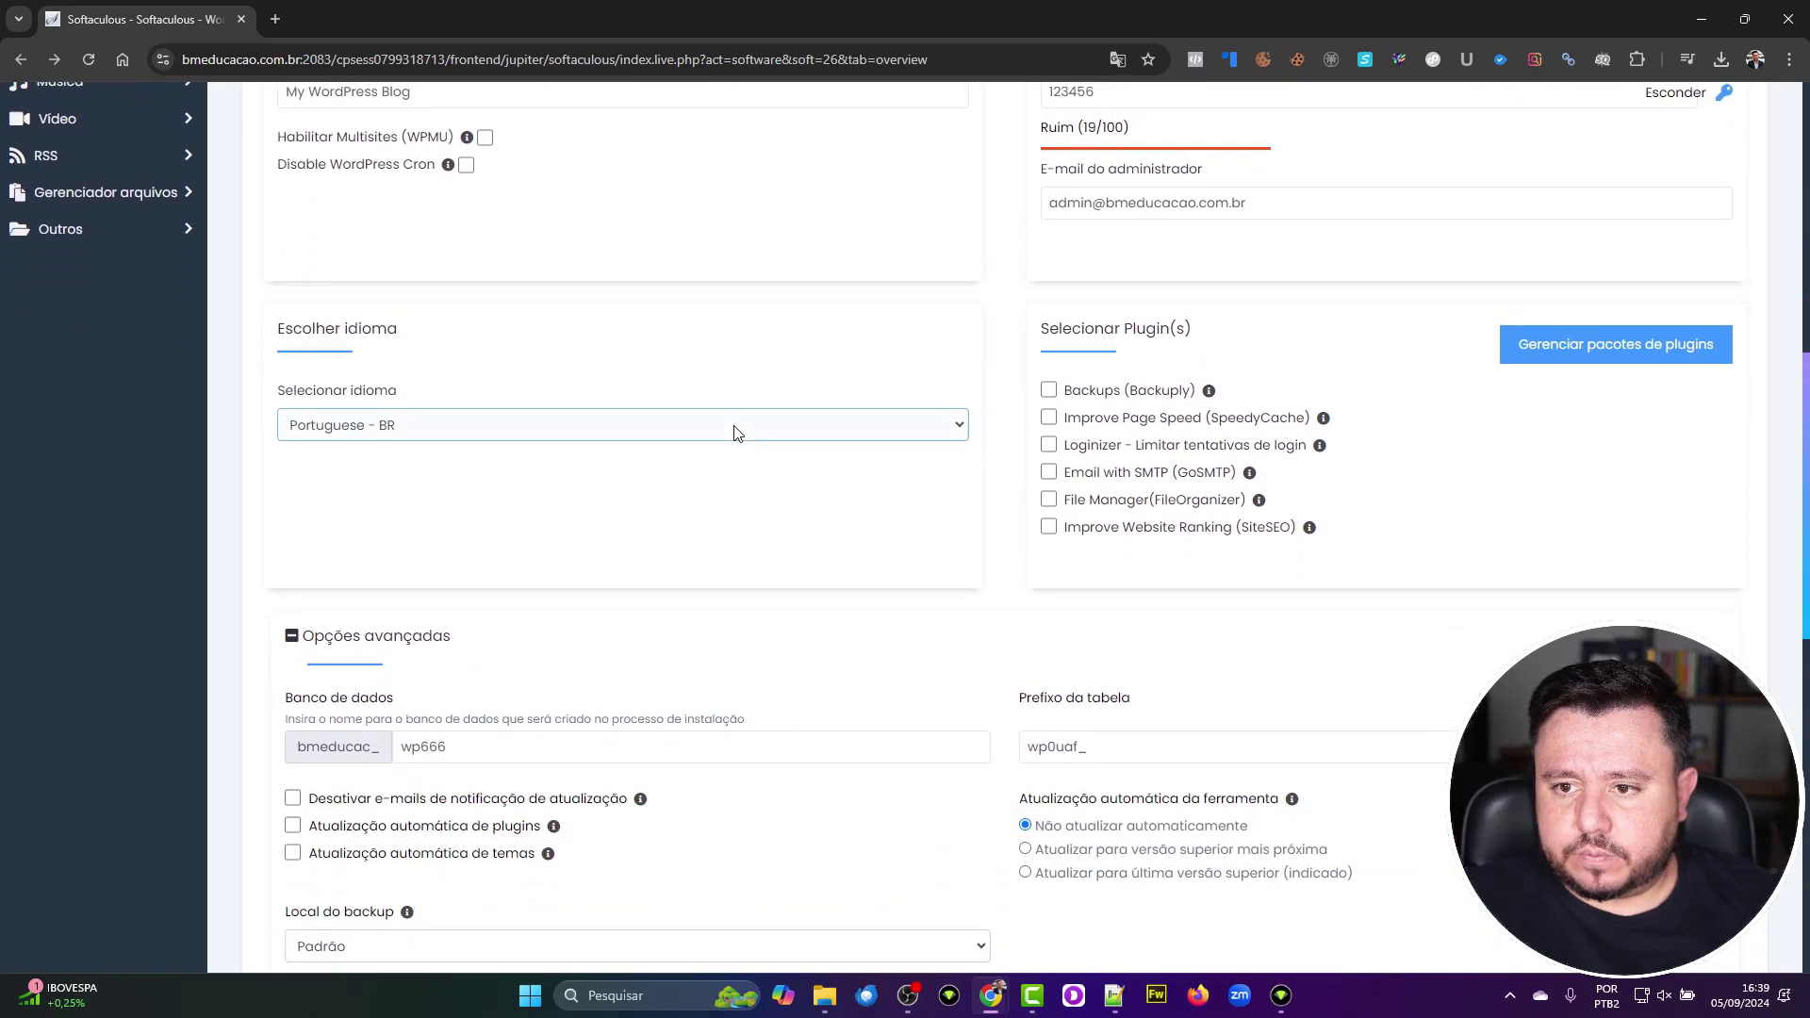
scroll(737, 432, "down", 6)
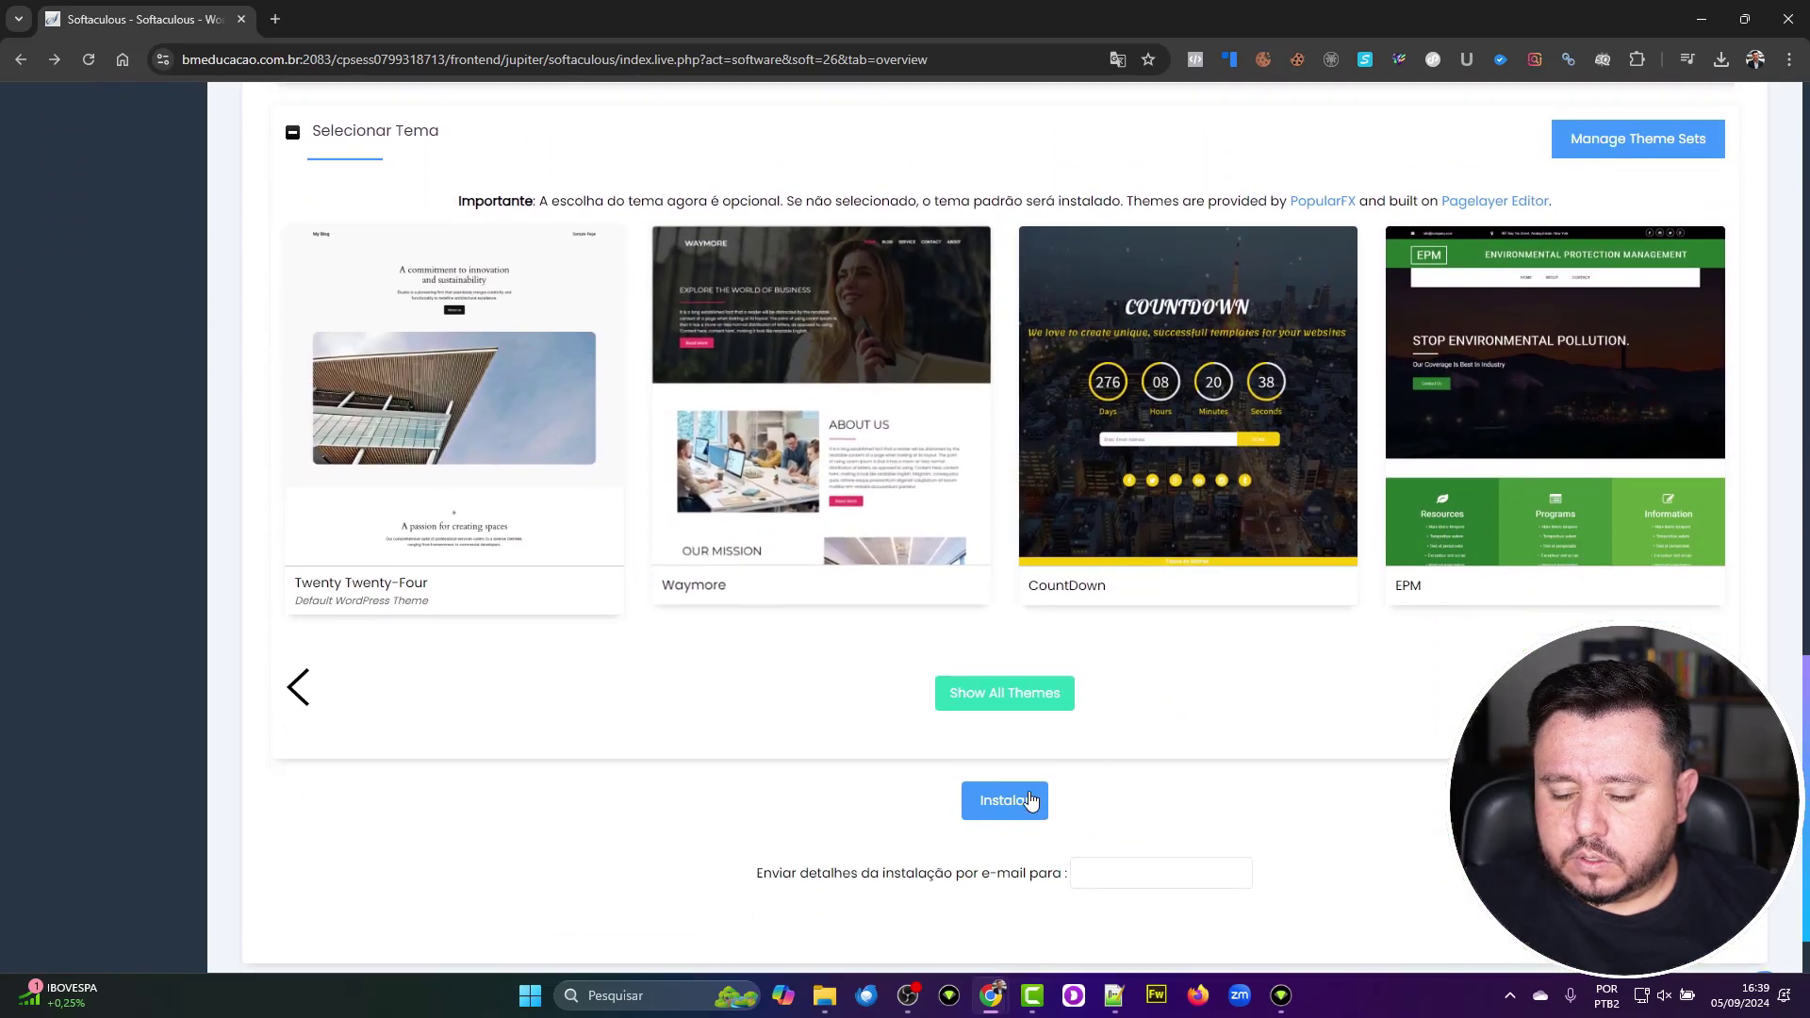
Step: Install WordPress into /teste and open the new site's wp-admin dashboard
left_click(1000, 816)
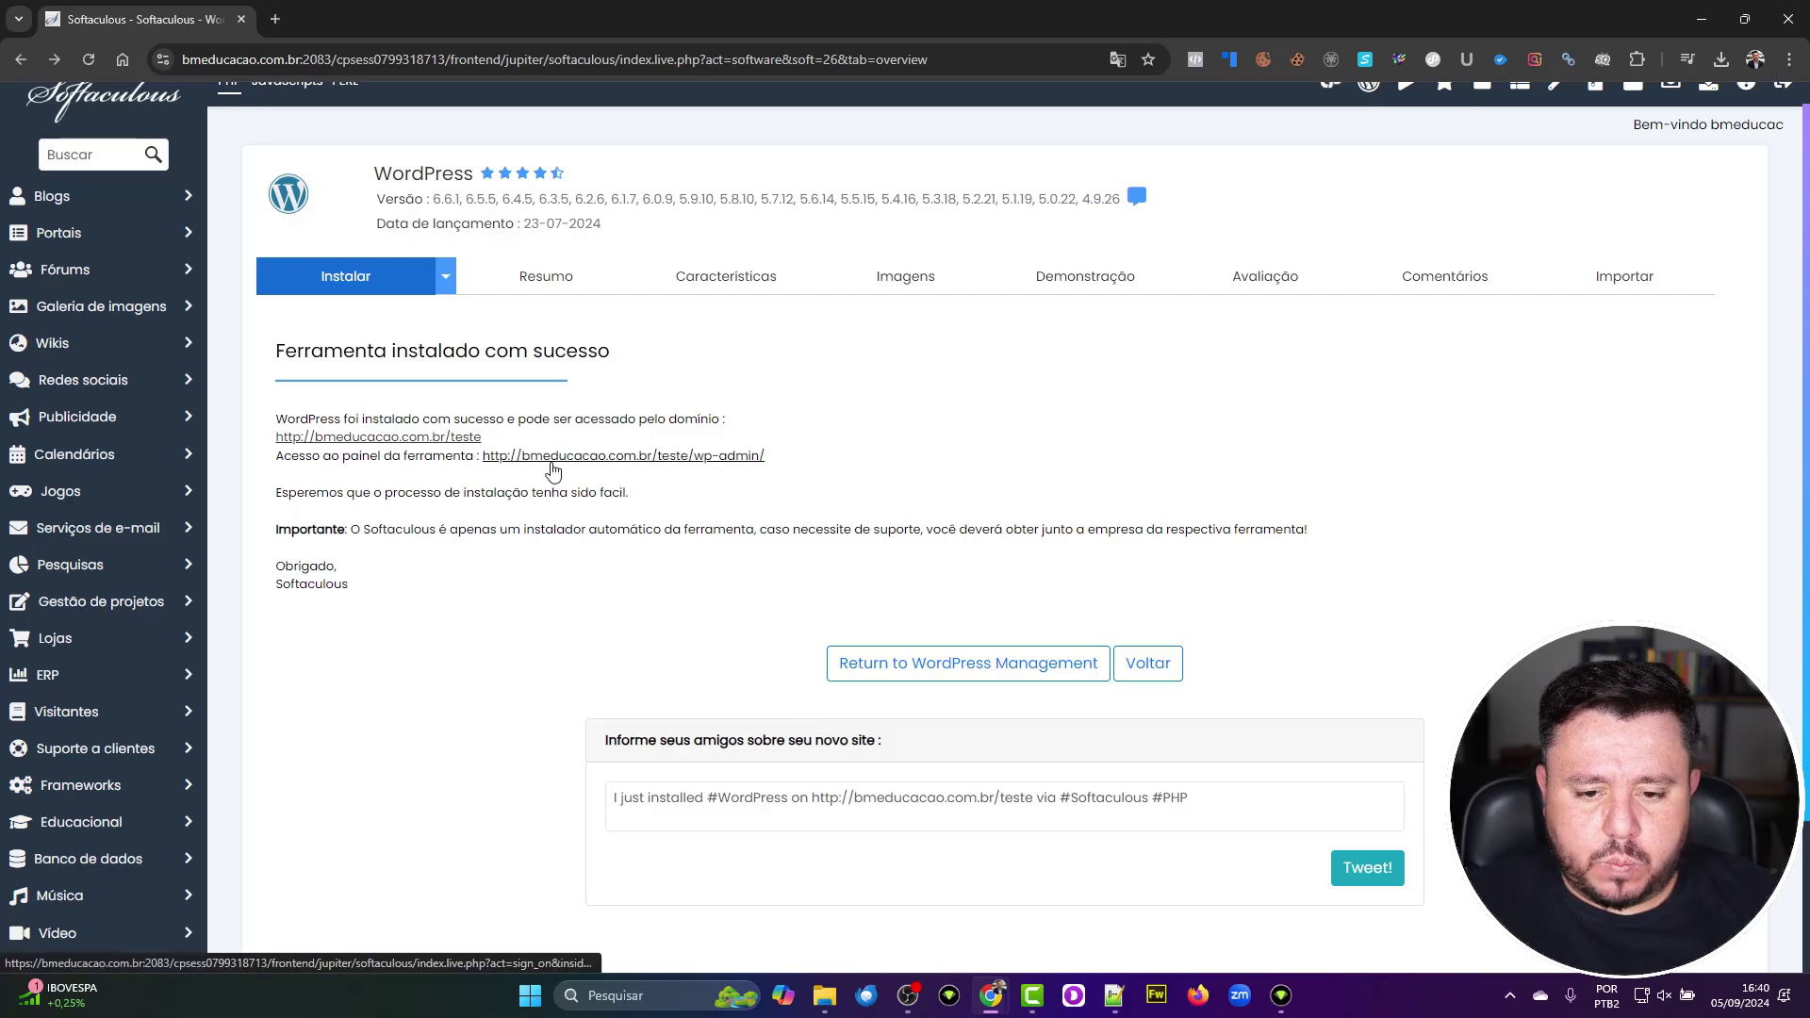
left_click(551, 463)
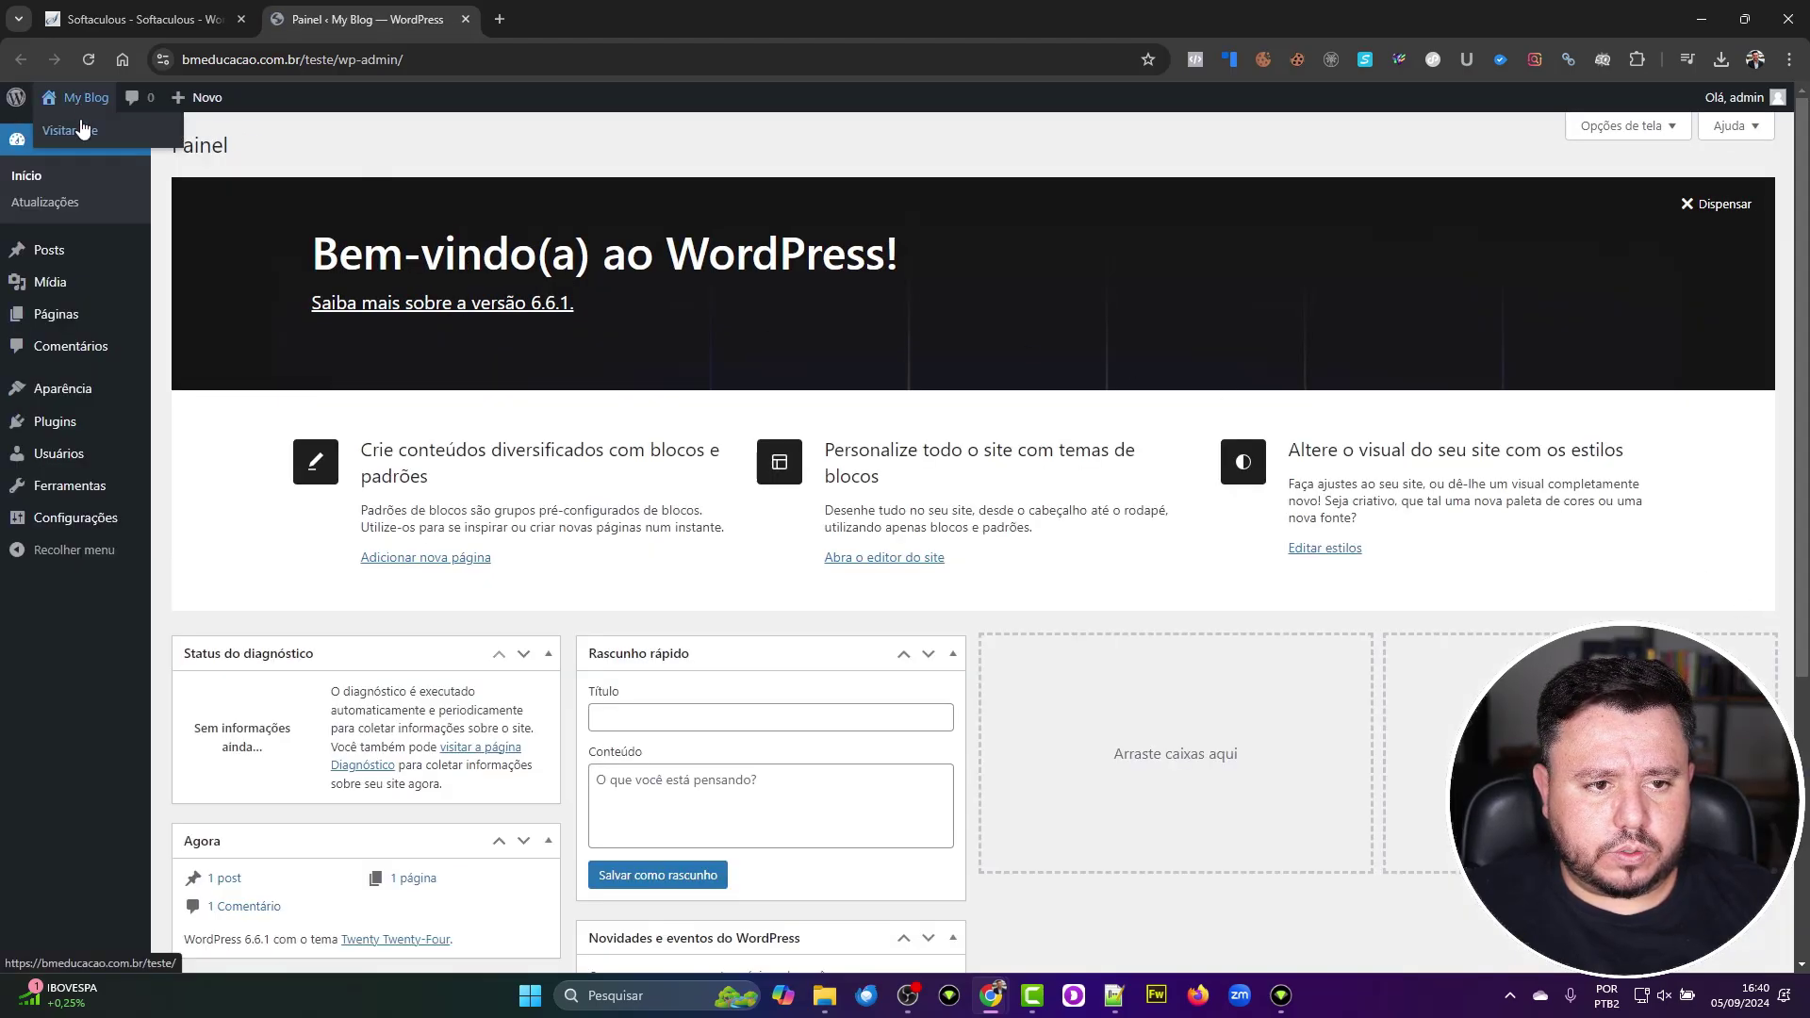
Step: Open the live My Blog site from 'Visitar site' in a new tab and view it
right_click(82, 124)
left_click(111, 136)
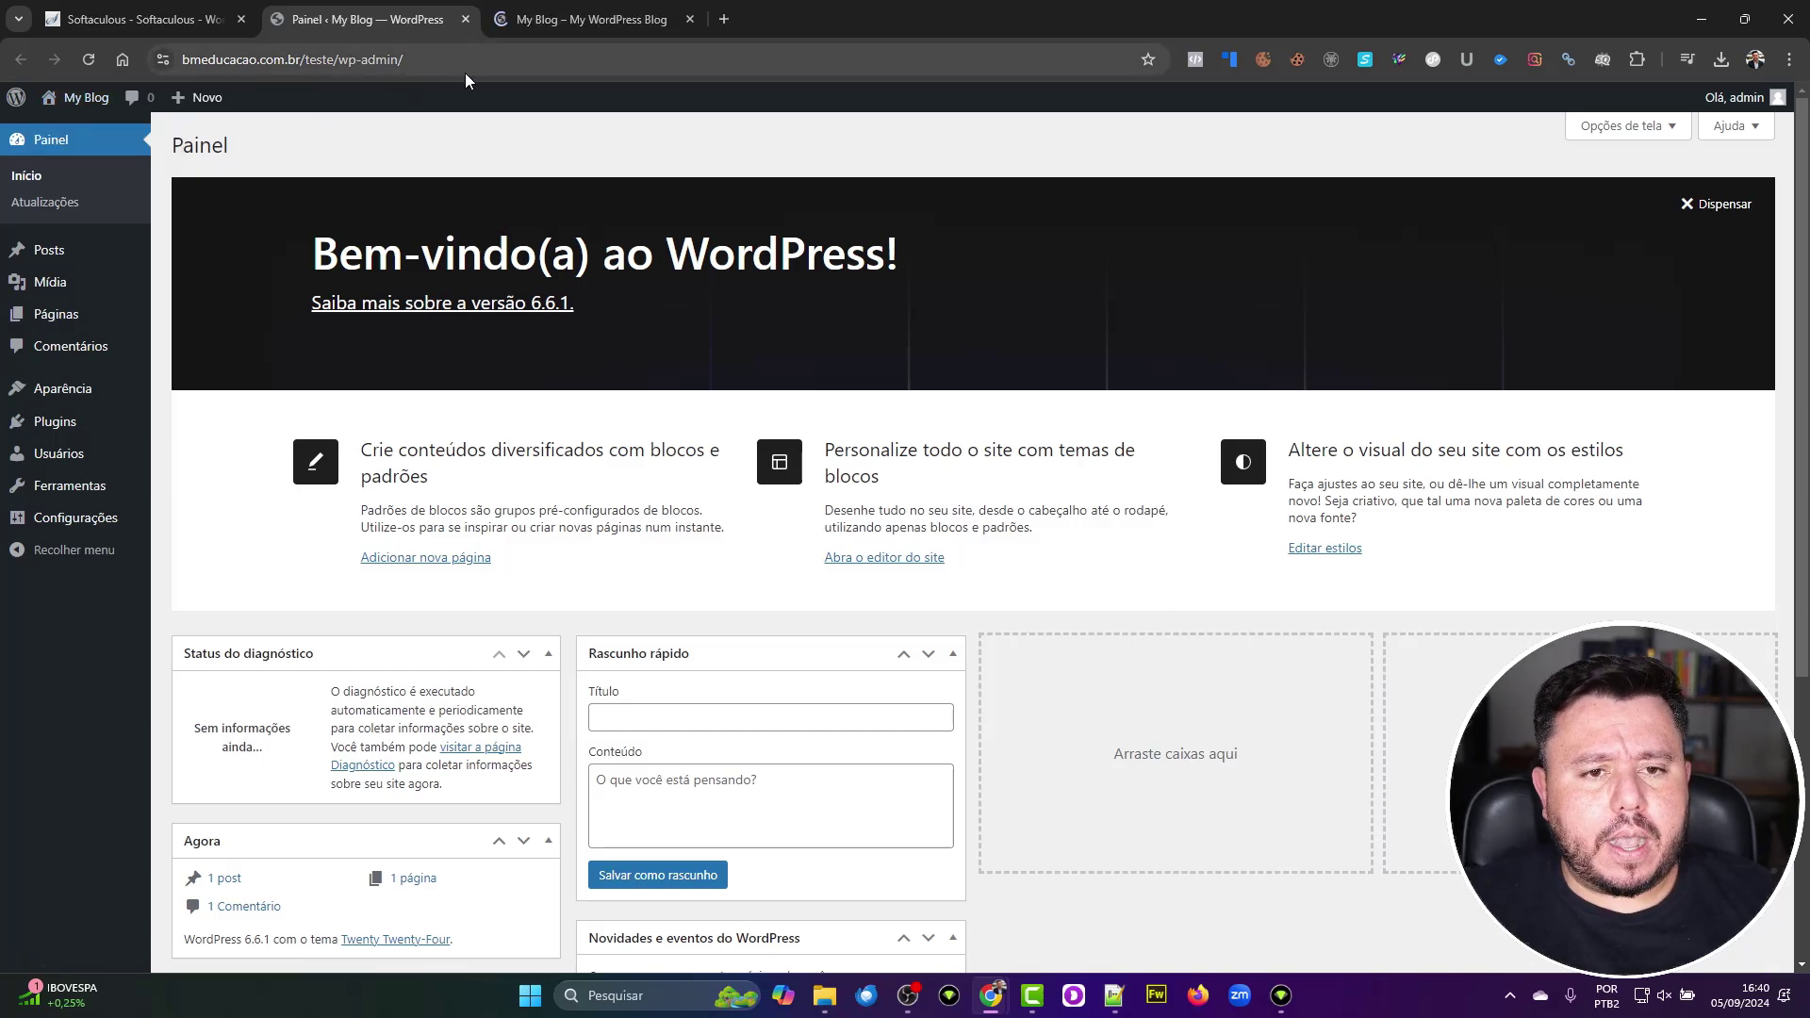
left_click(630, 25)
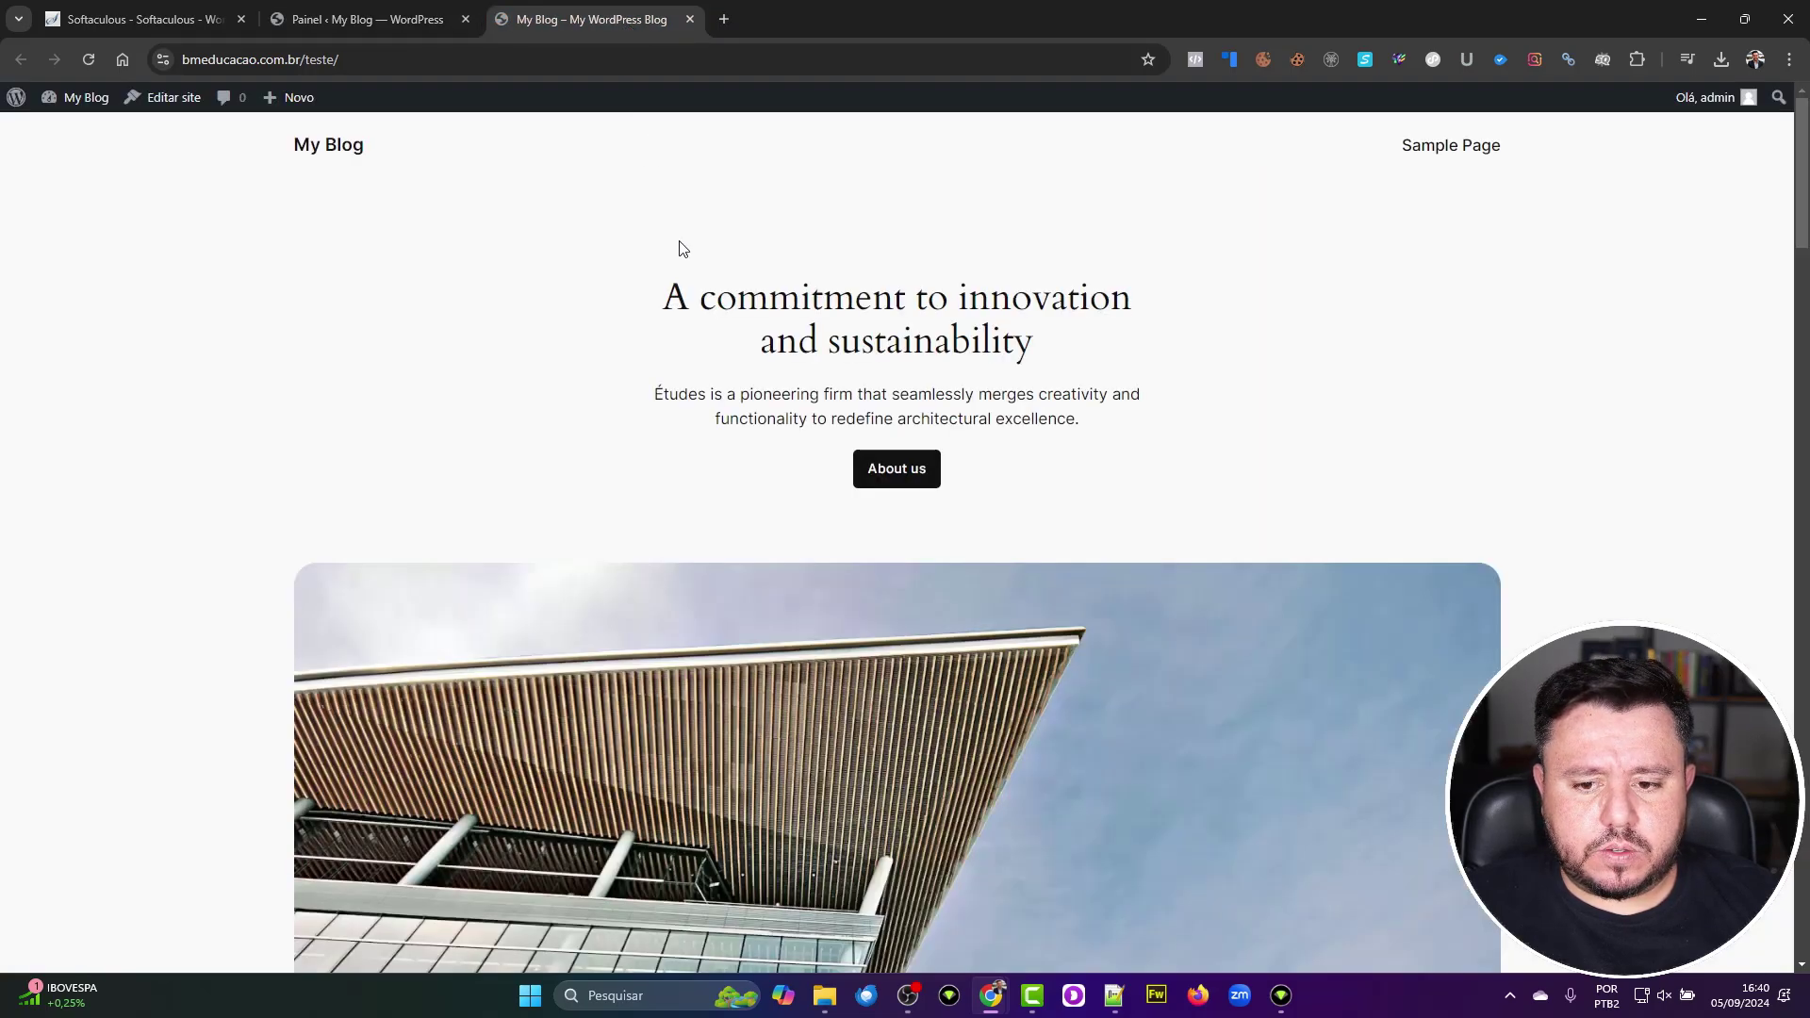
Step: Scroll through the blog's front page, then return to the Softaculous success tab
scroll(670, 639, "down", 6)
scroll(668, 637, "up", 6)
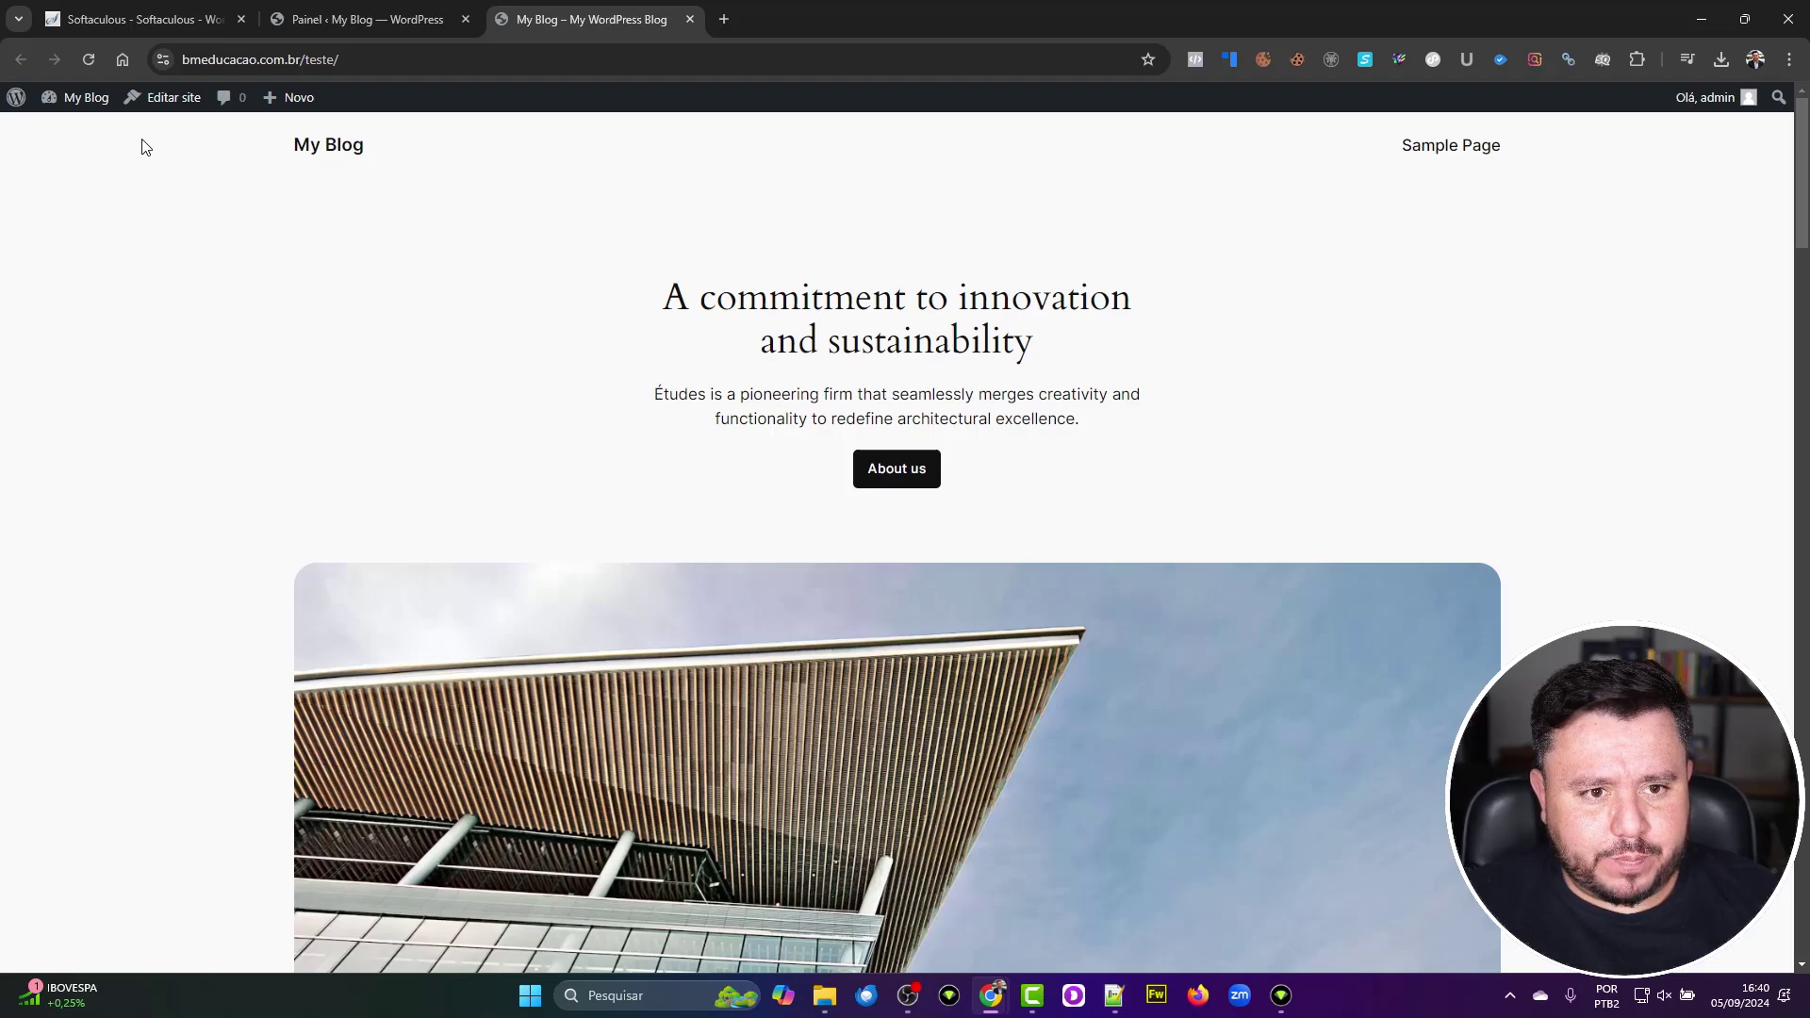
left_click(141, 28)
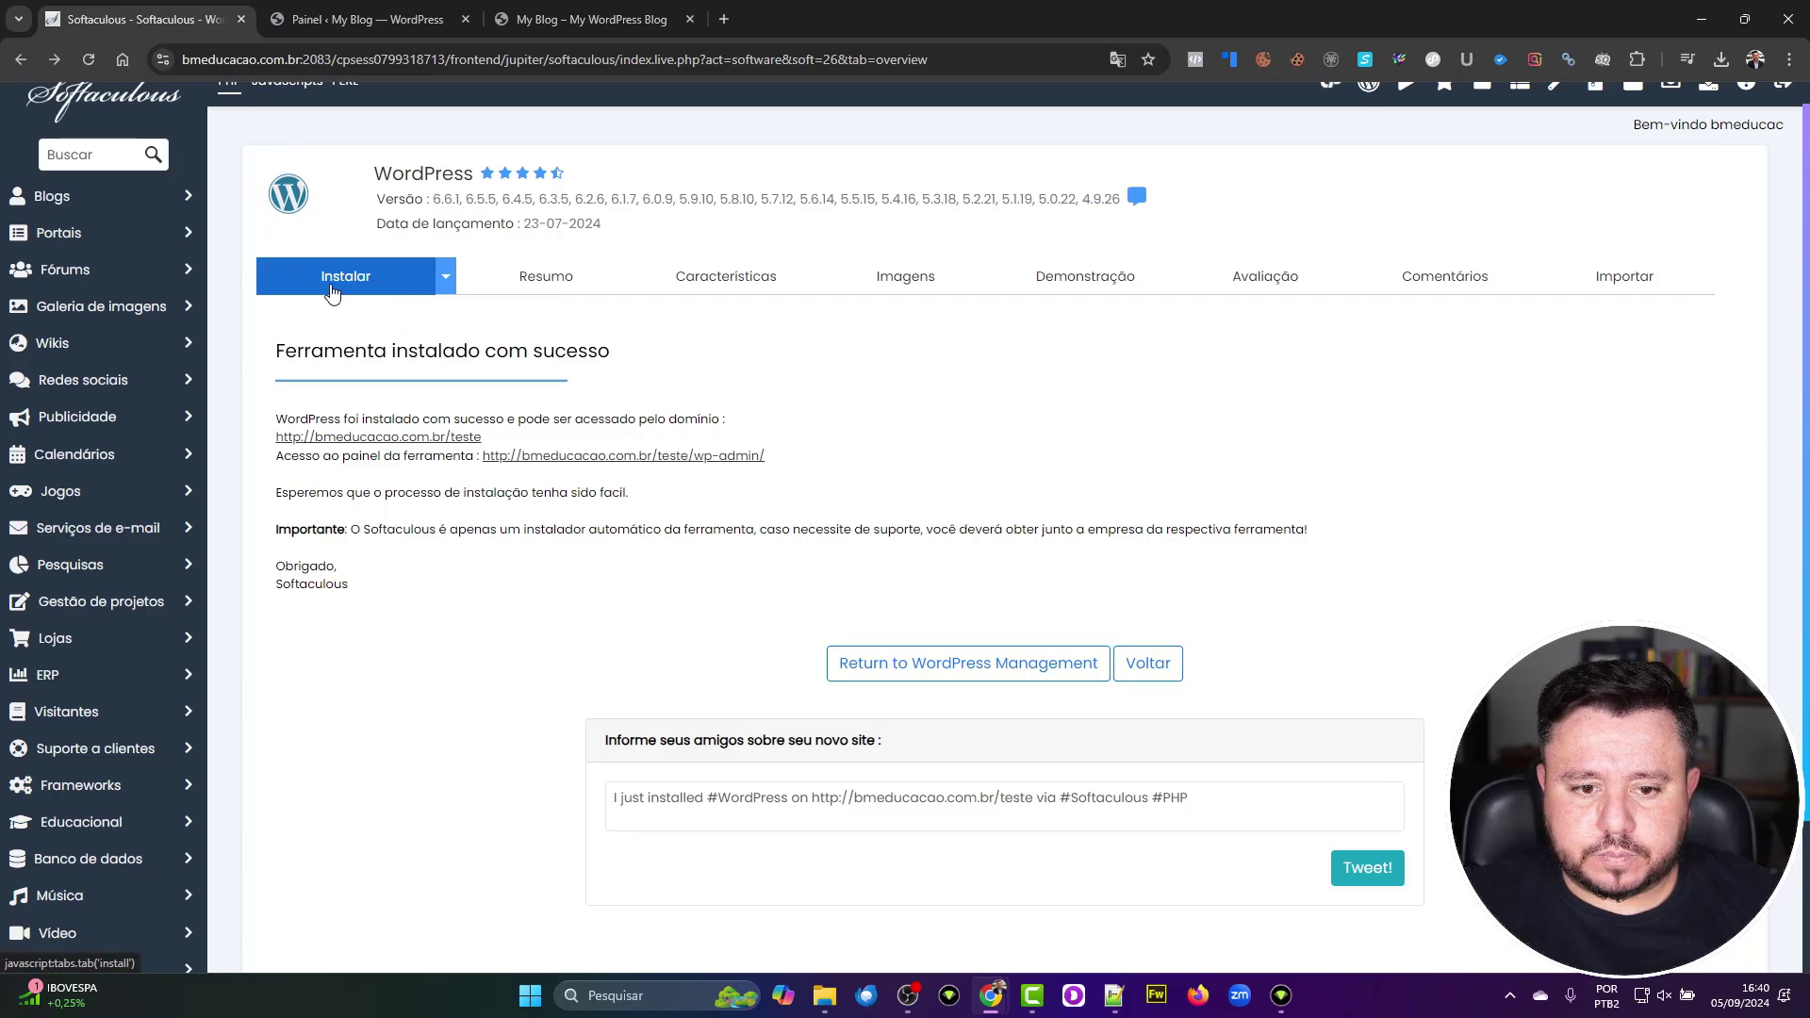
Step: Return to WordPress Management and scroll to the new My Blog installation at bmeducacao.com.br/teste
scroll(701, 521, "down", 2)
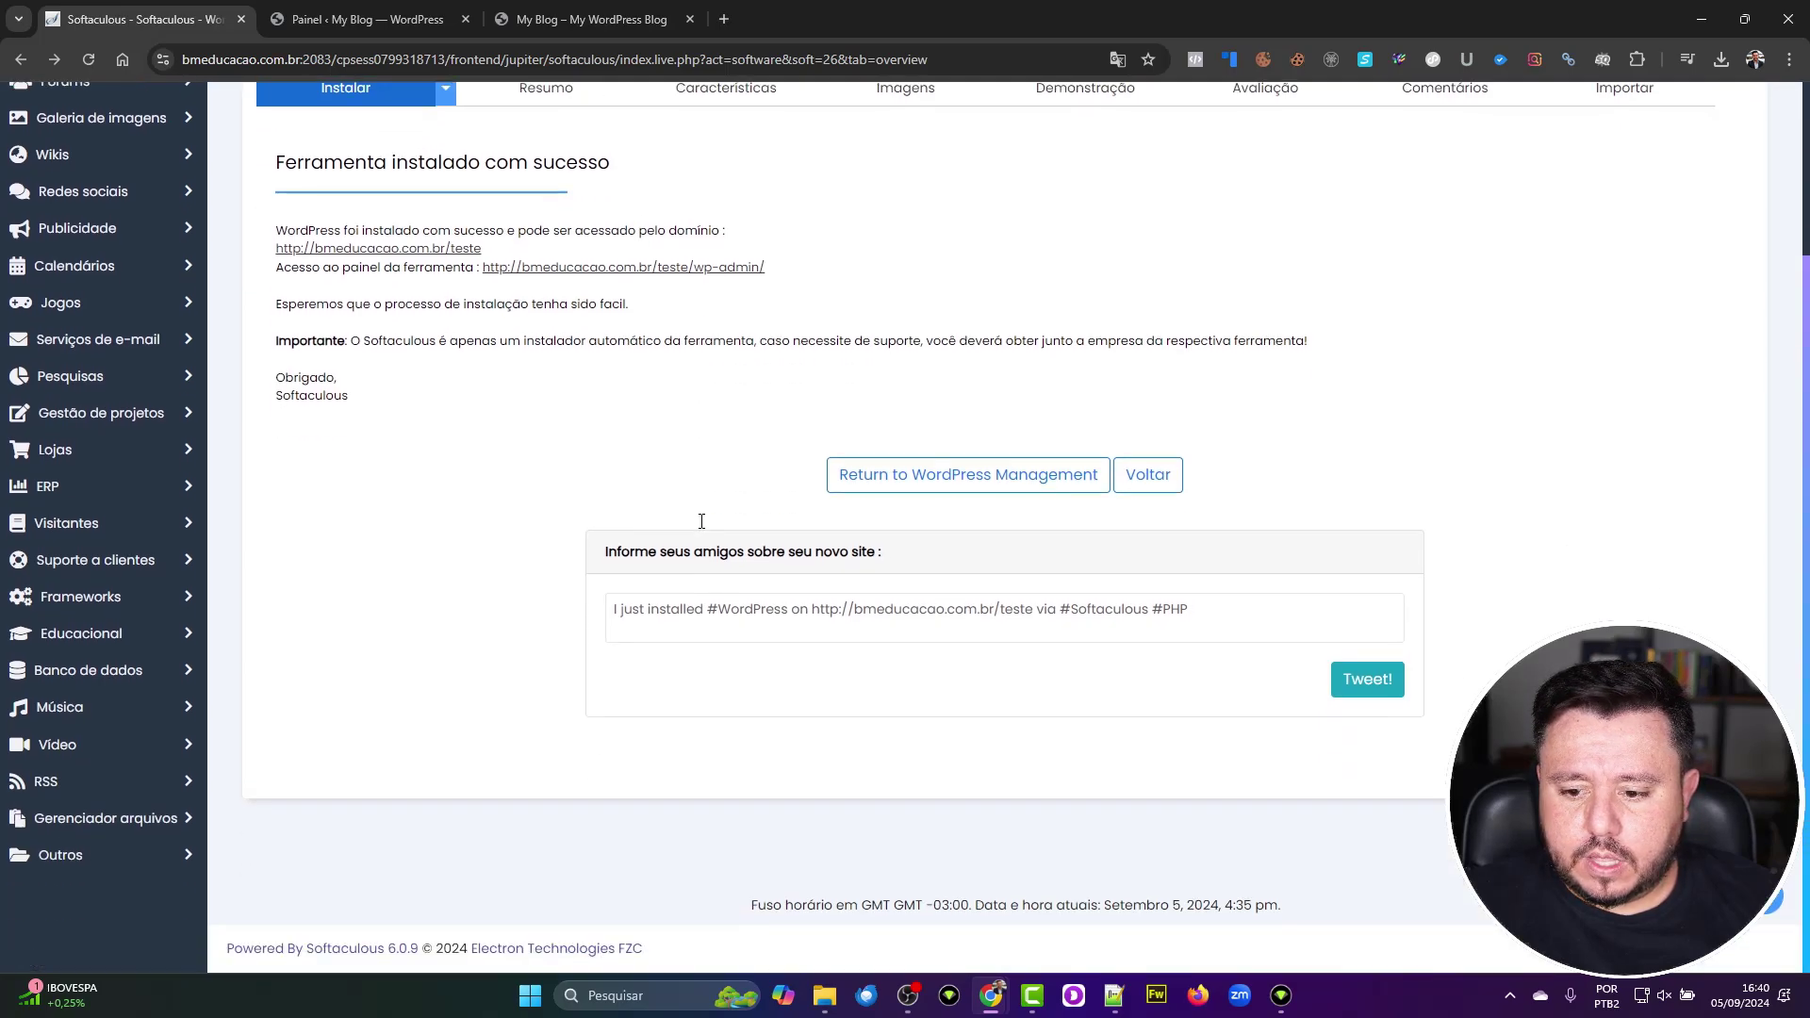
left_click(980, 481)
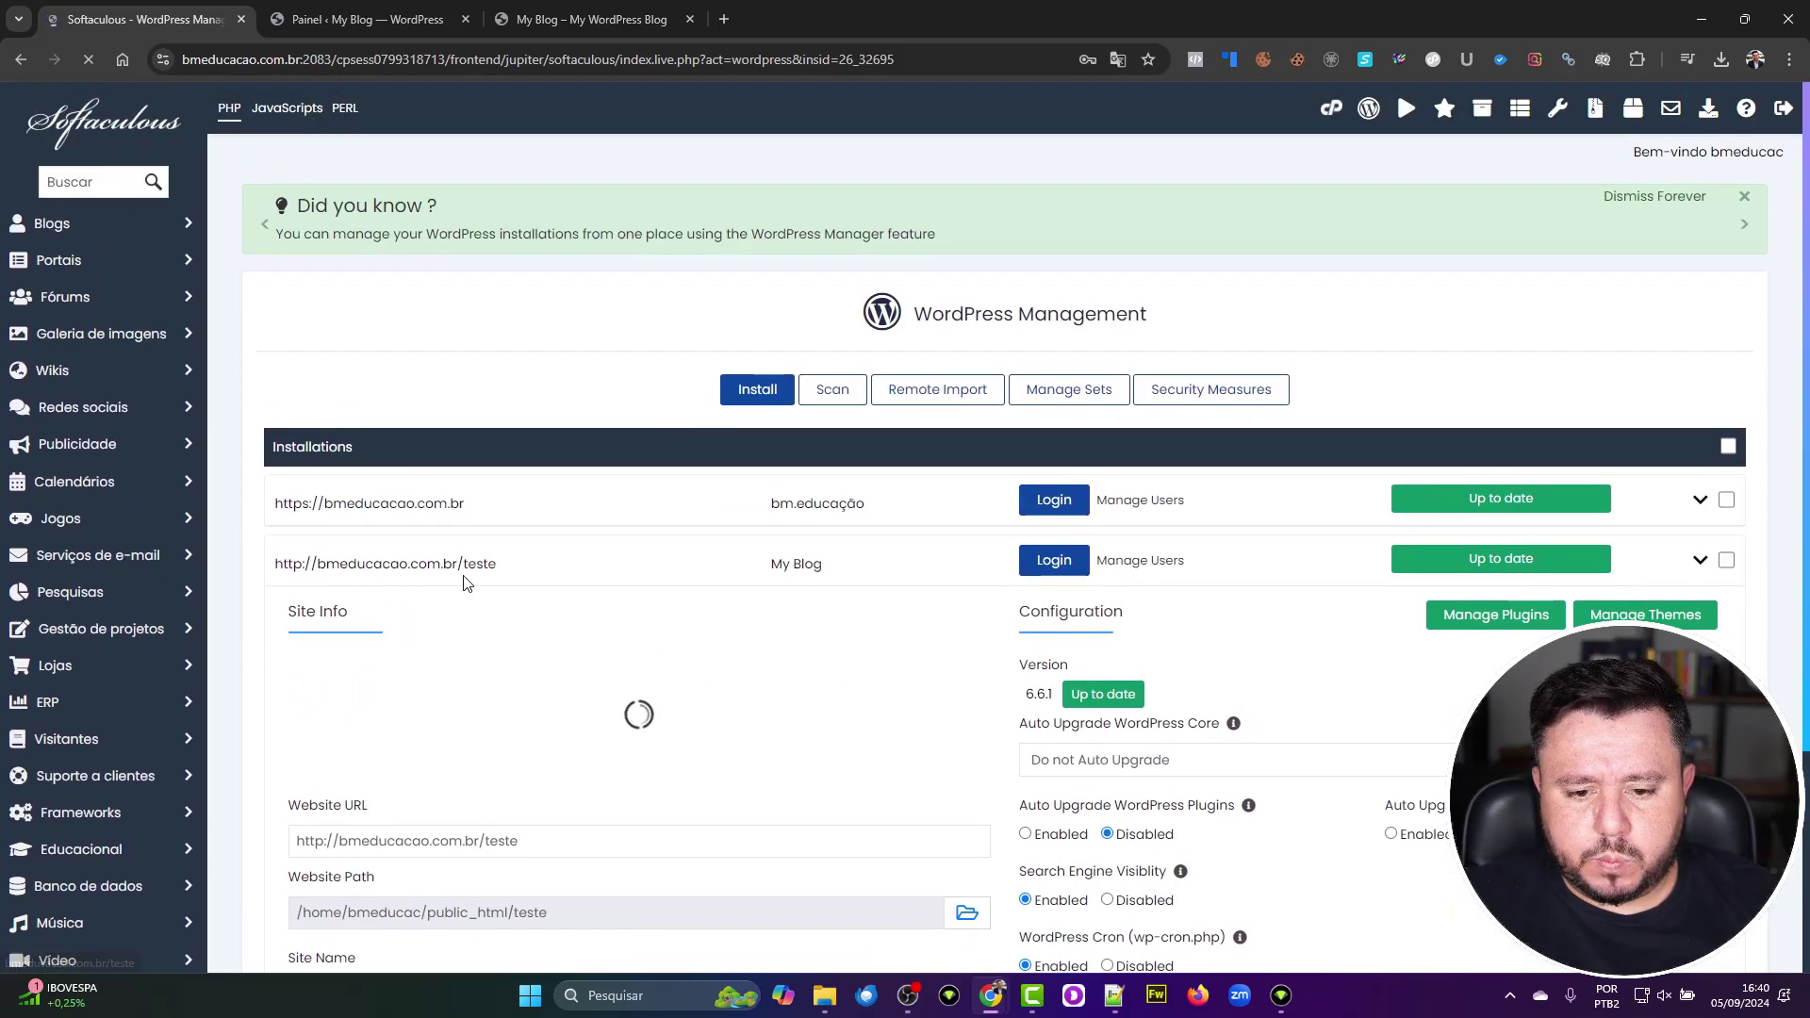
scroll(473, 687, "down", 1)
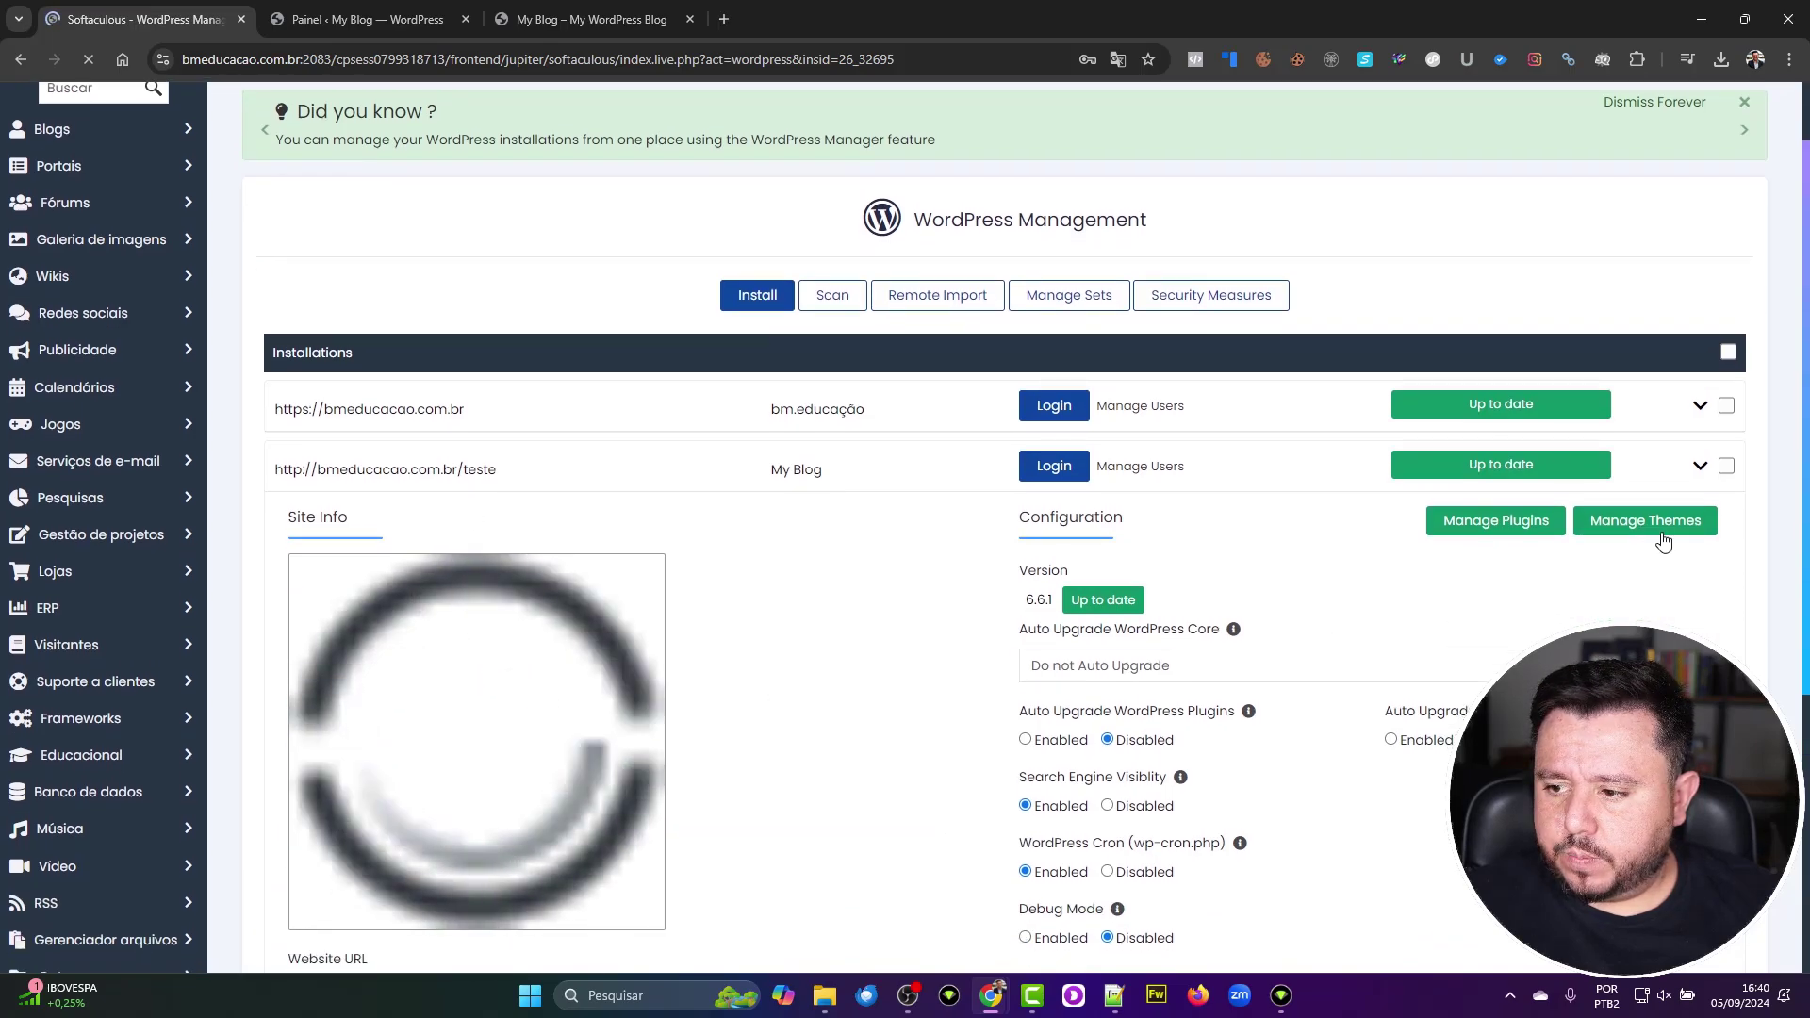